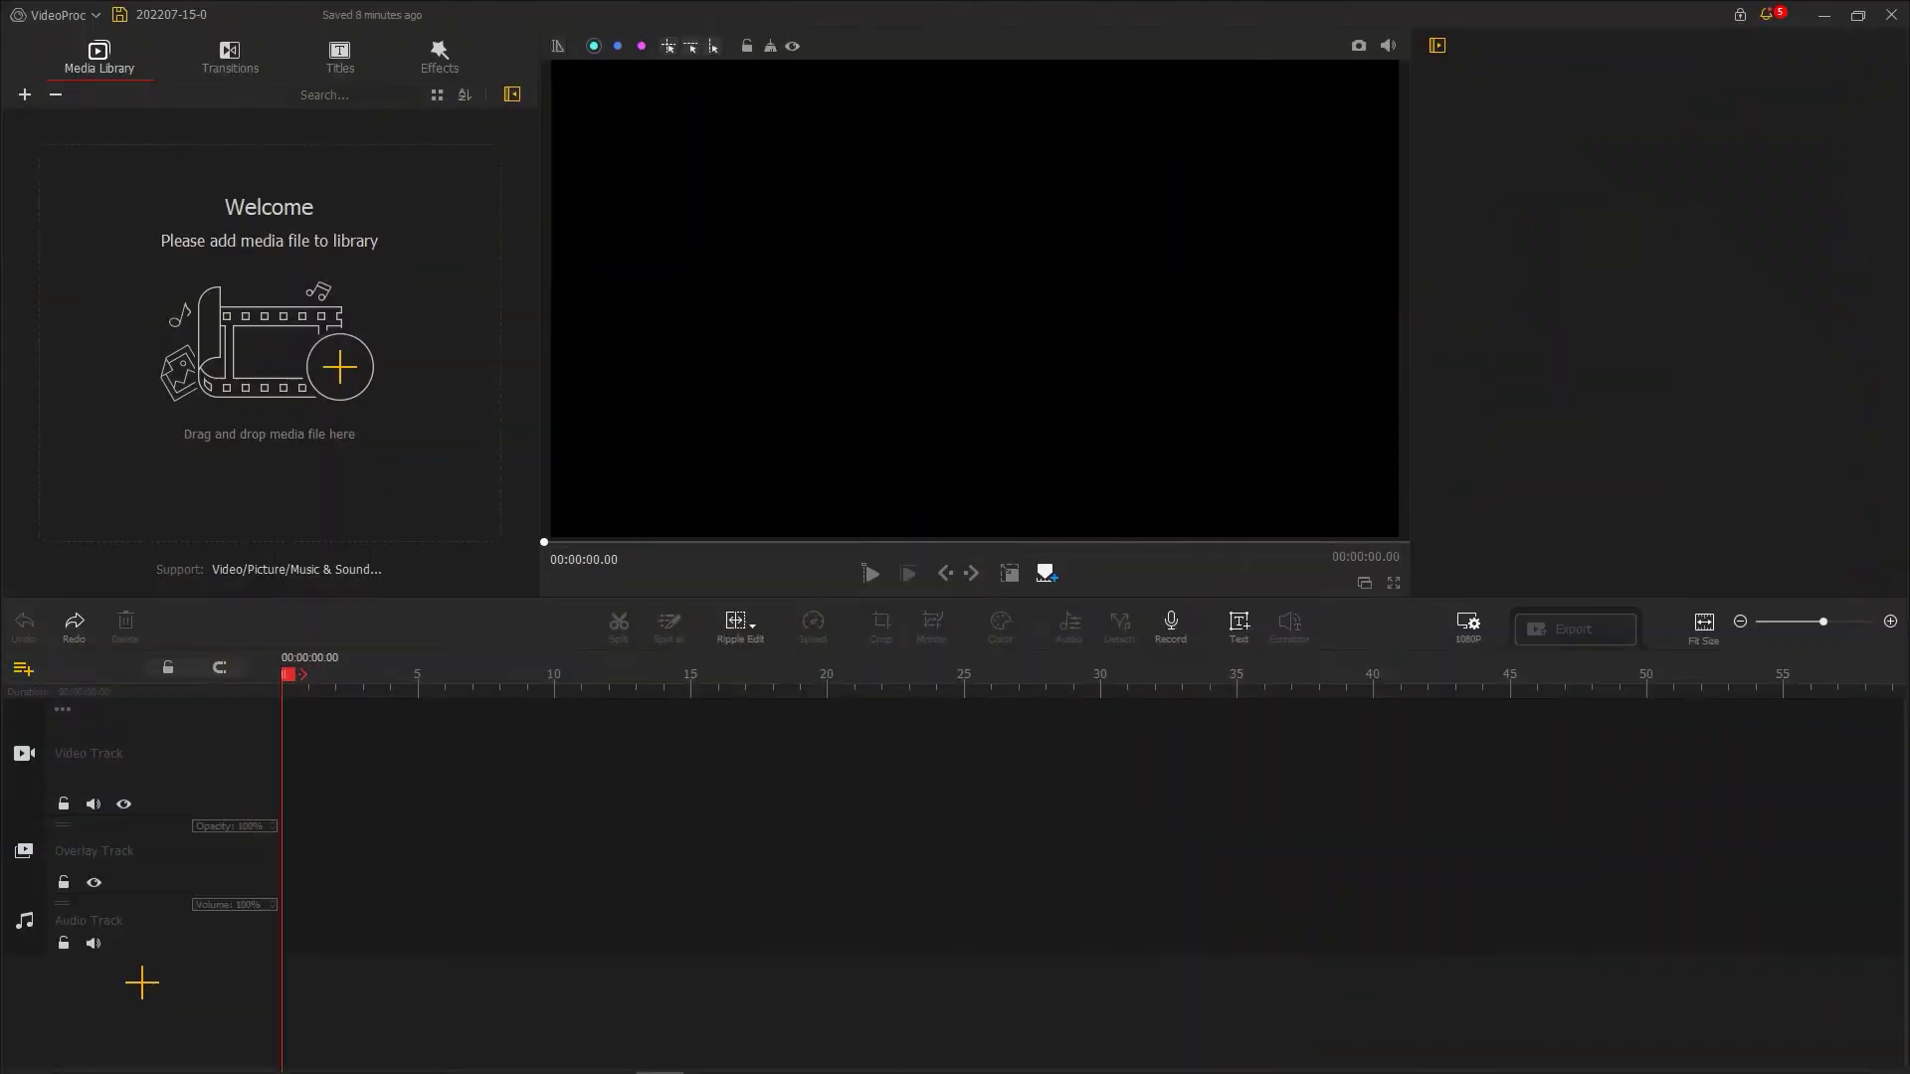
Import the five boxing clips and put the sochi ring clip on the video track for motion editing.
drag(1791, 50, 405, 308)
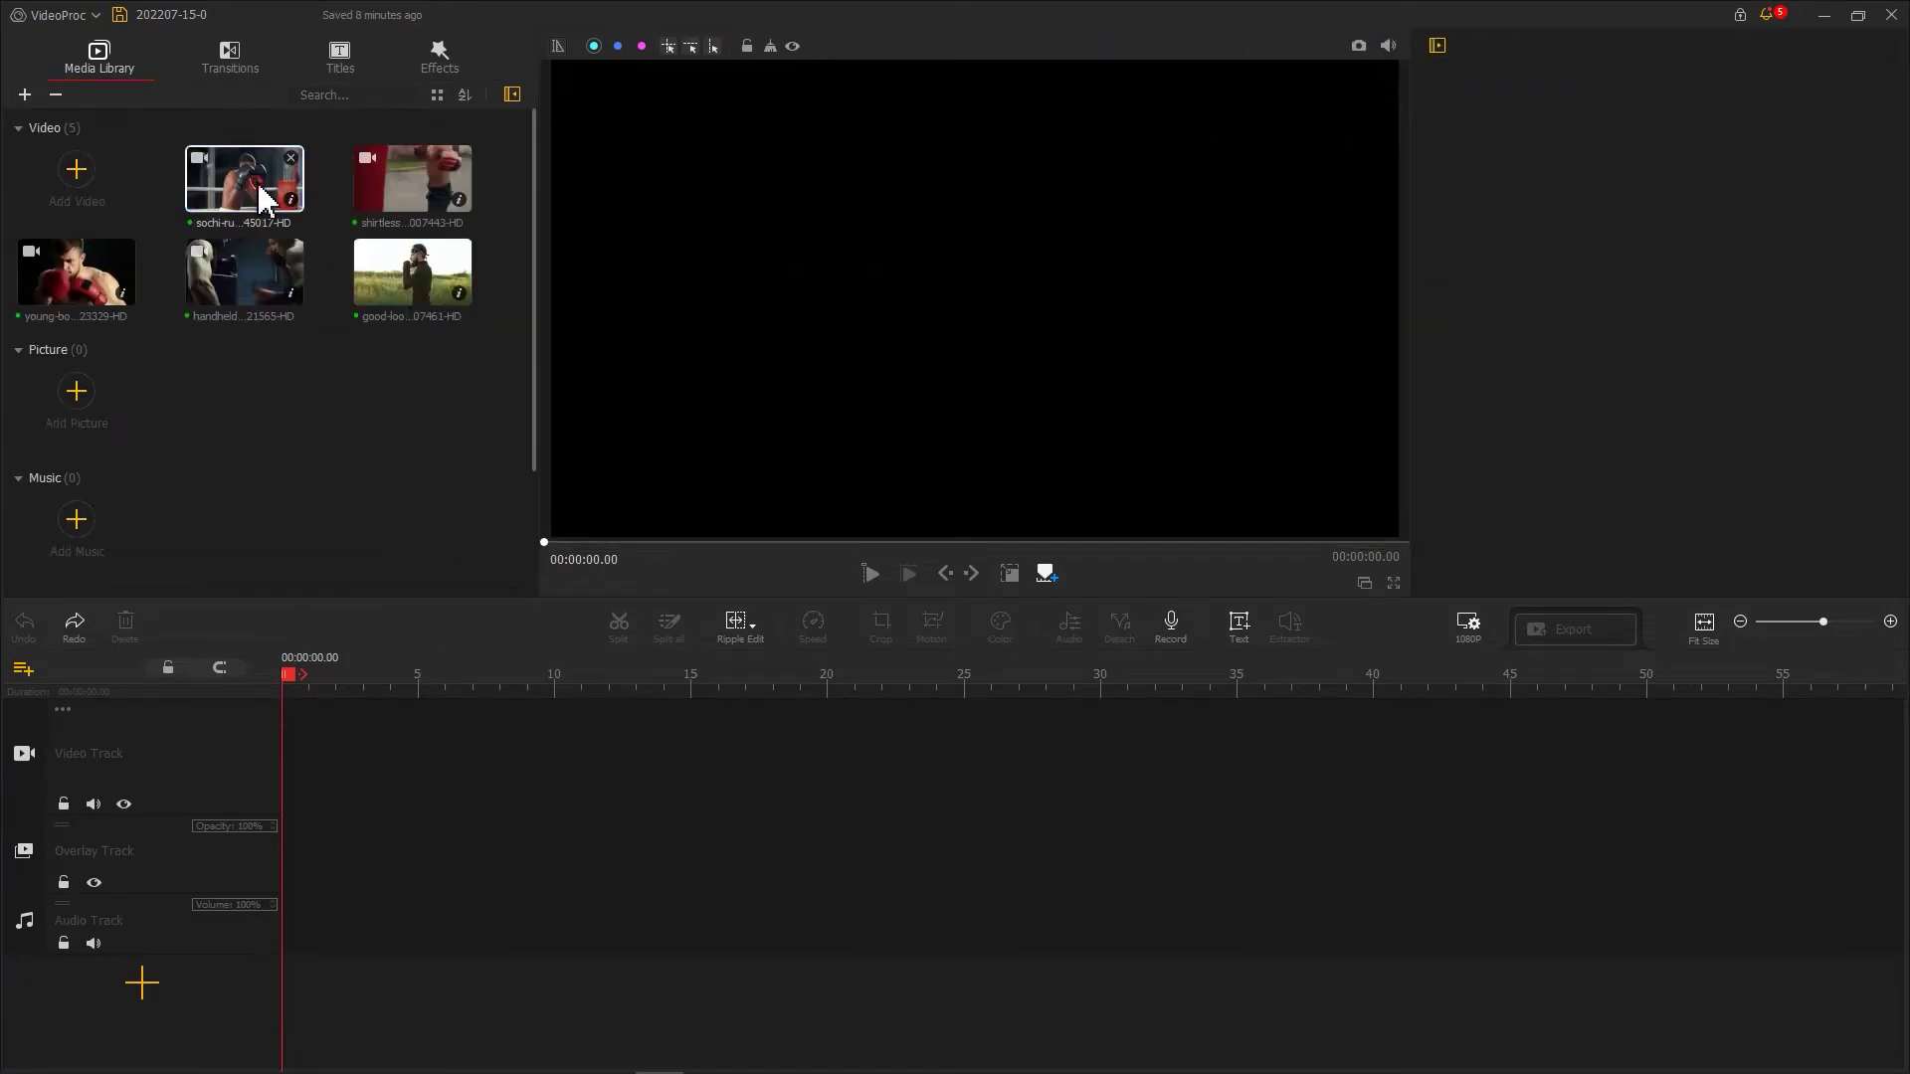
drag(264, 194, 353, 776)
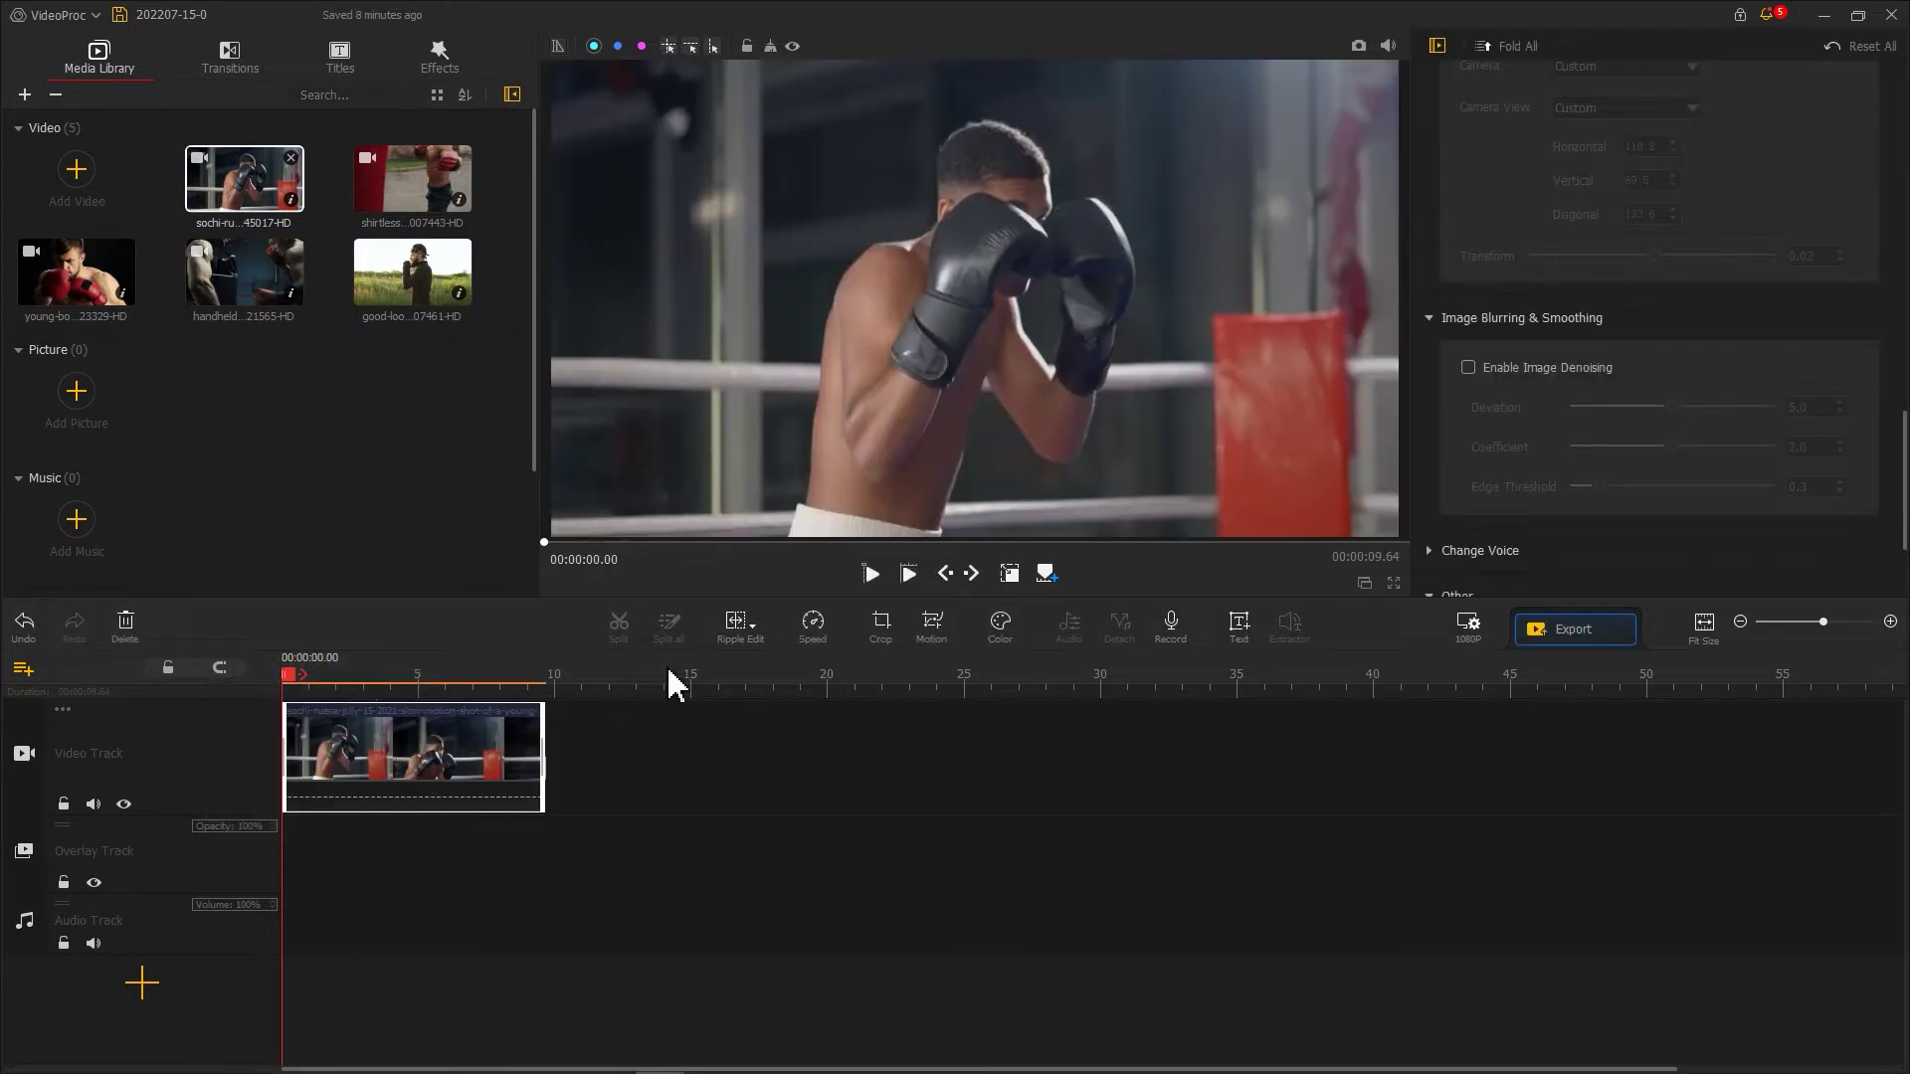
click(933, 618)
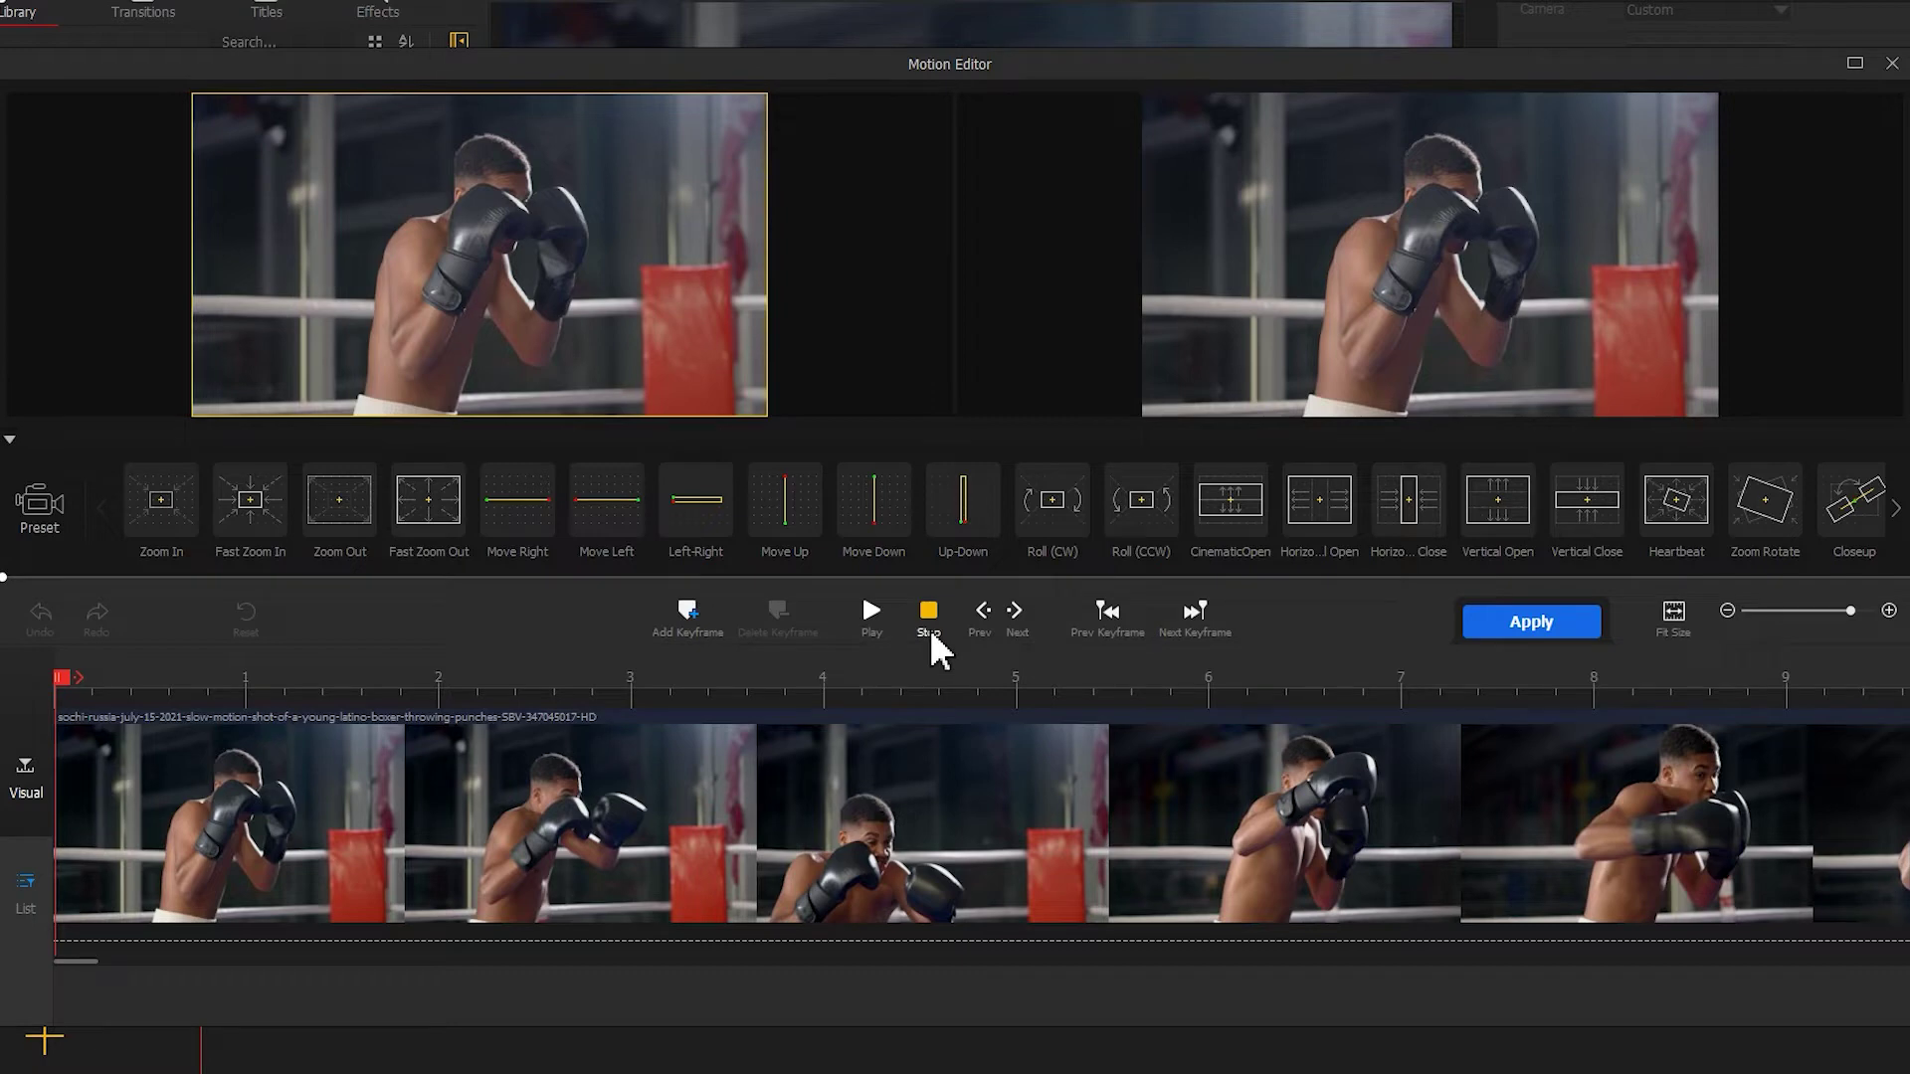
Add a first keyframe with the frame at full 1920x1080, pushed fully below the picture.
click(692, 623)
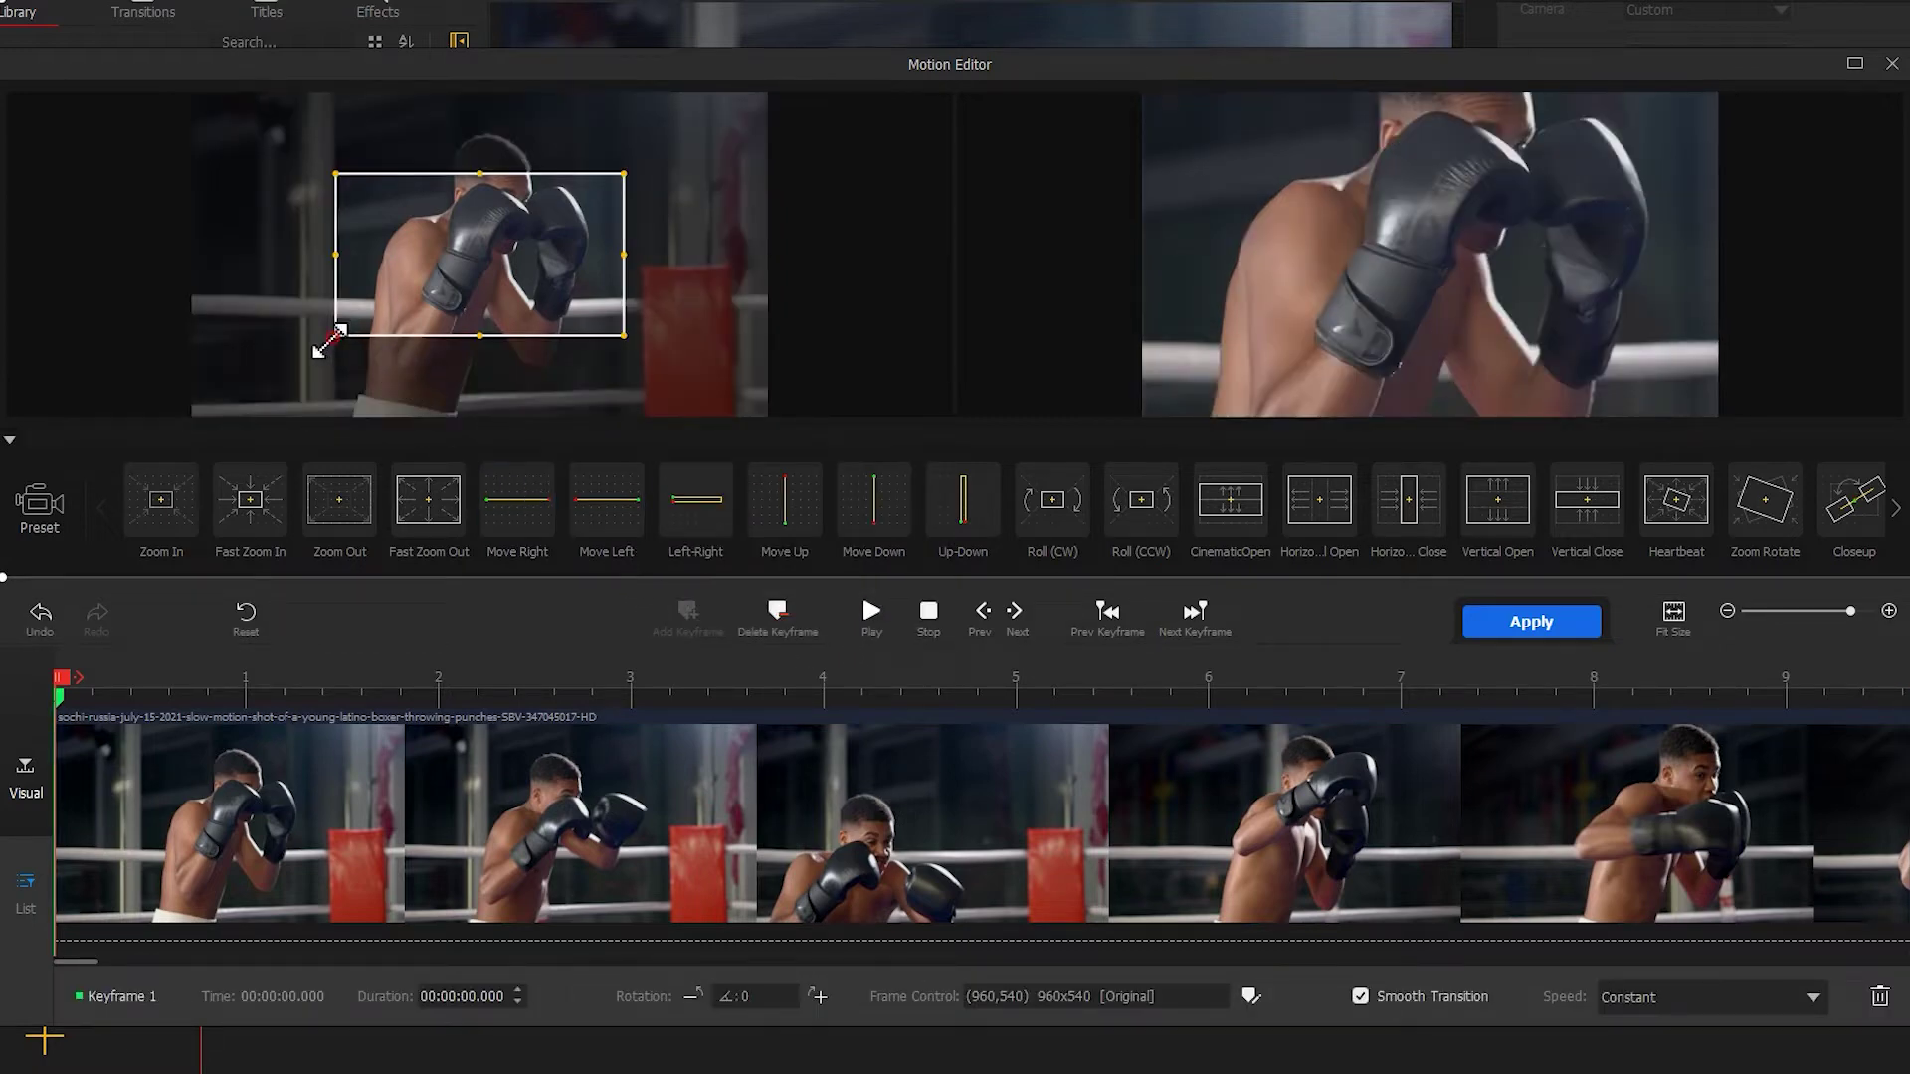
drag(331, 340, 199, 418)
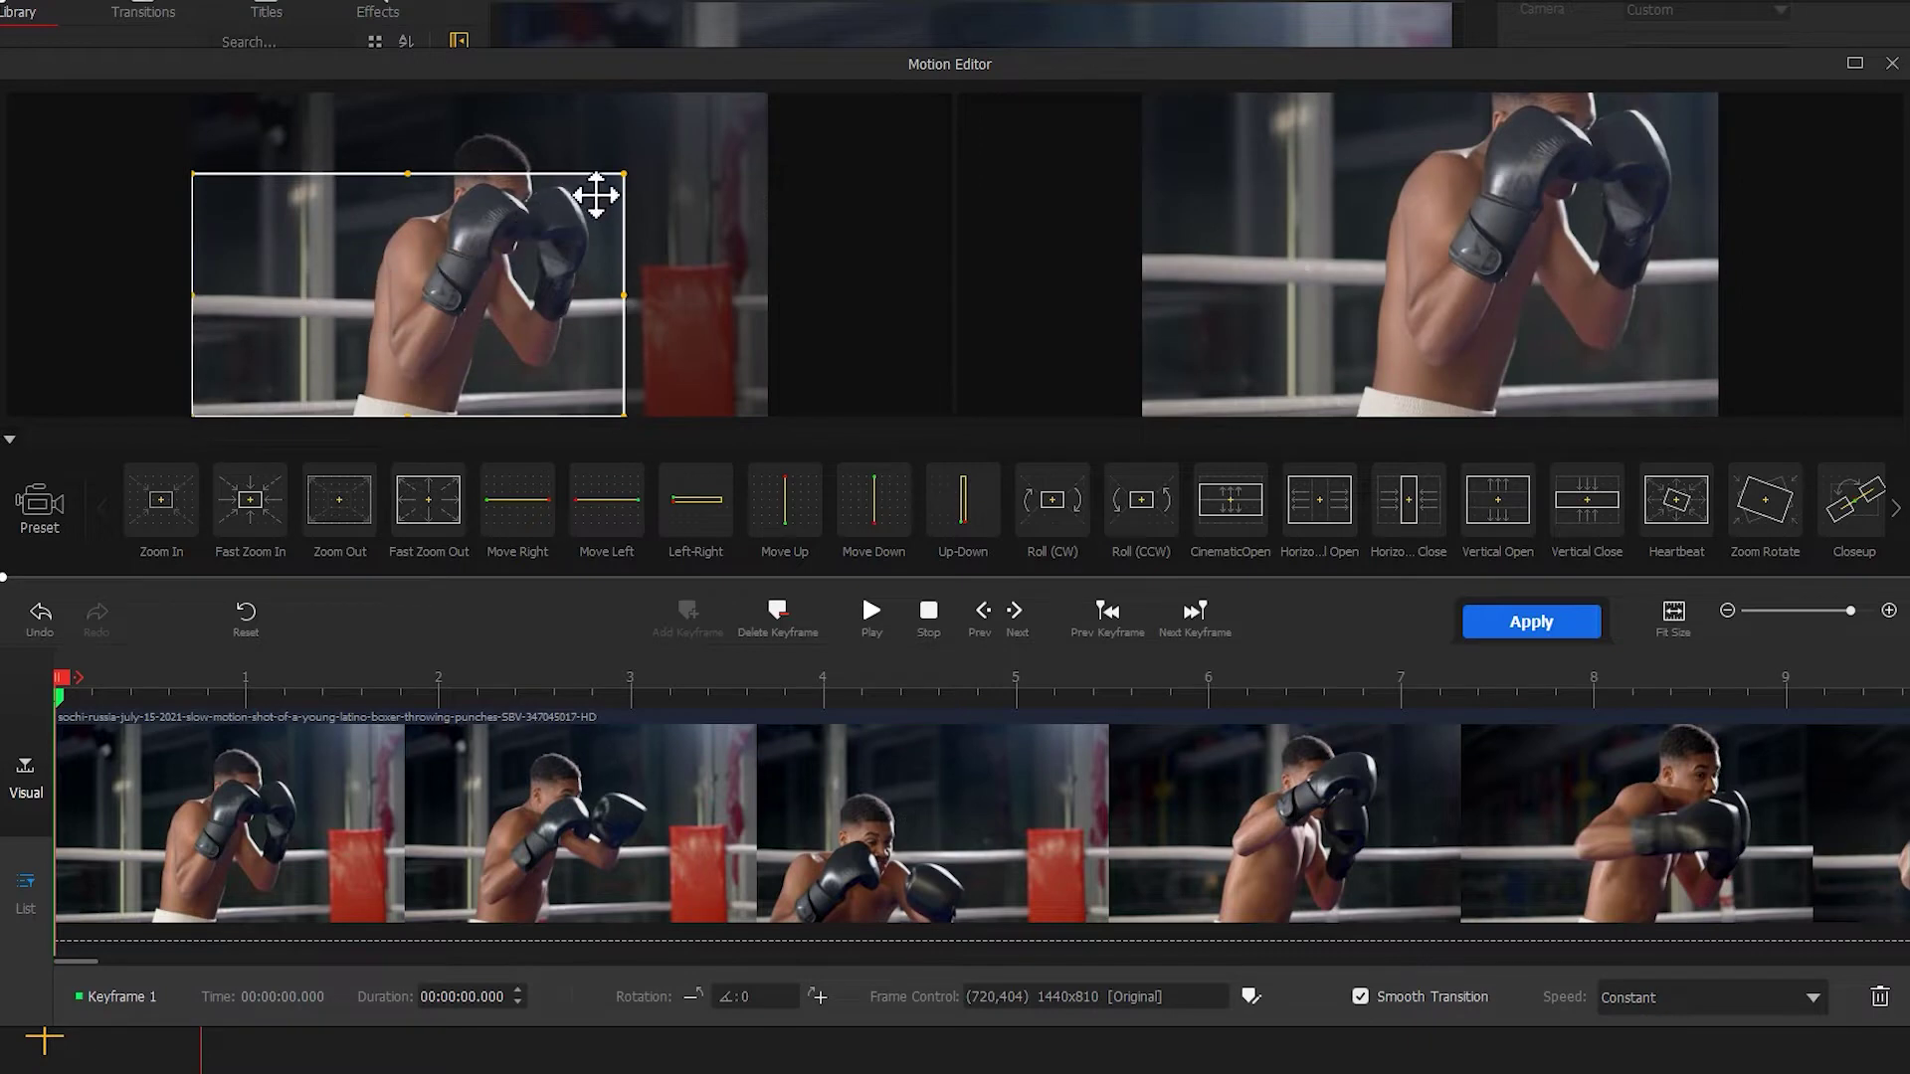
drag(622, 177, 765, 94)
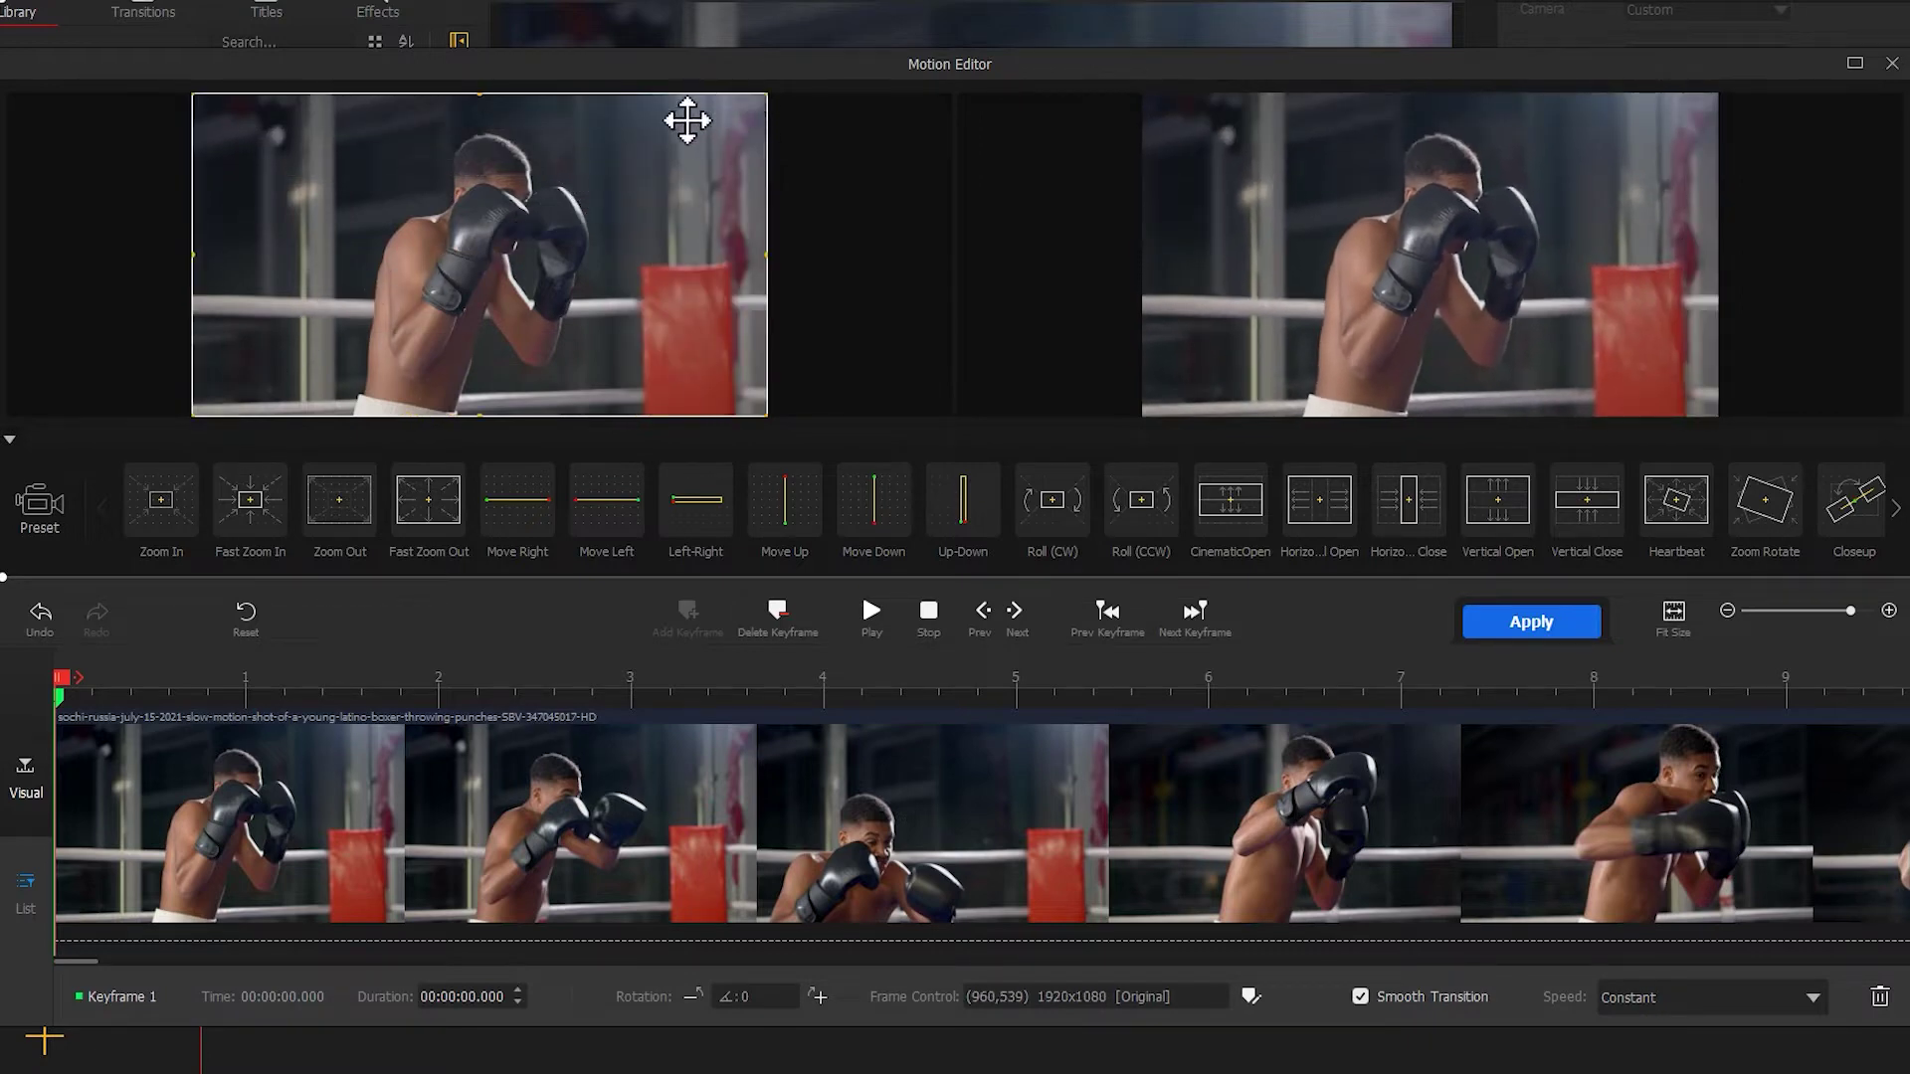
drag(514, 154, 516, 477)
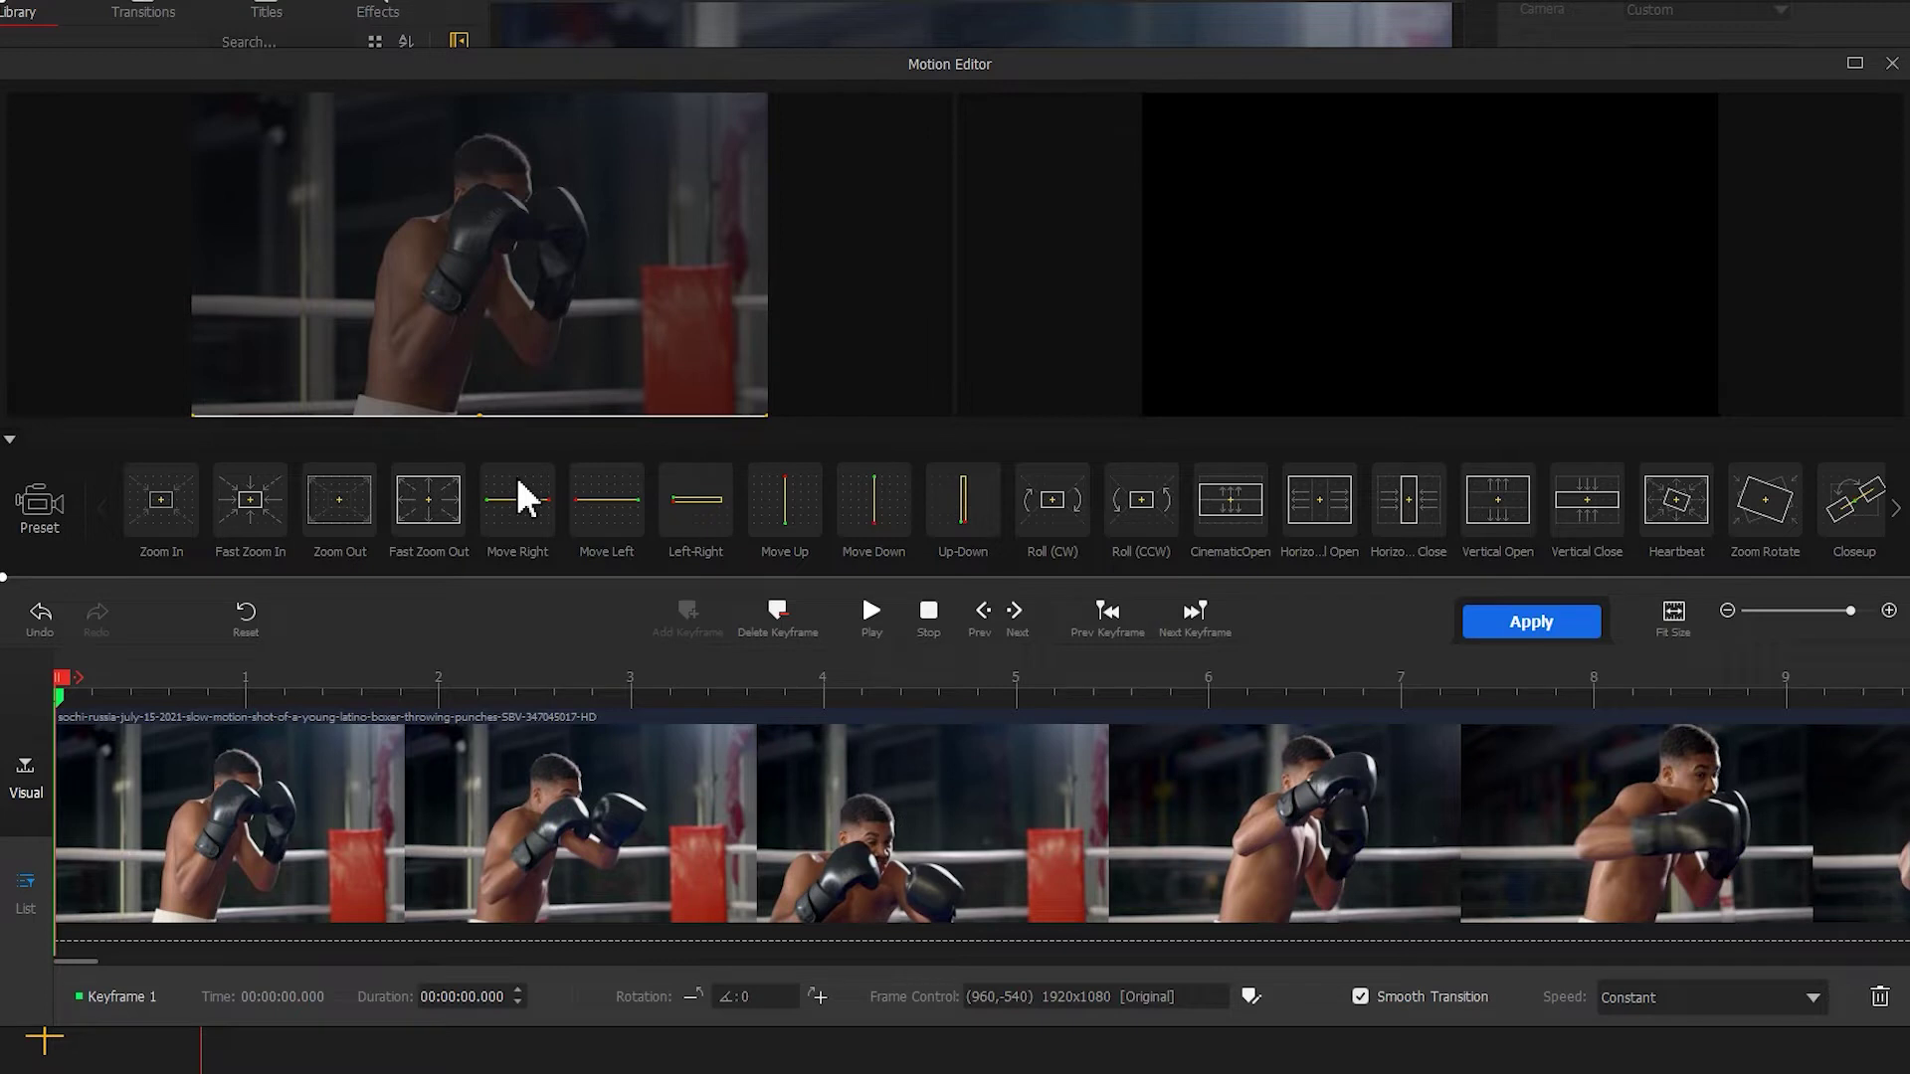
Add a second keyframe at 0.40 s, tilting the frame -29 degrees and moving it partway back up.
drag(367, 694, 546, 693)
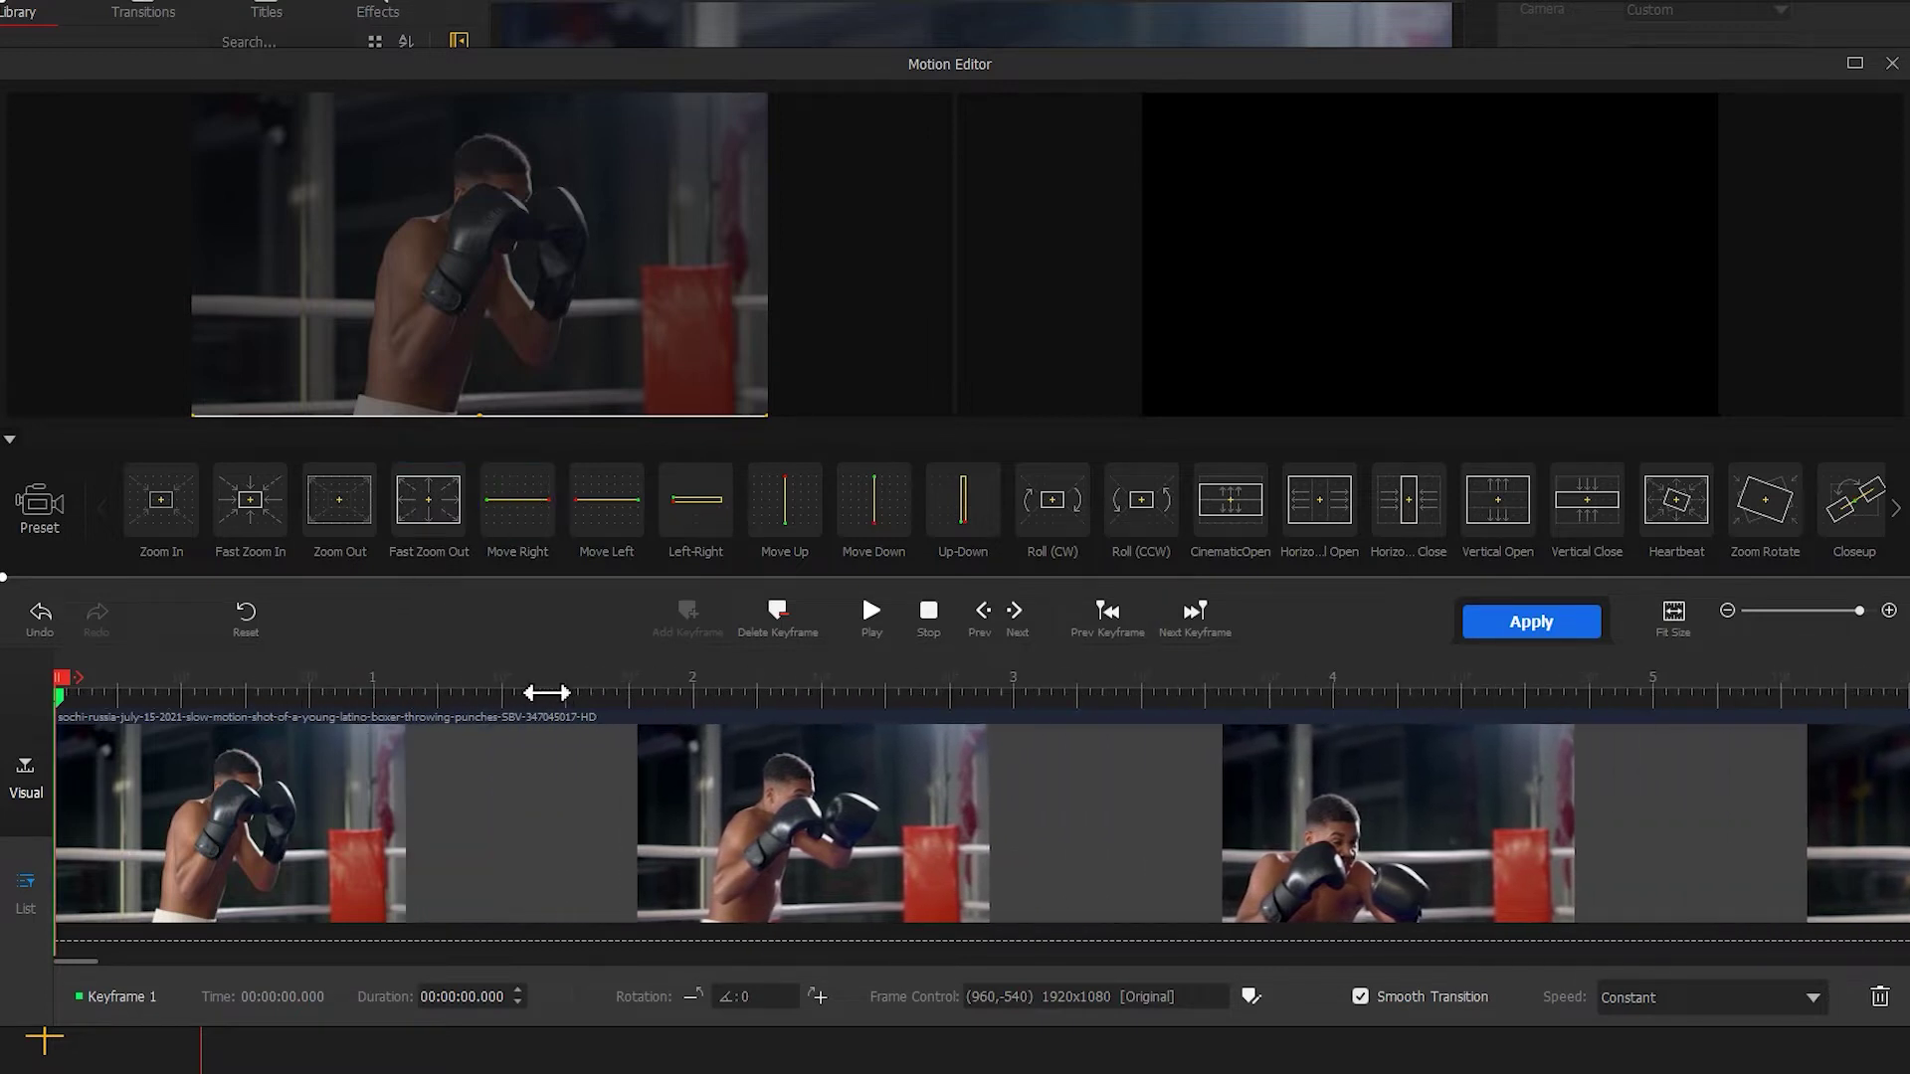
drag(69, 694, 202, 697)
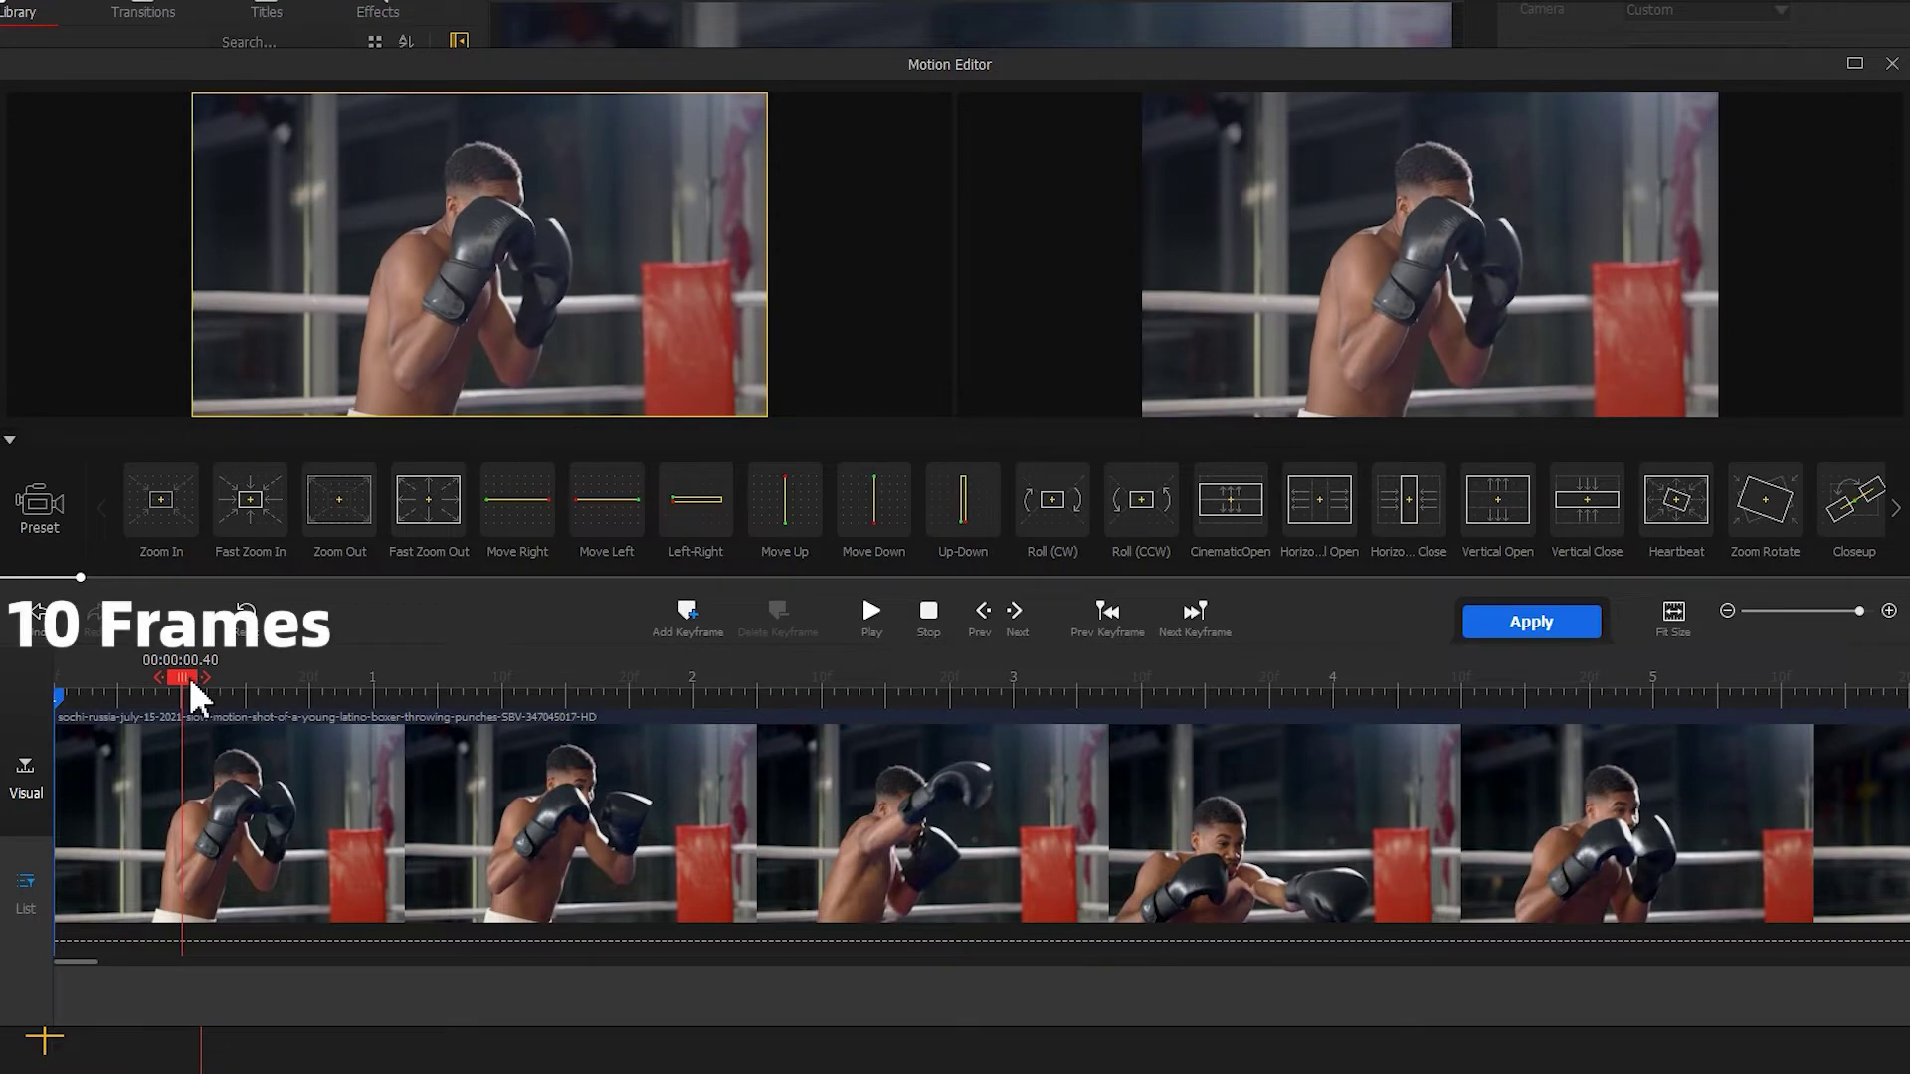
click(690, 622)
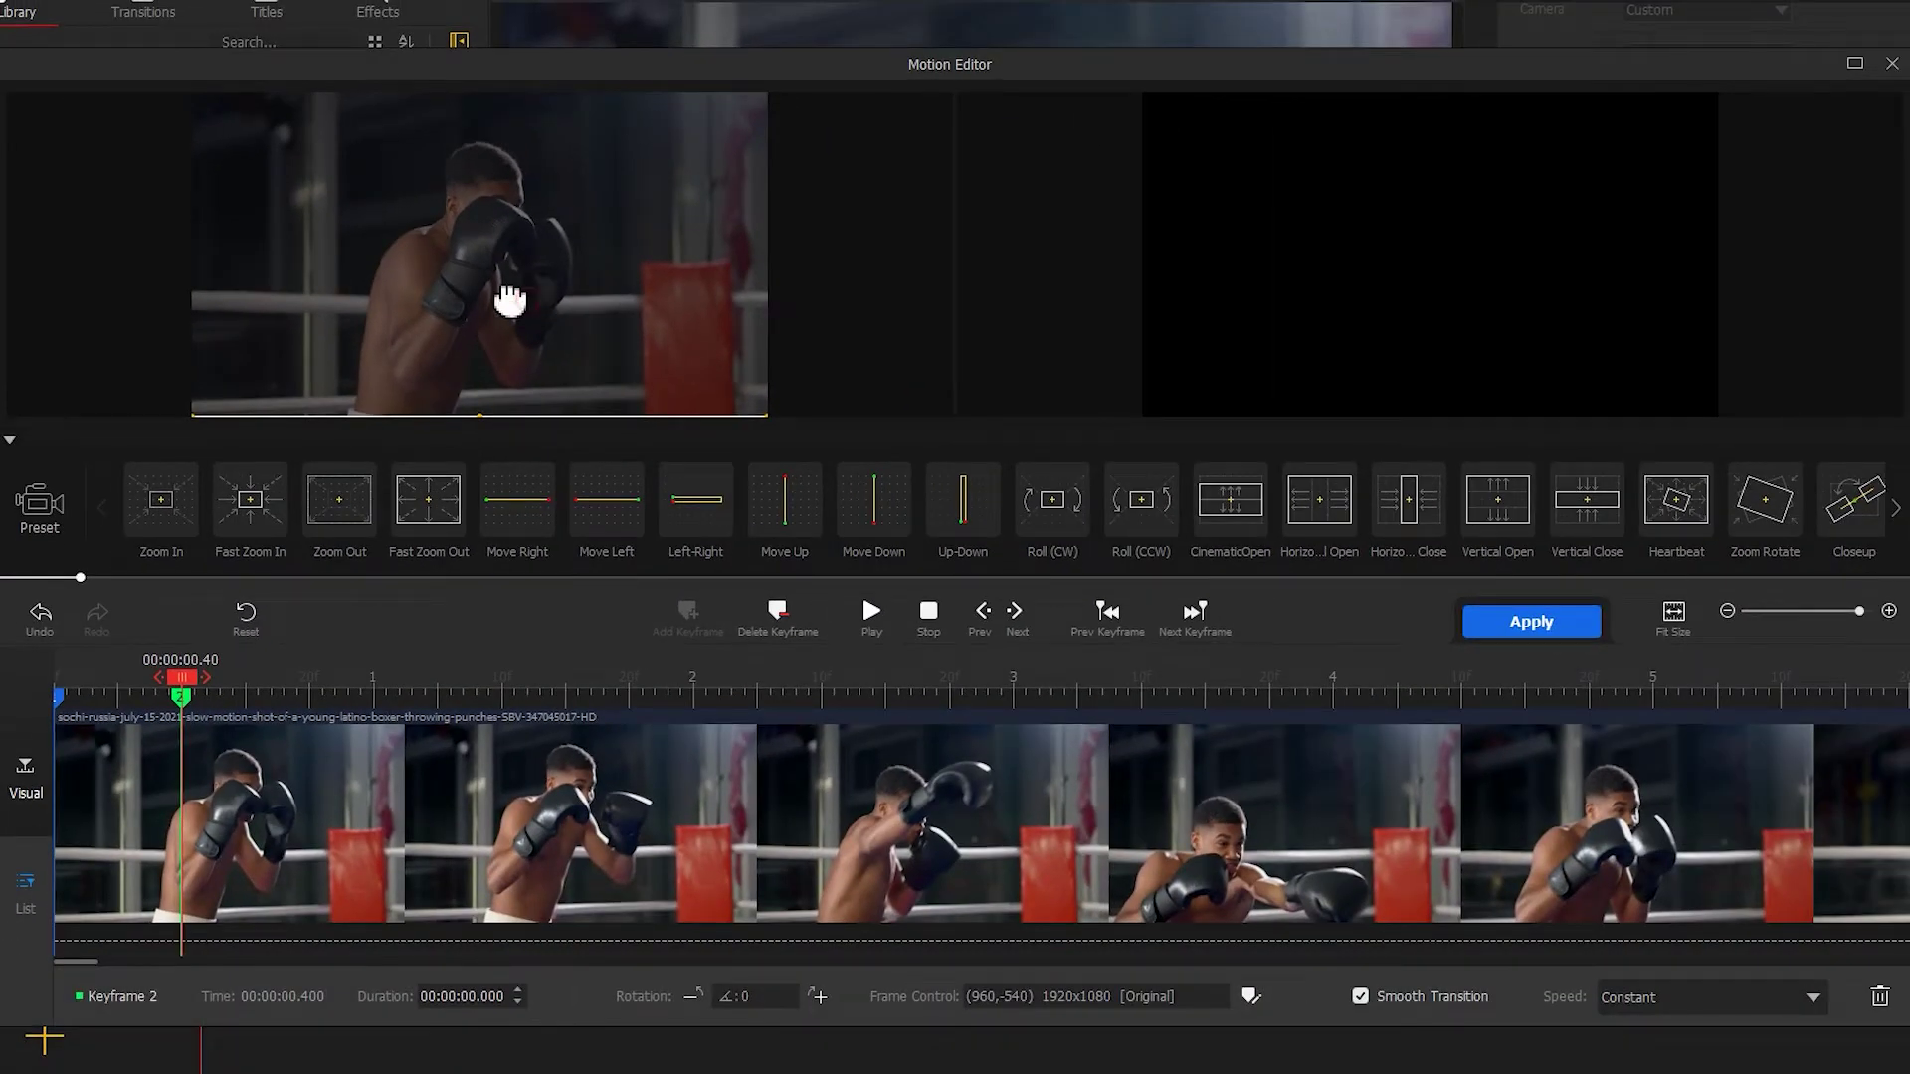
drag(509, 299, 384, 298)
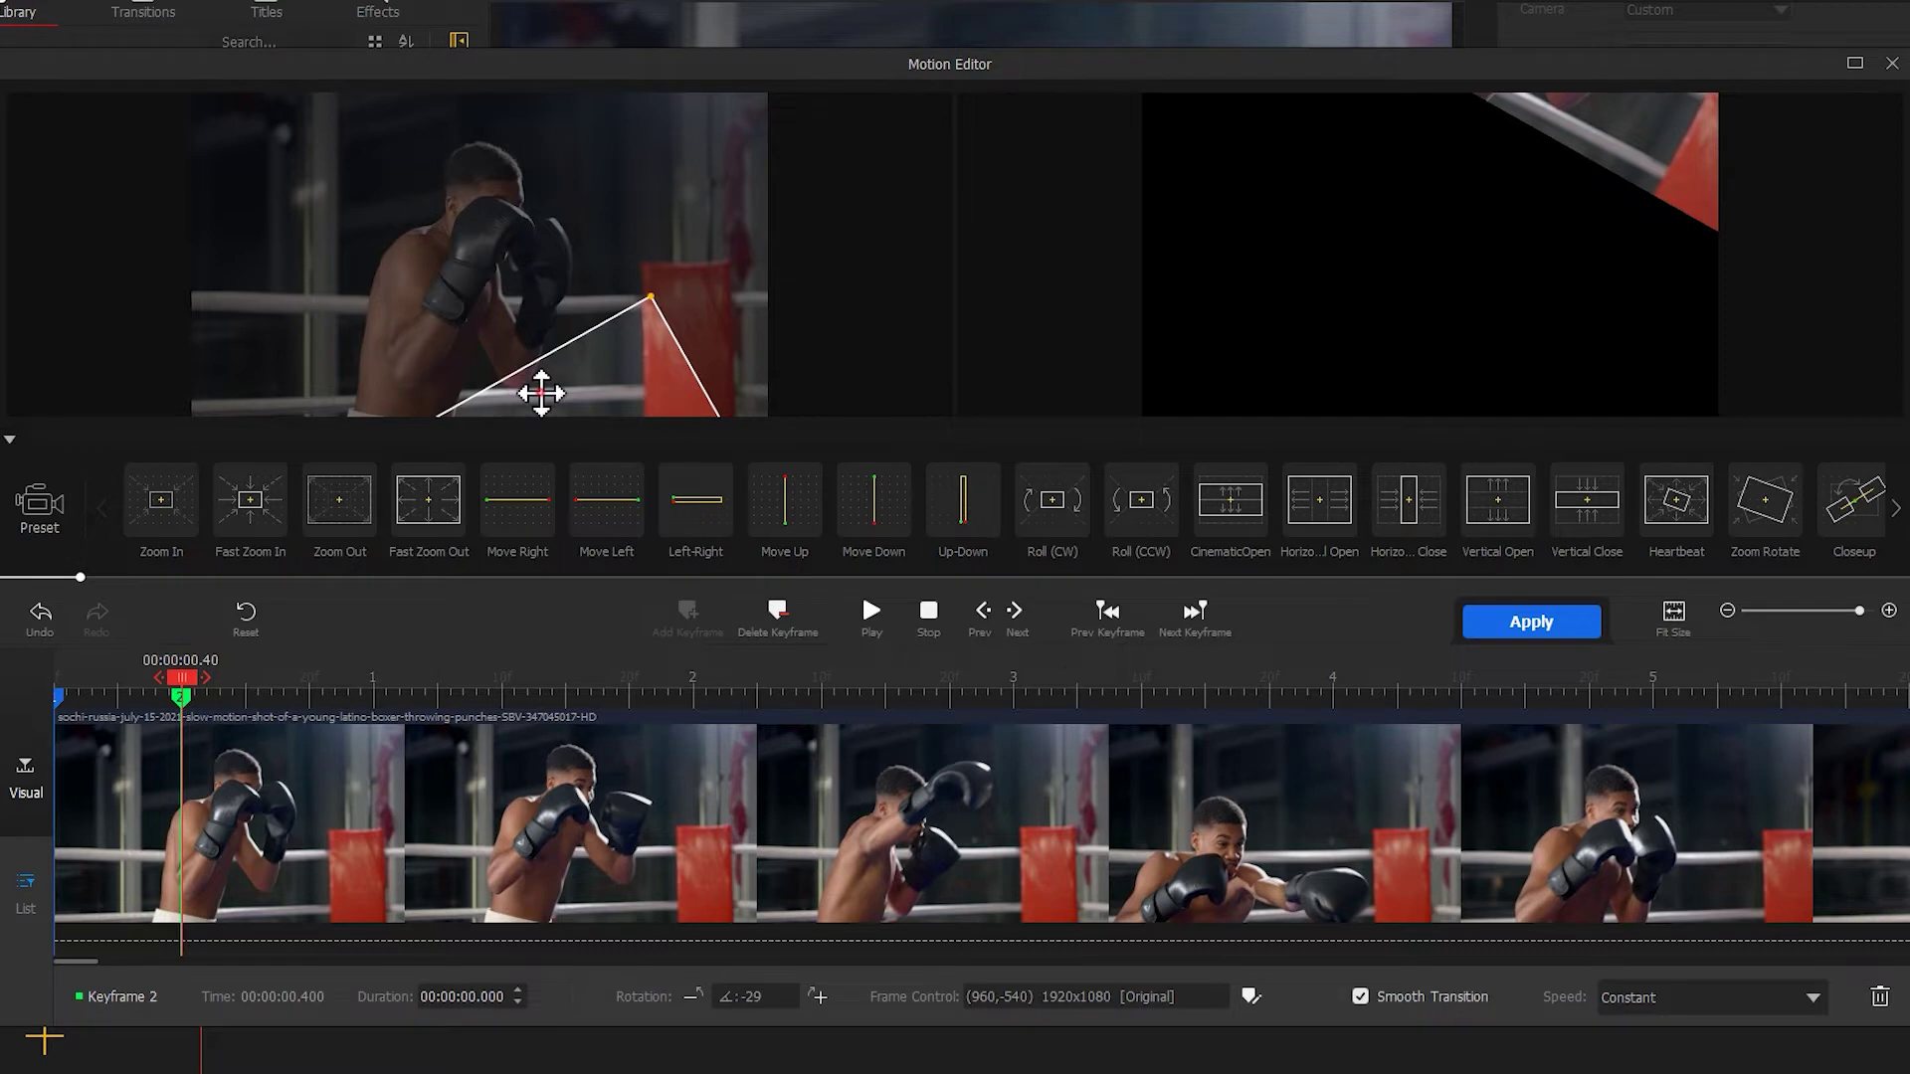
drag(537, 384, 535, 148)
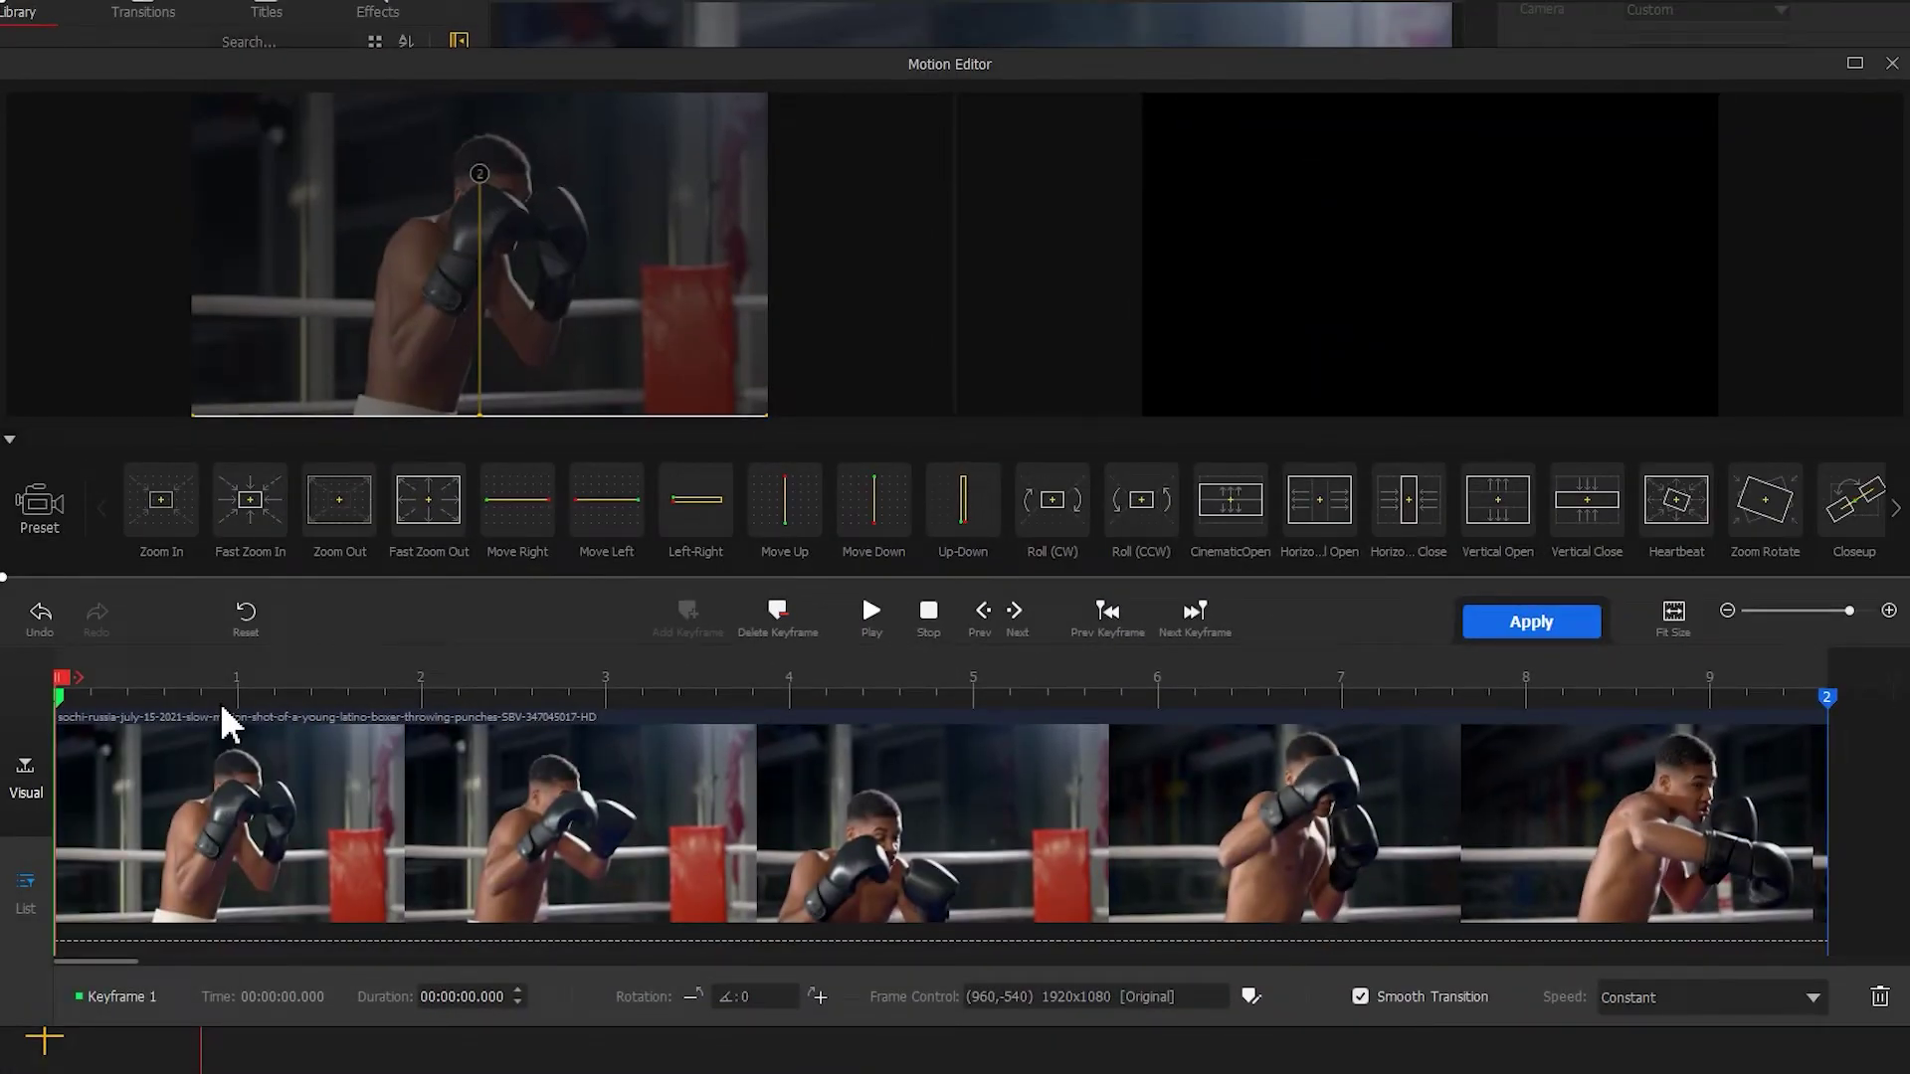
Replace the manual keyframe with the Move Up preset ending at 0.40 s, realign the frame, and apply.
key(ctrl+z)
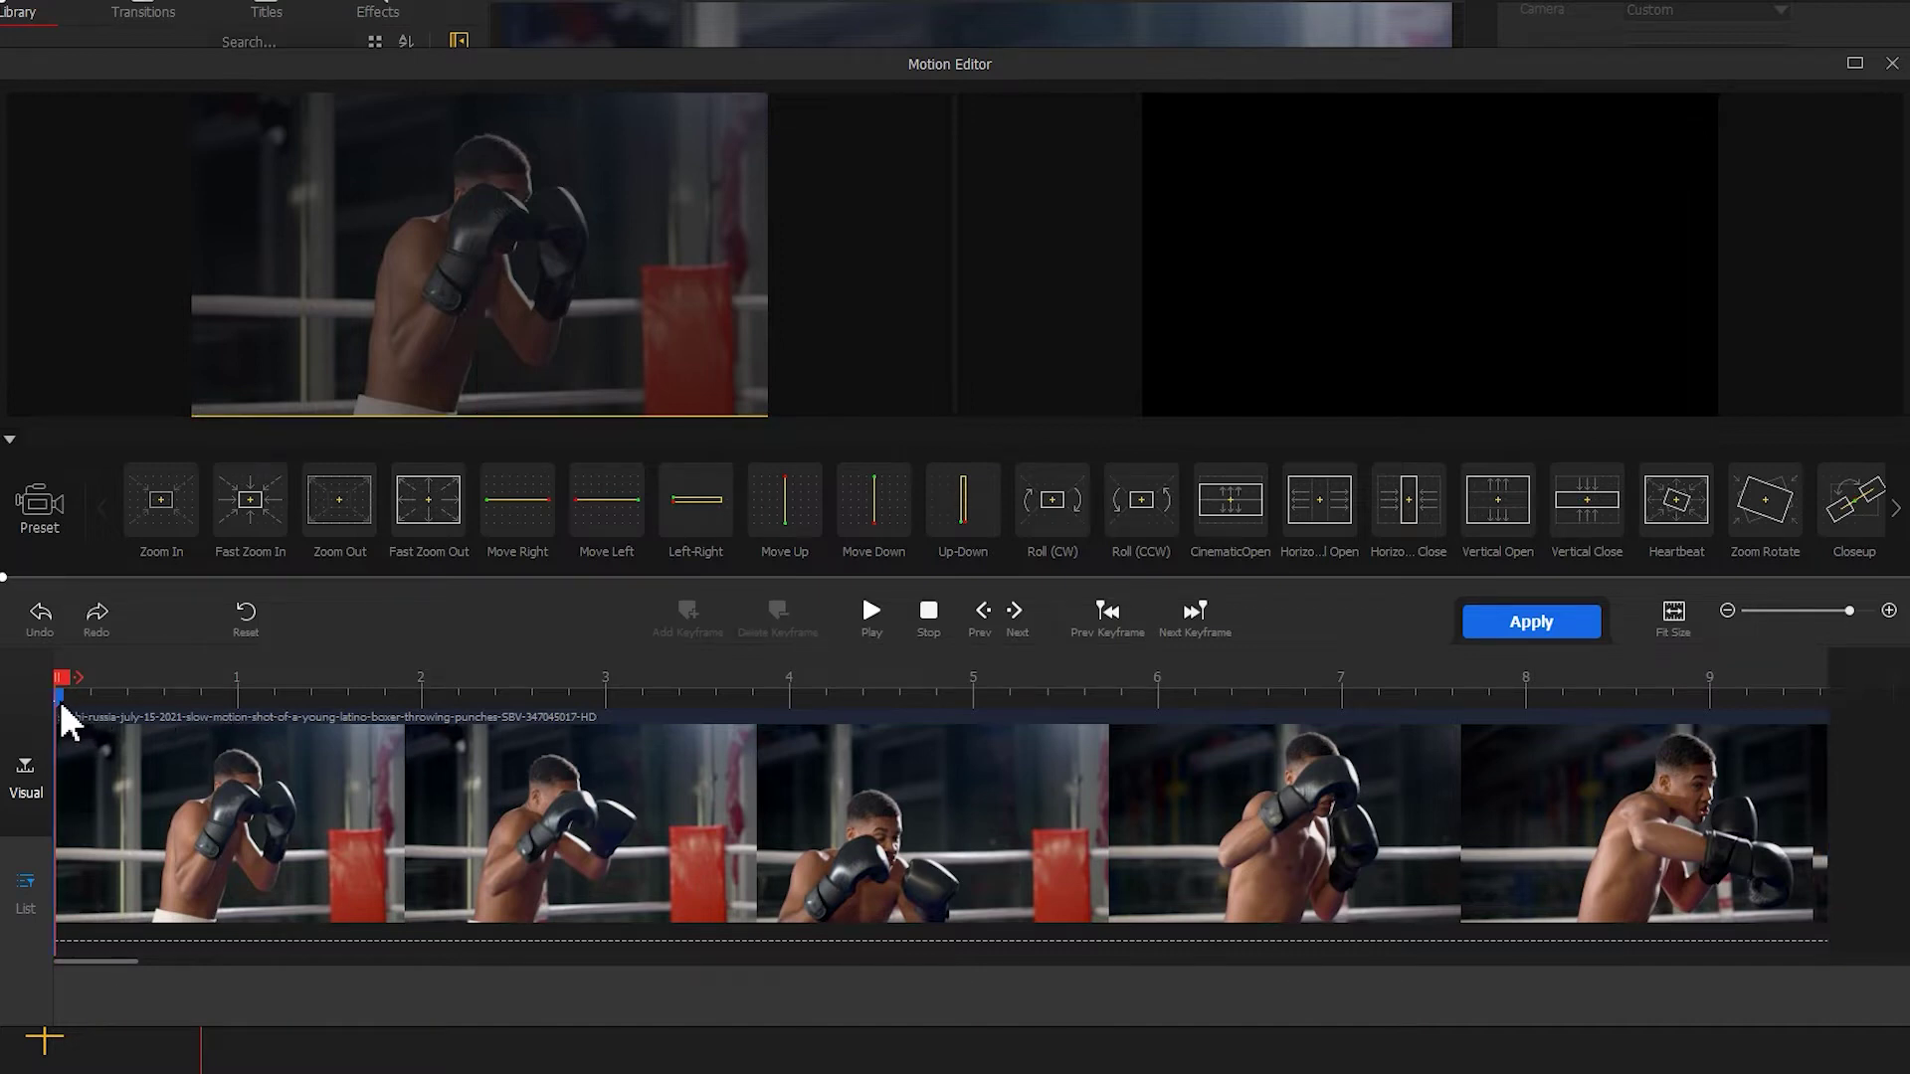
click(62, 704)
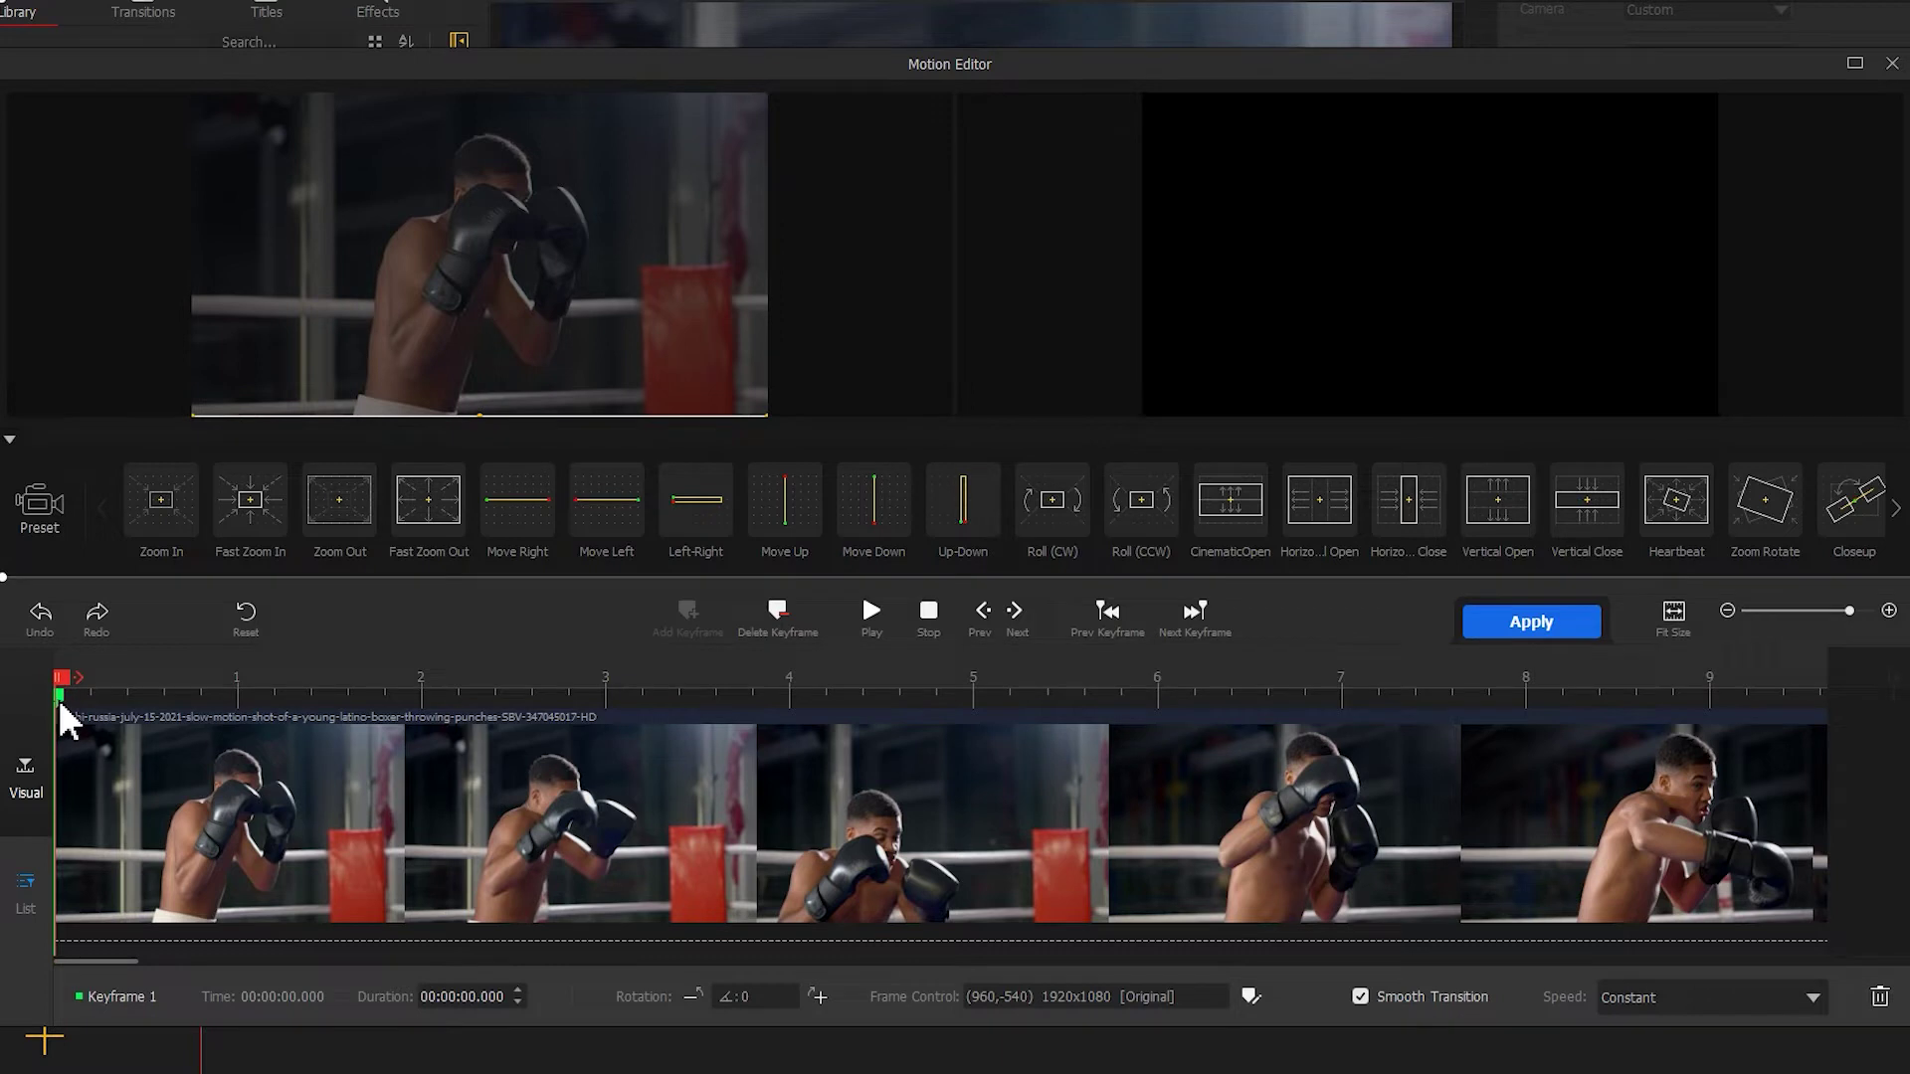
click(695, 525)
click(794, 528)
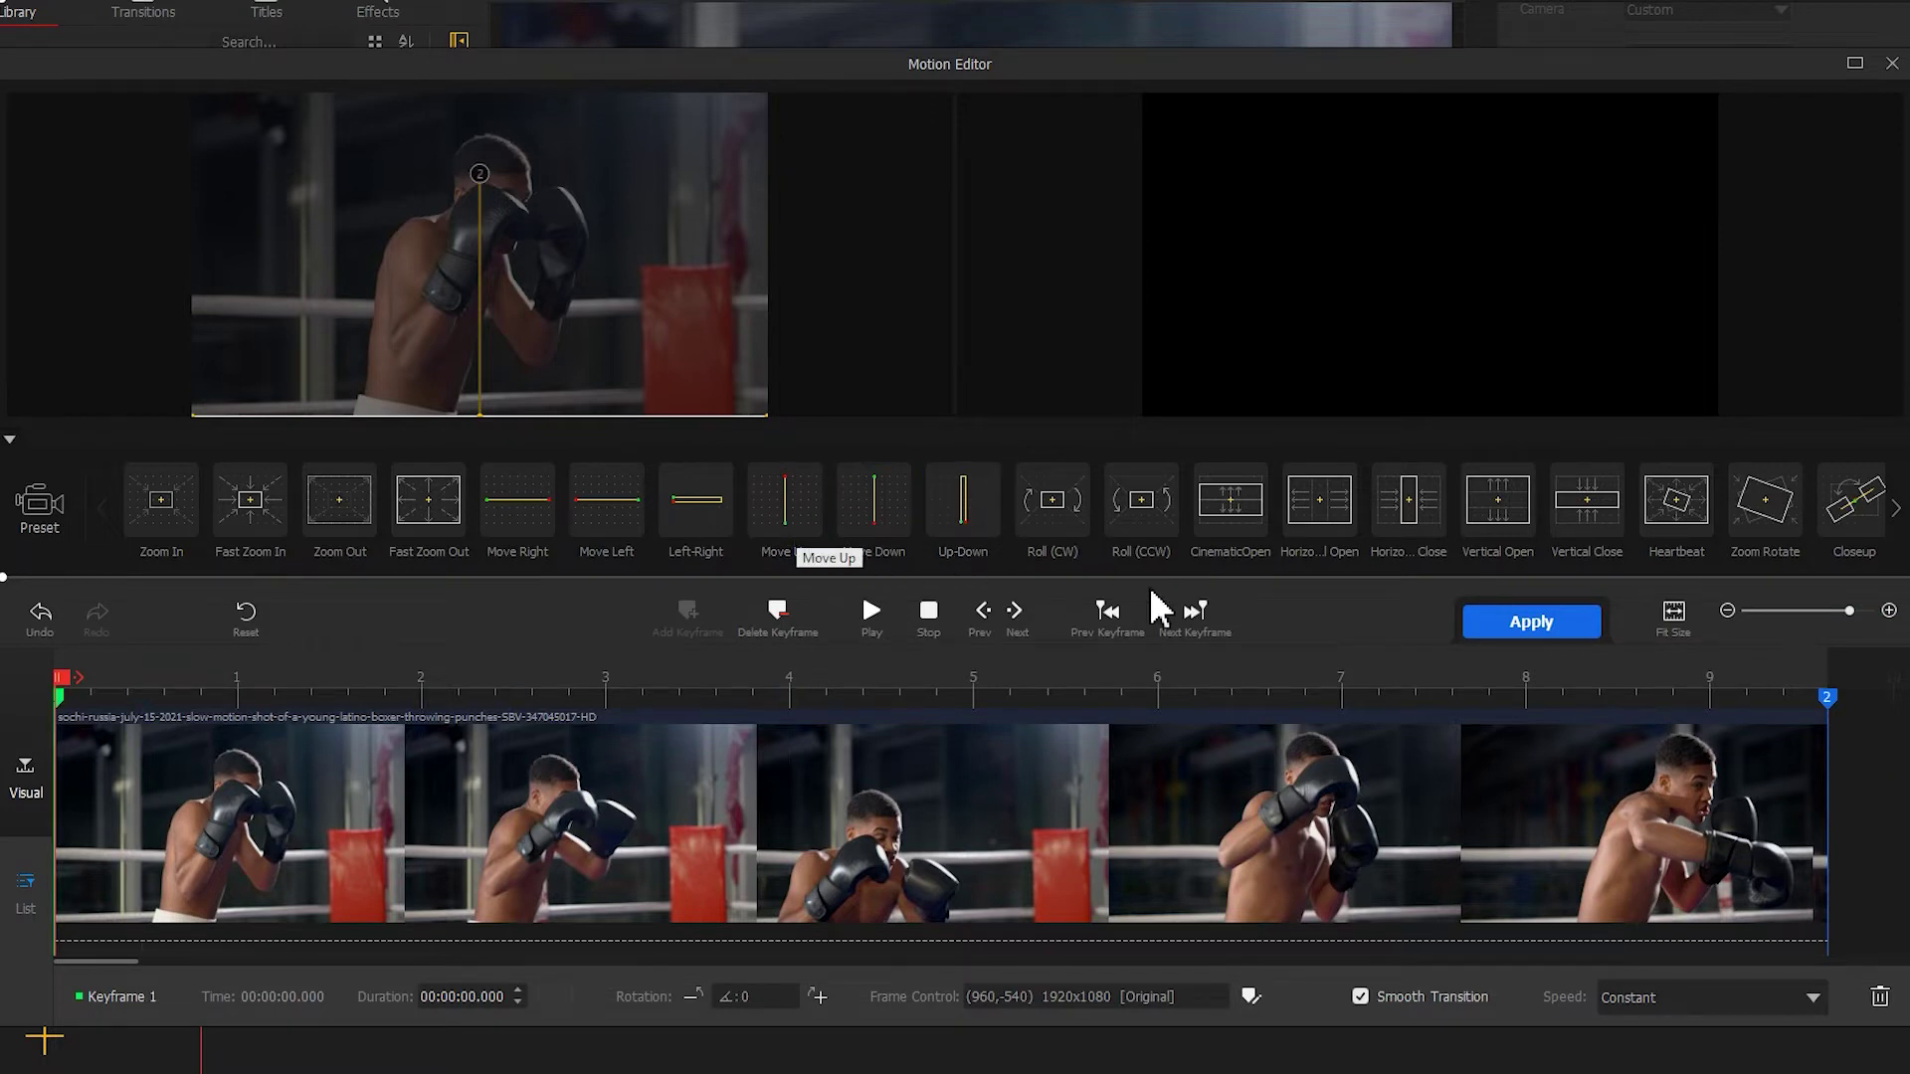
drag(1824, 694, 133, 724)
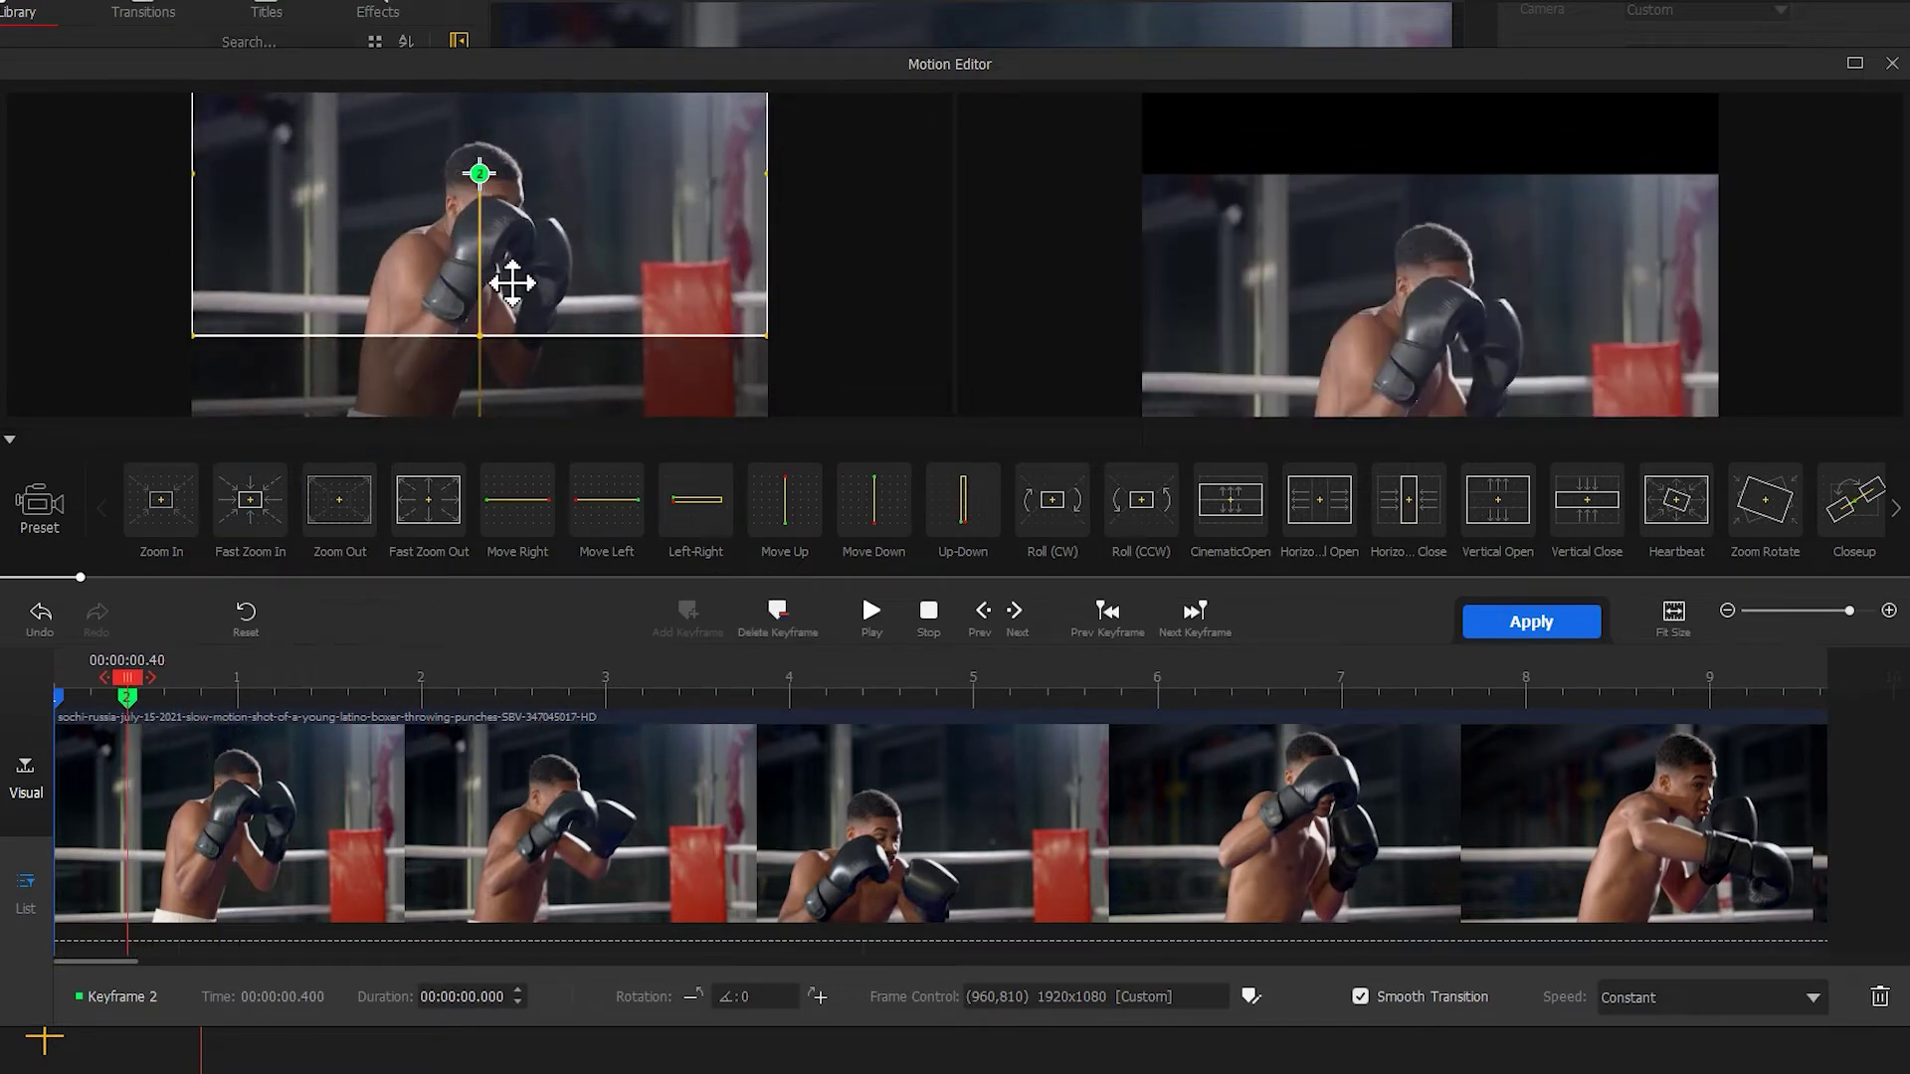
drag(507, 286, 529, 364)
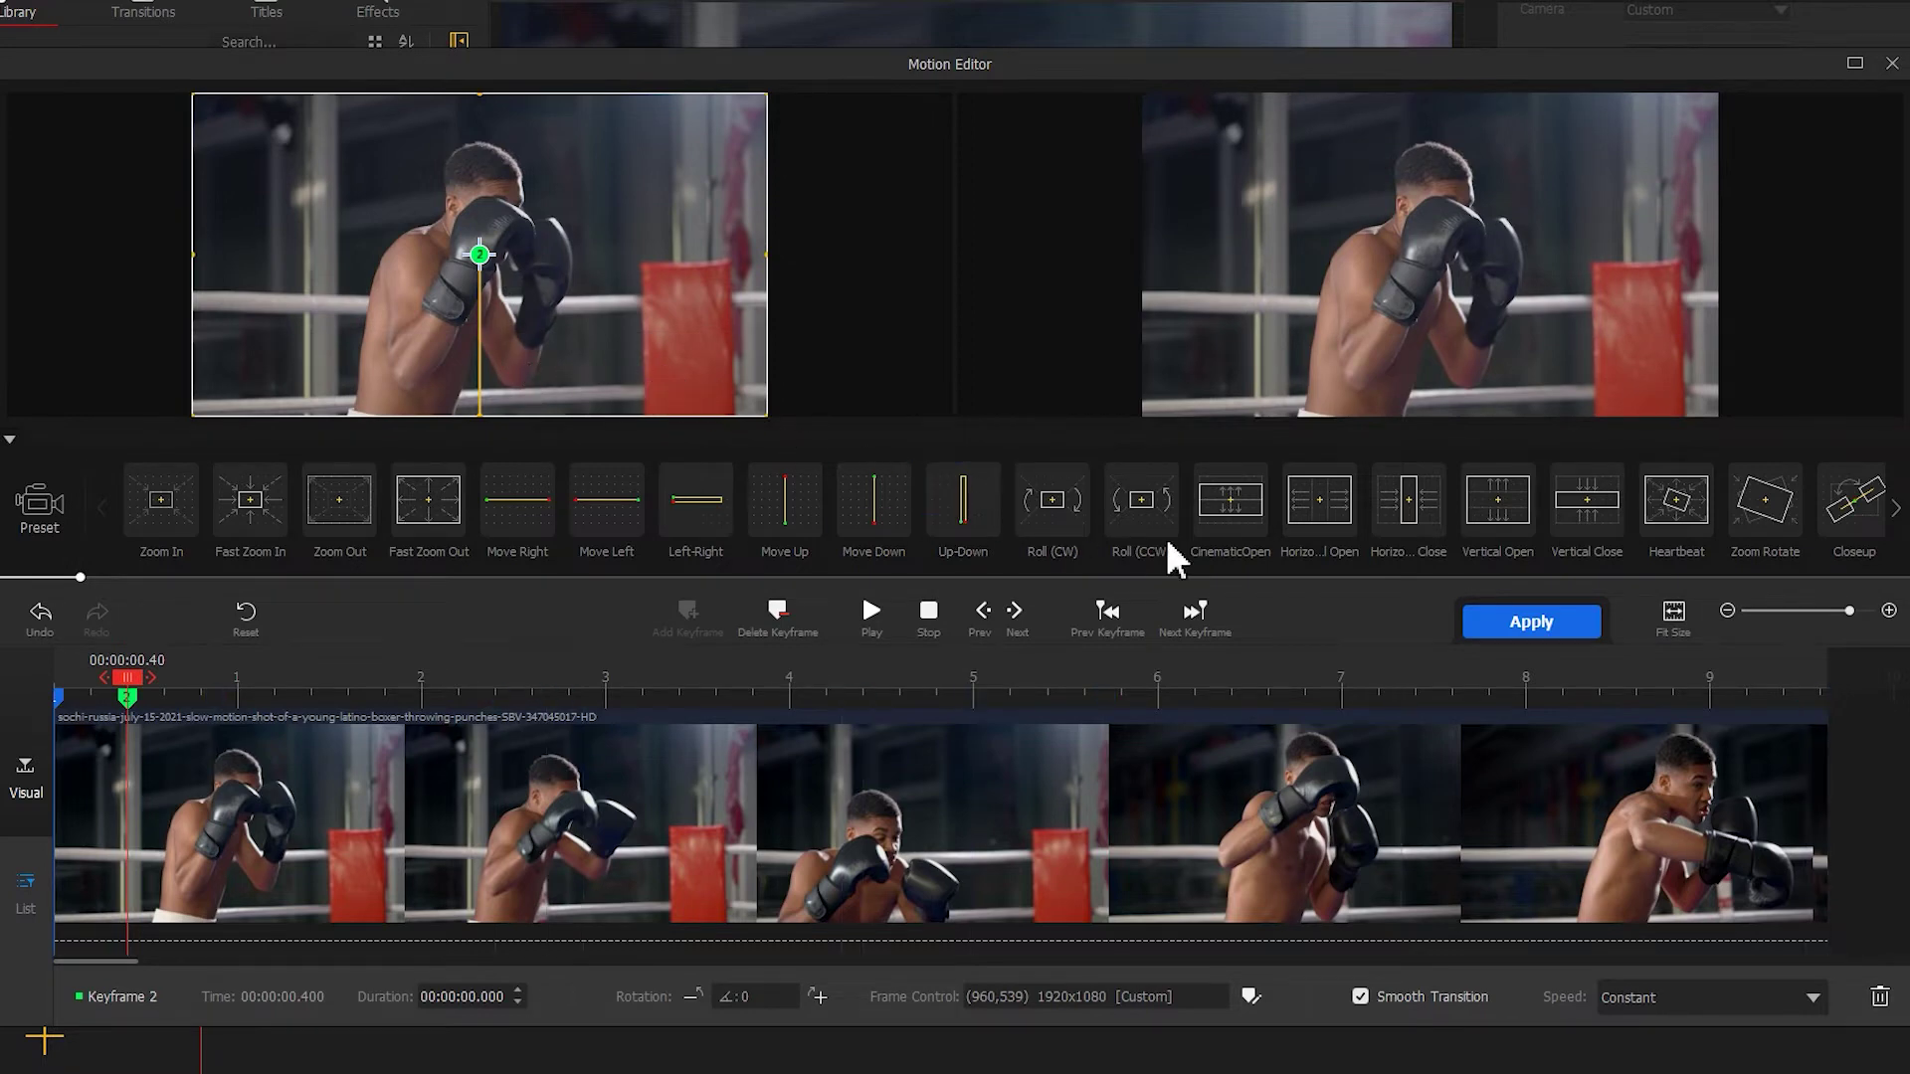
click(1533, 616)
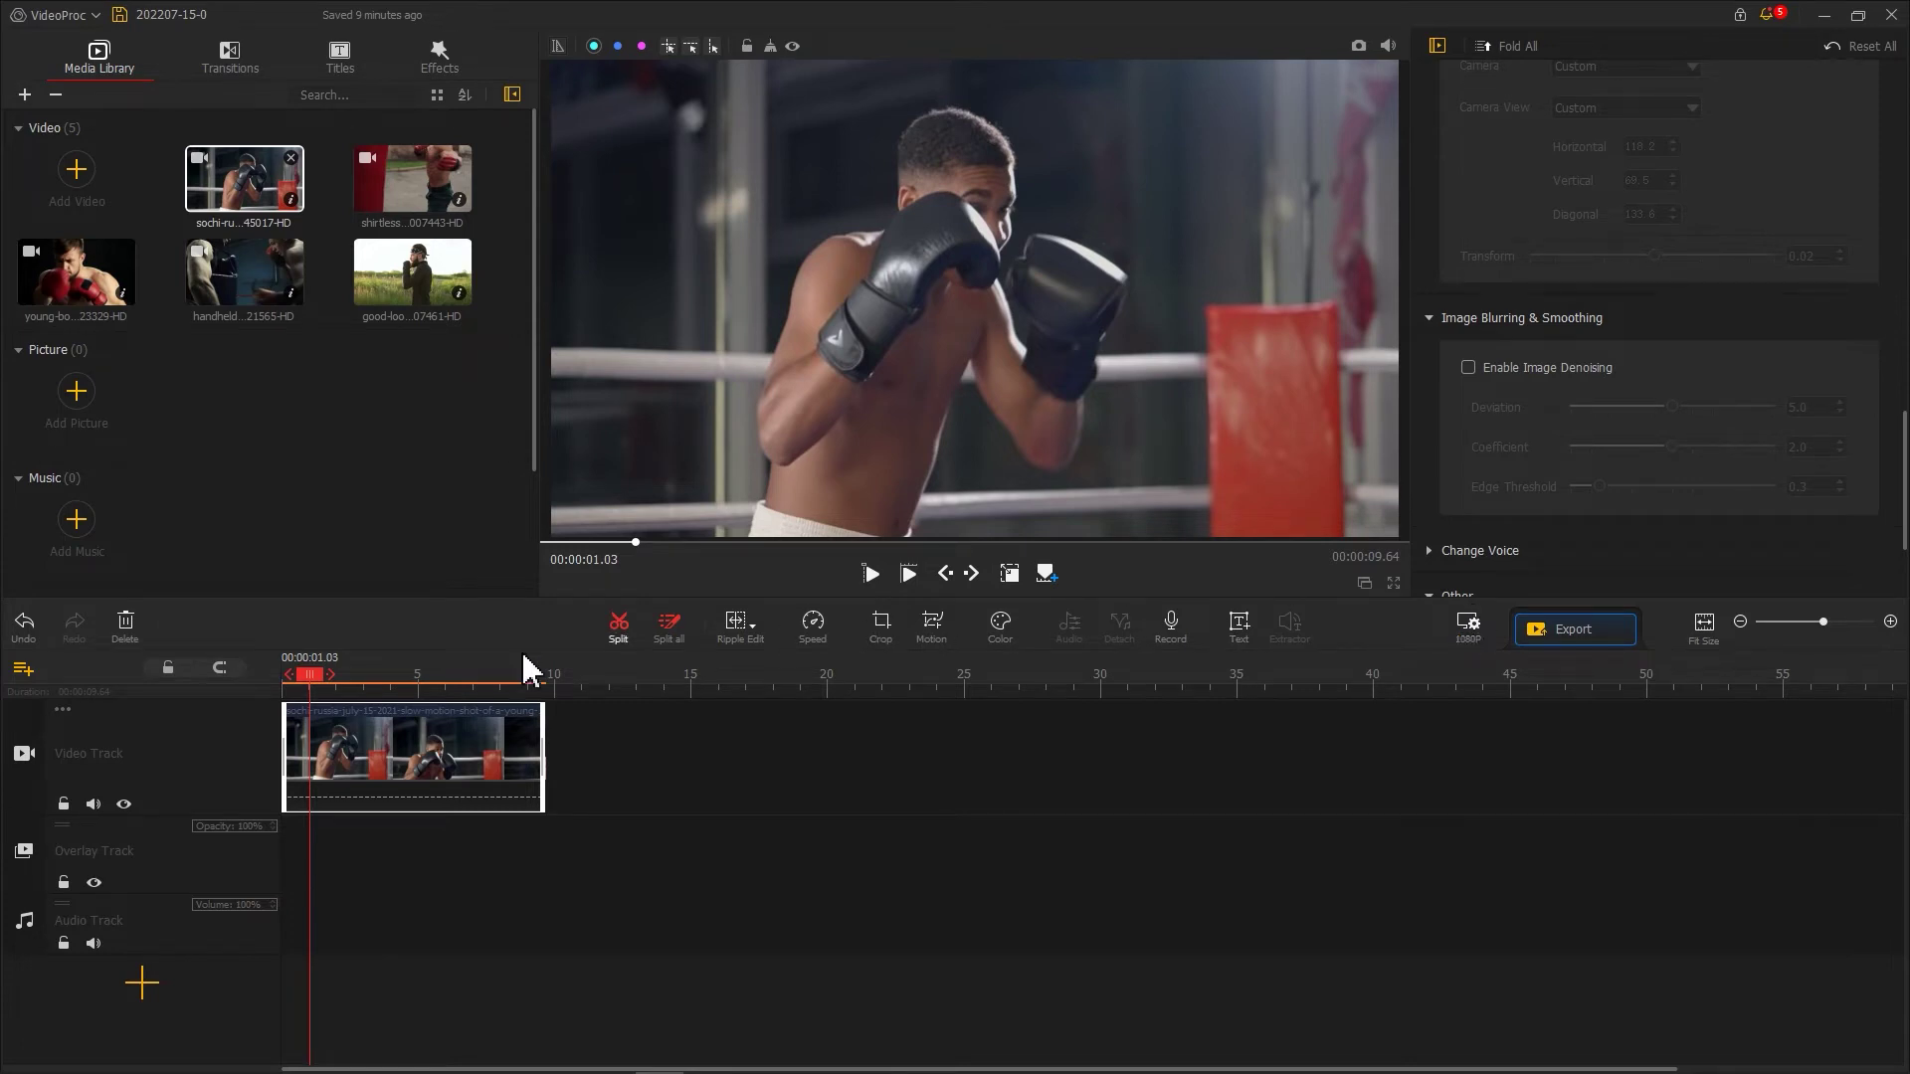
Split the clip at about 0.46 s and select the short opening piece.
drag(317, 691, 301, 688)
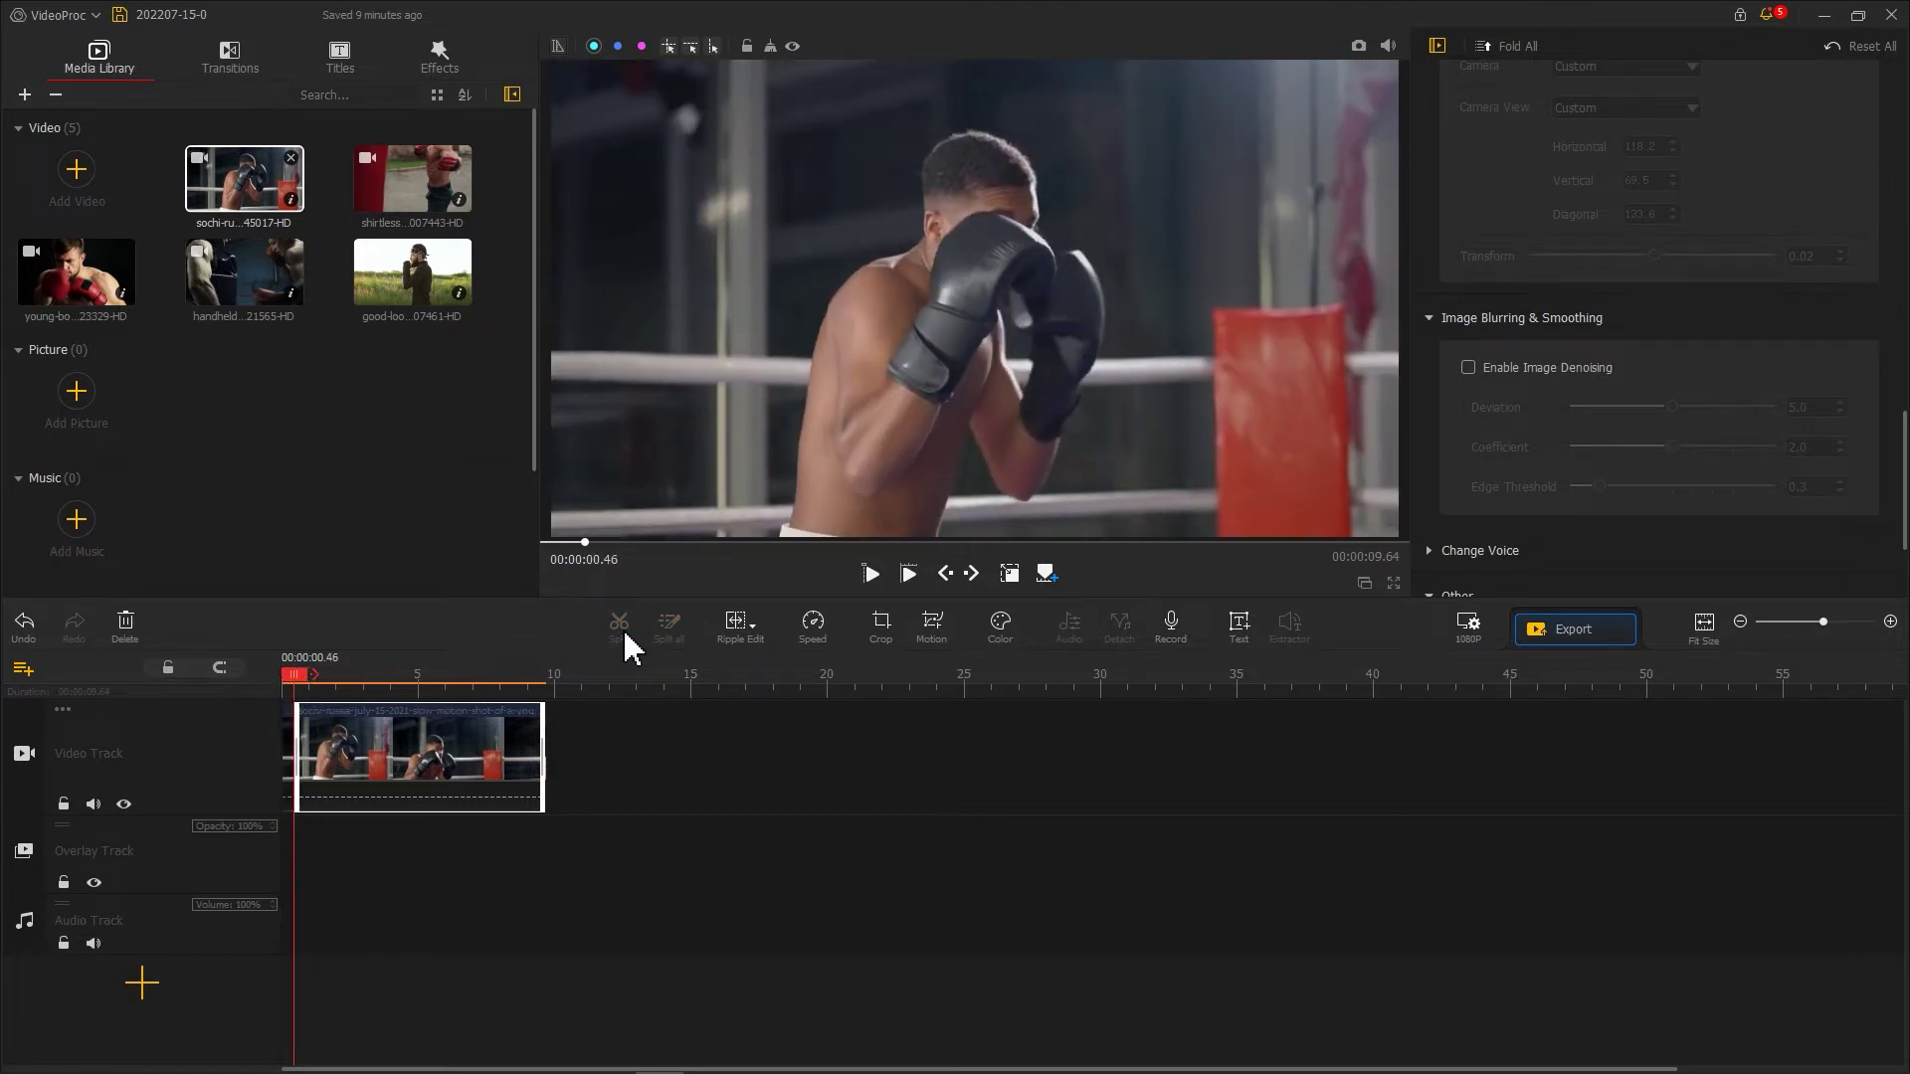
scroll(767, 696, up, 5)
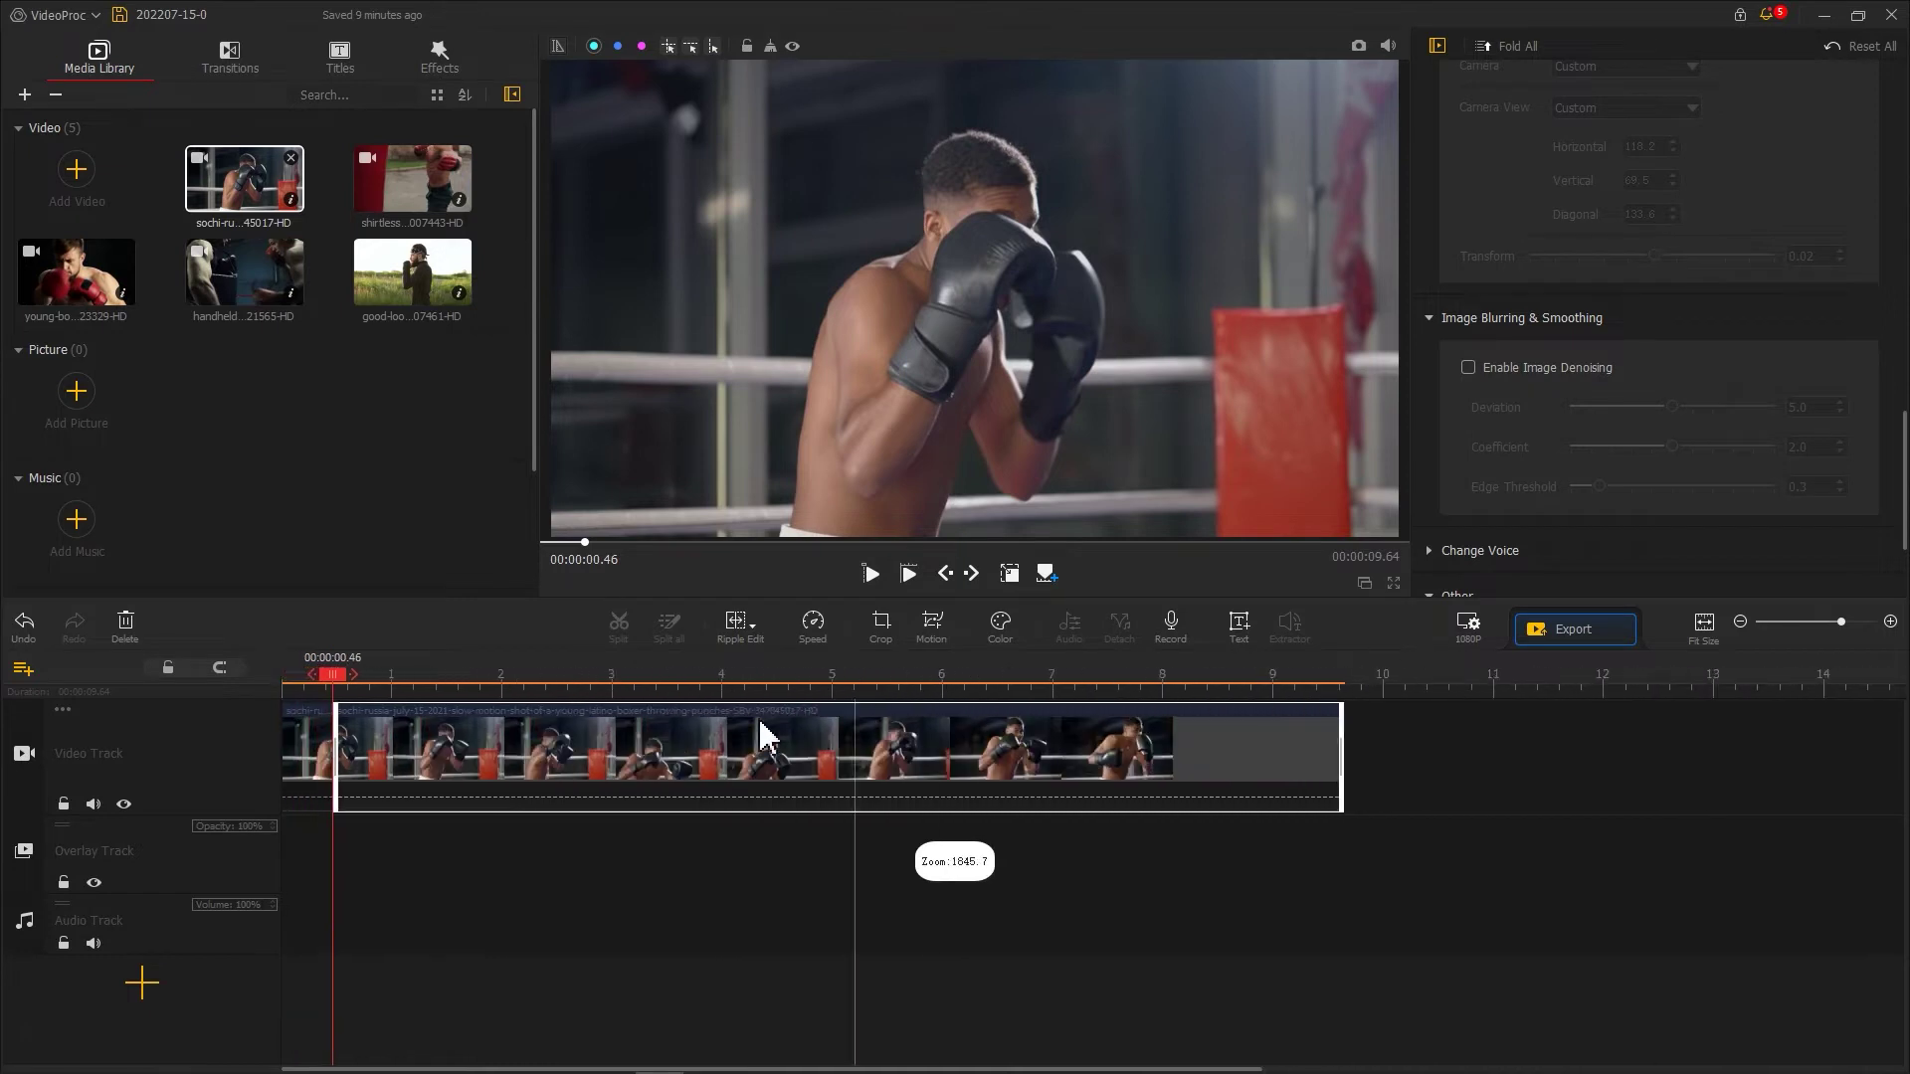
click(319, 741)
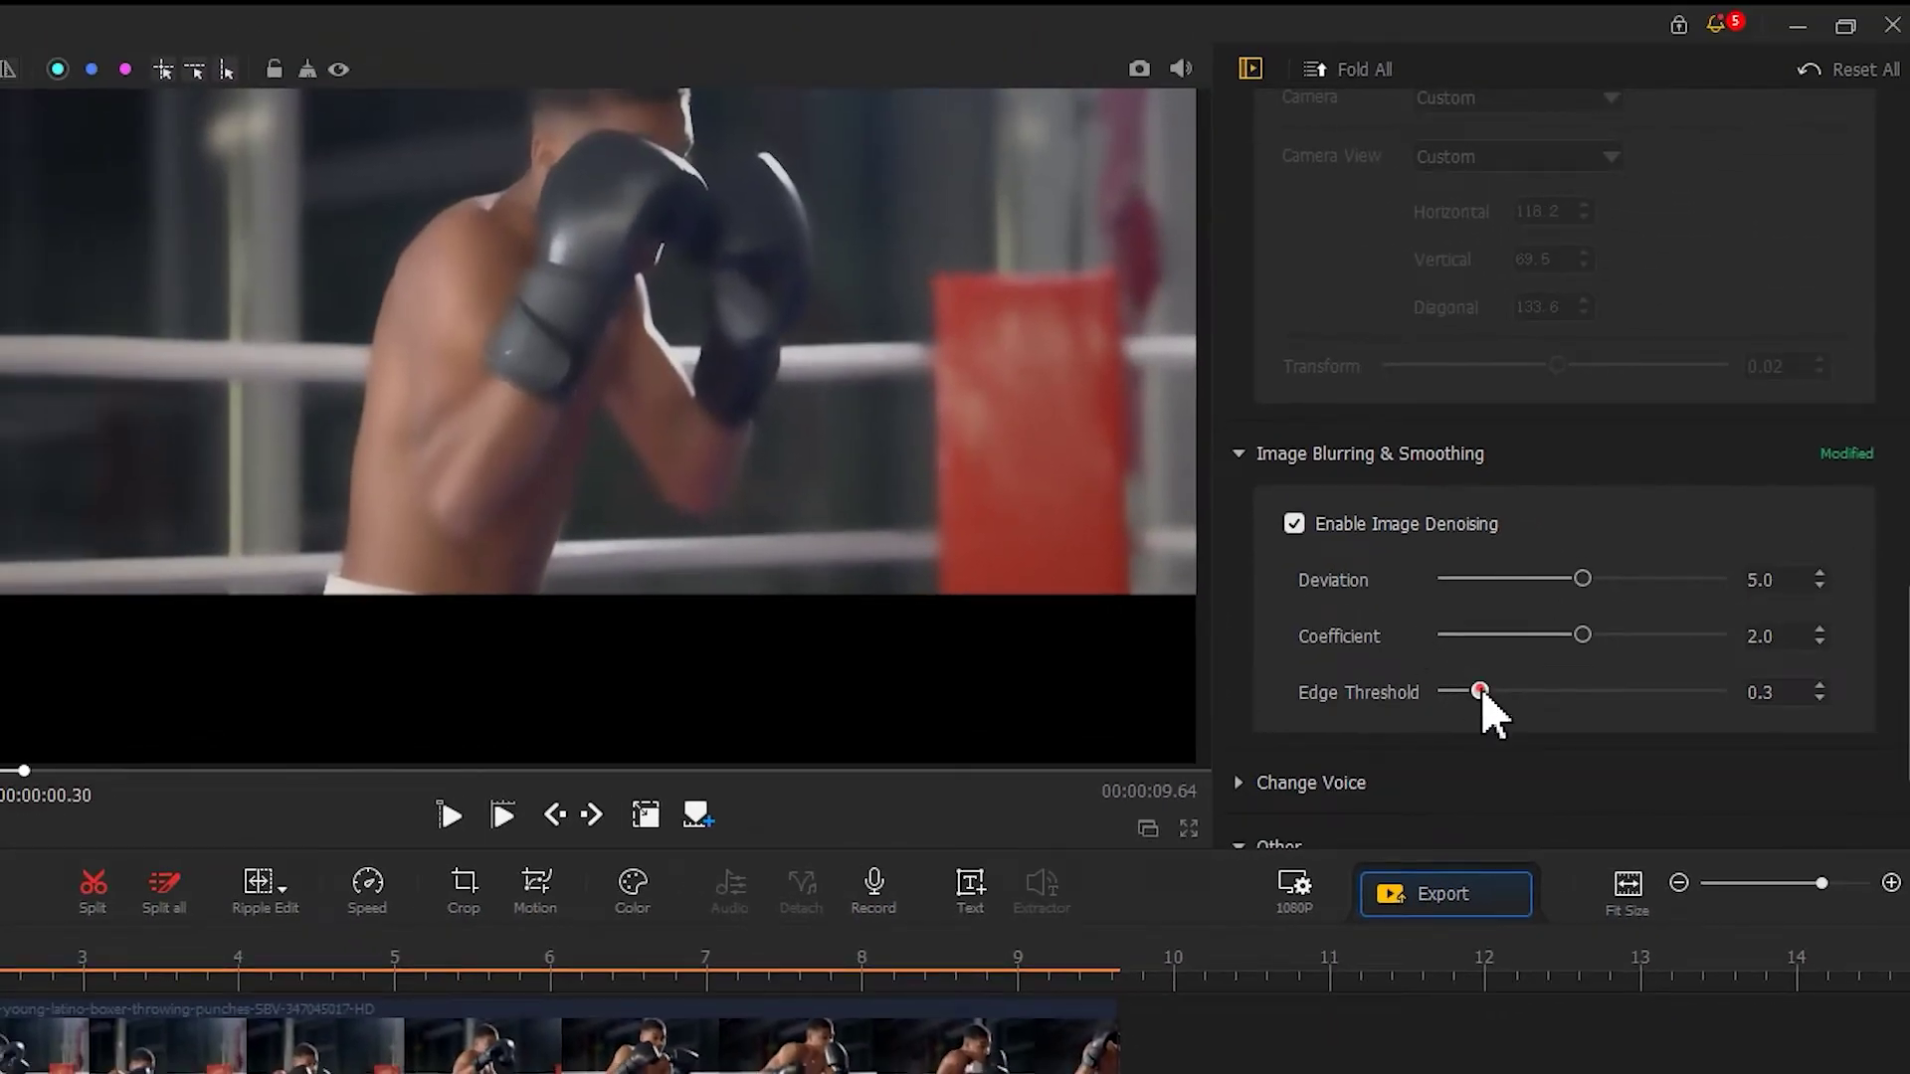
Raise the denoise Edge Threshold to 1.9 and set Deviation to 4.9.
drag(1341, 625, 1622, 637)
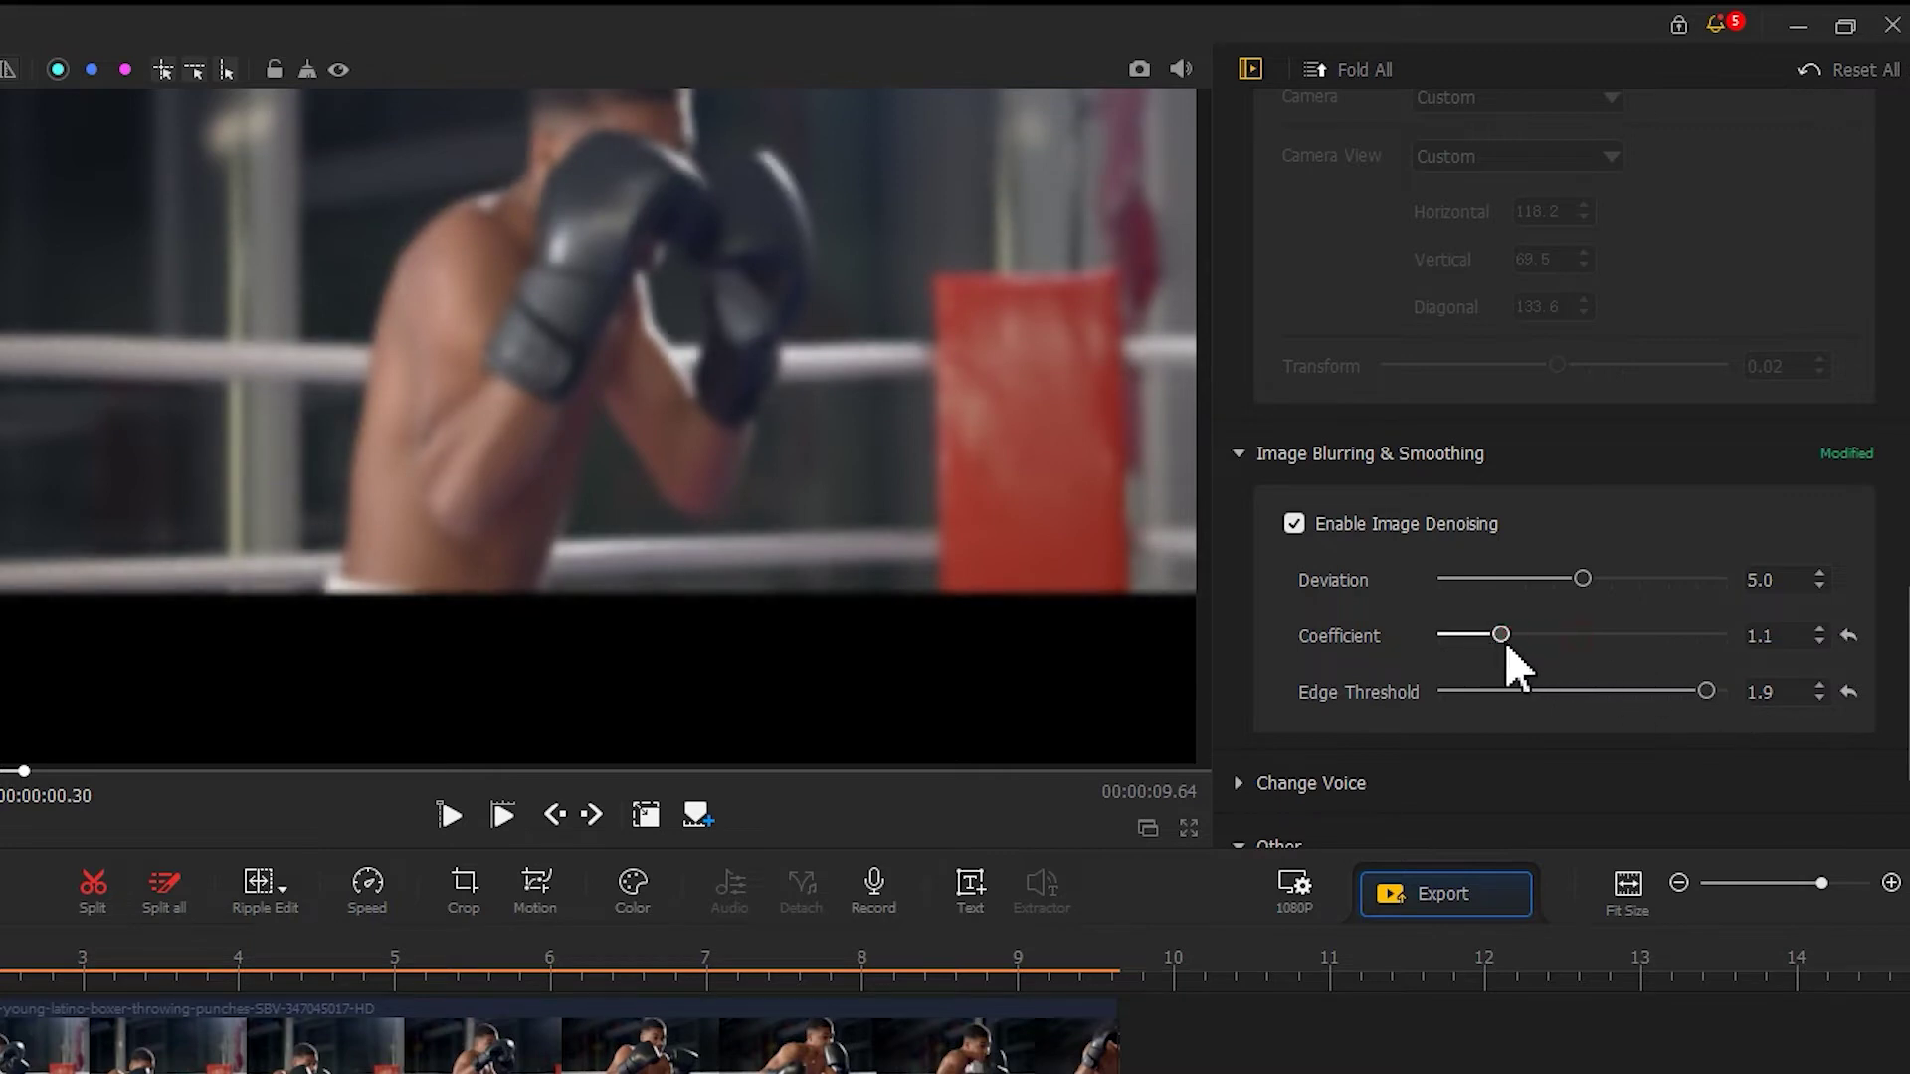
mouse_move(1581, 578)
mouse_down()
mouse_move(1412, 577)
mouse_move(1571, 579)
mouse_up()
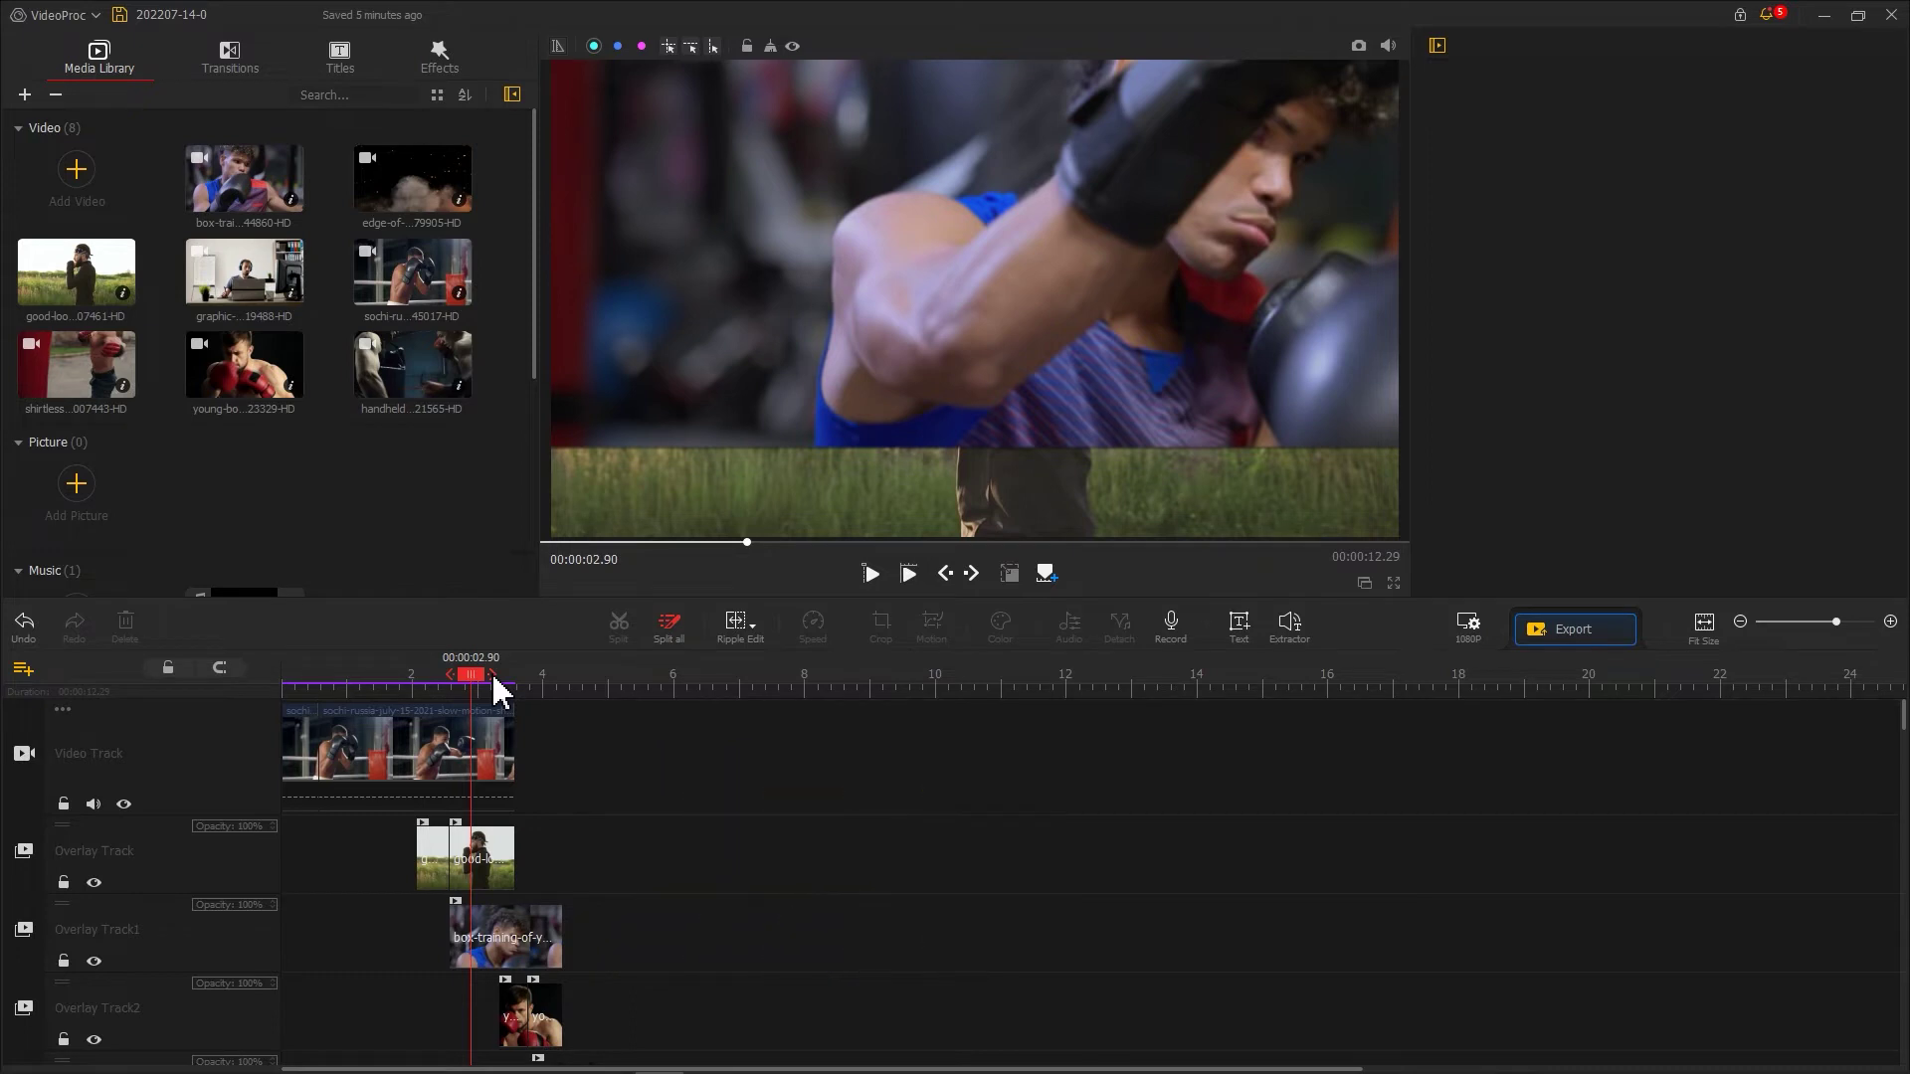
Move the playhead toward the end of the 12.29-second montage.
drag(484, 693, 1144, 690)
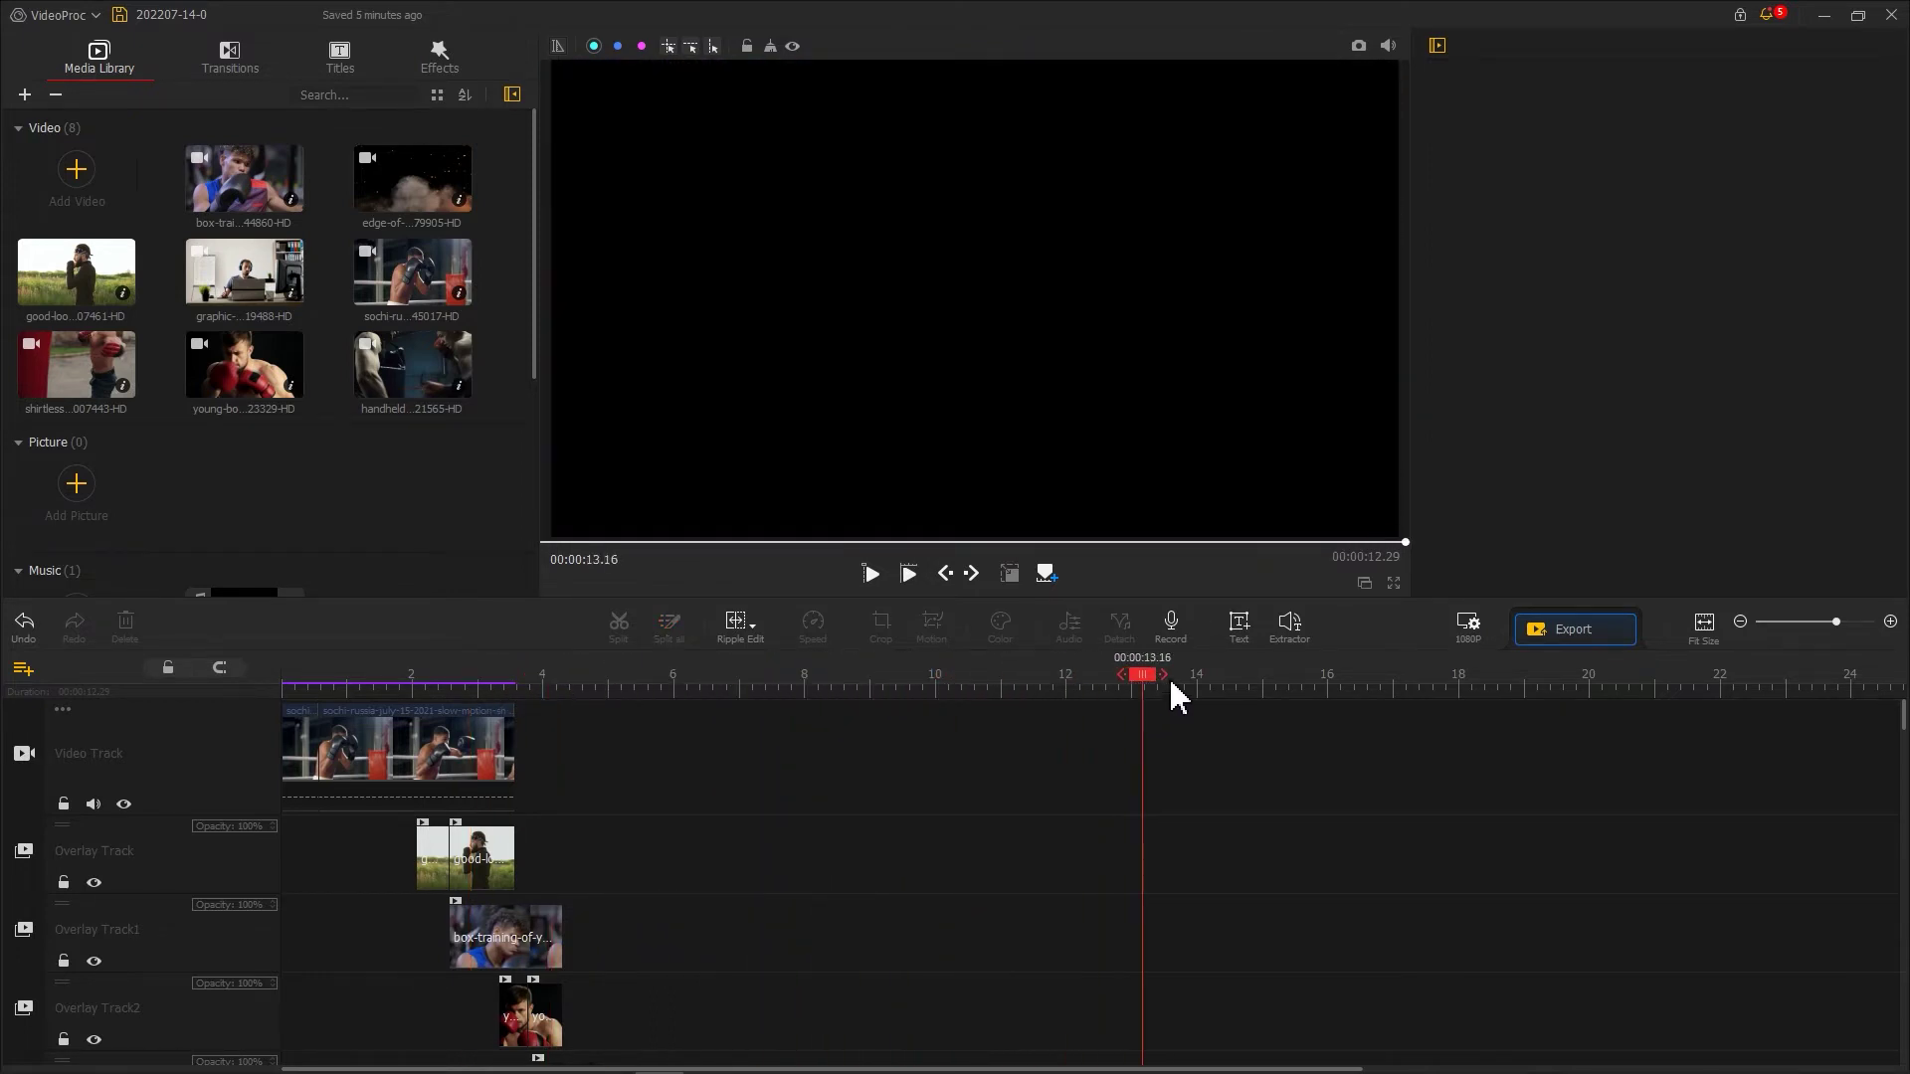
Add a new title at 13.16 s reading 'Legend' in the Tahoma font.
click(1233, 631)
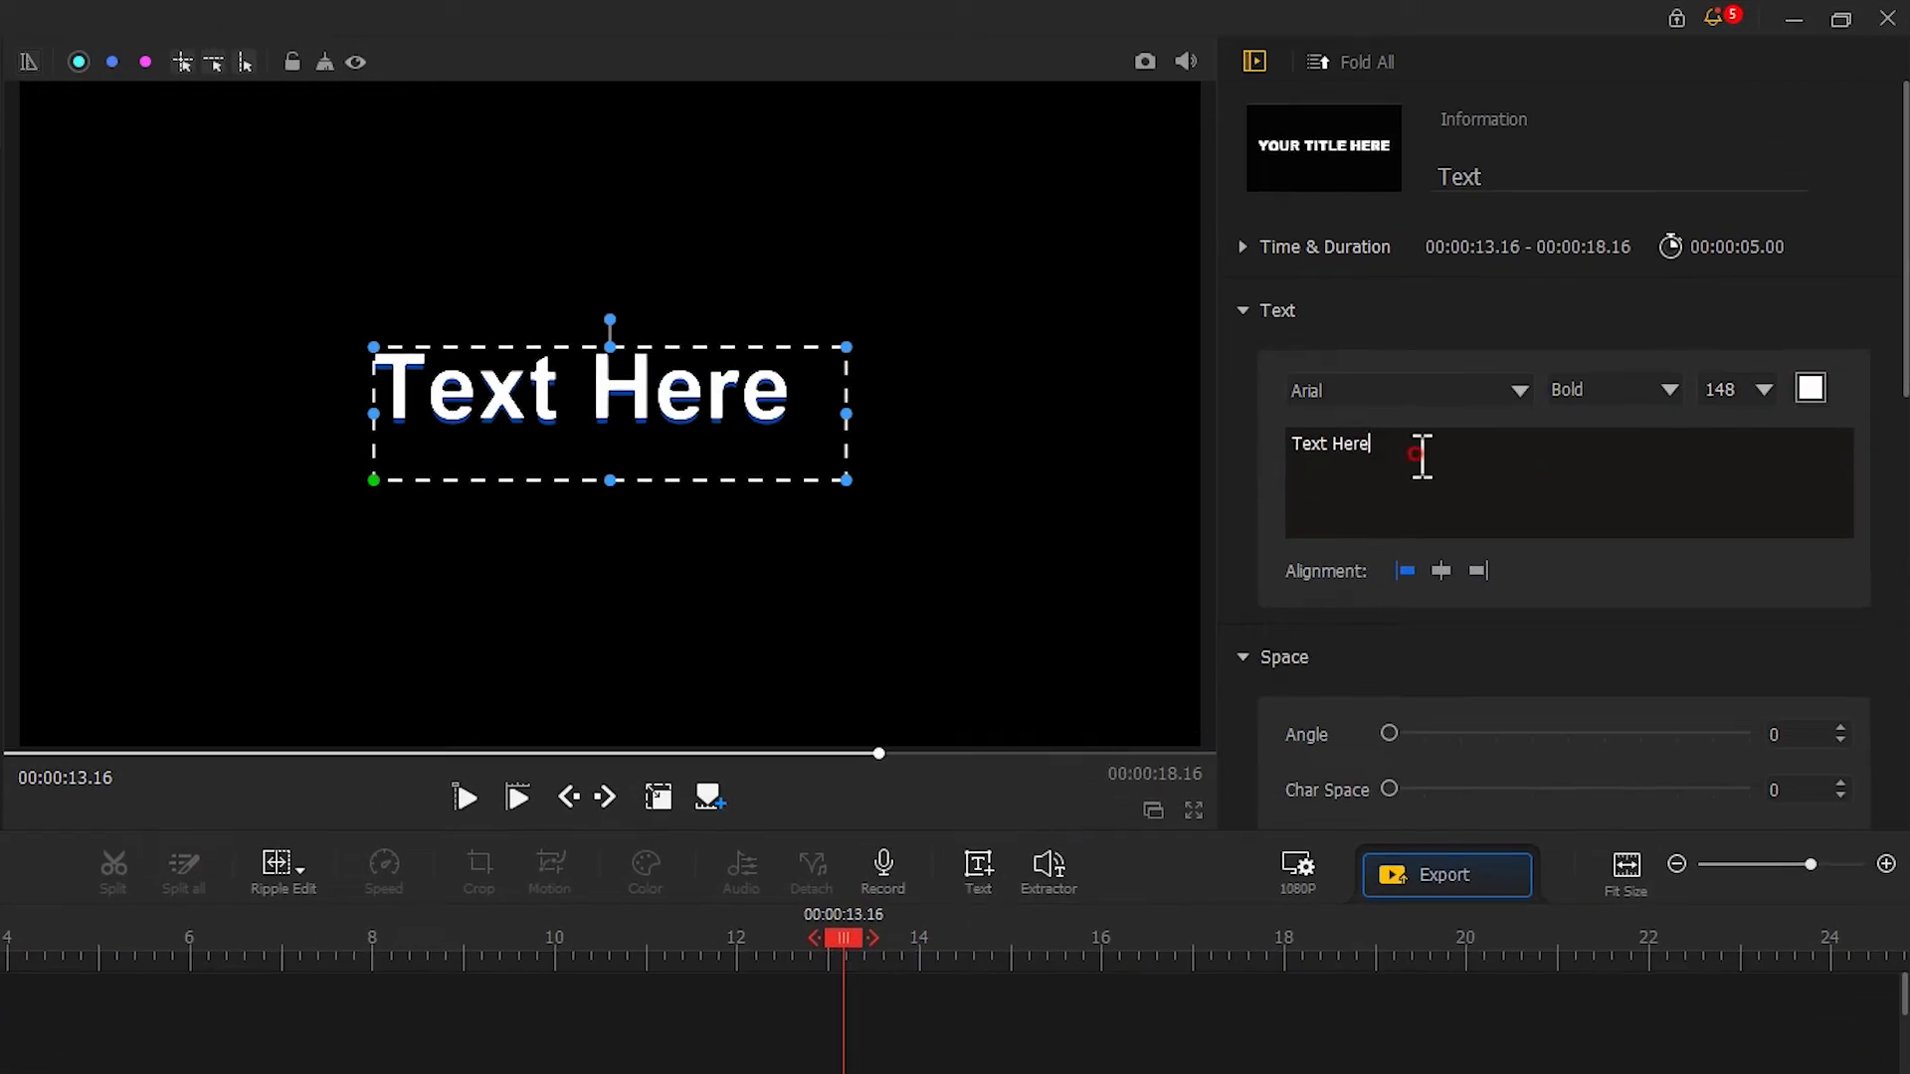
key(ctrl+a)
text(Legen)
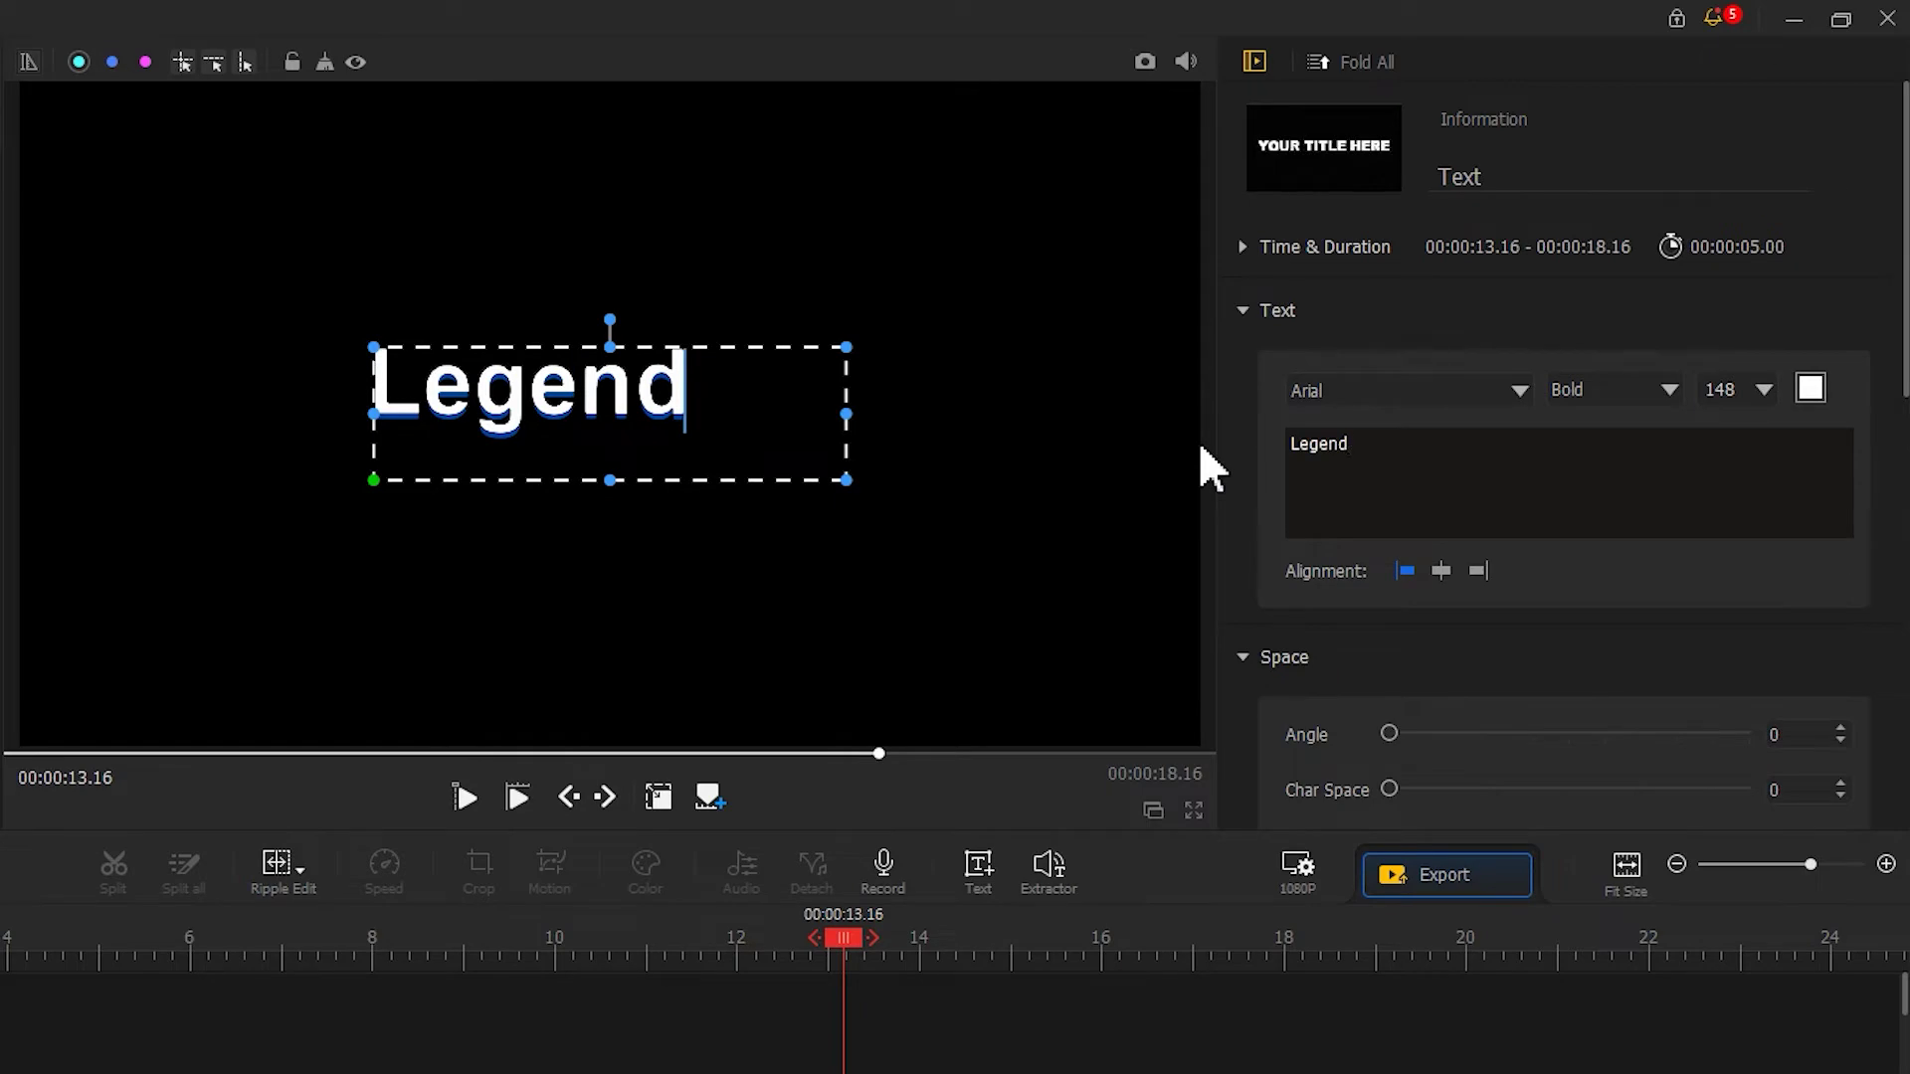
click(1520, 389)
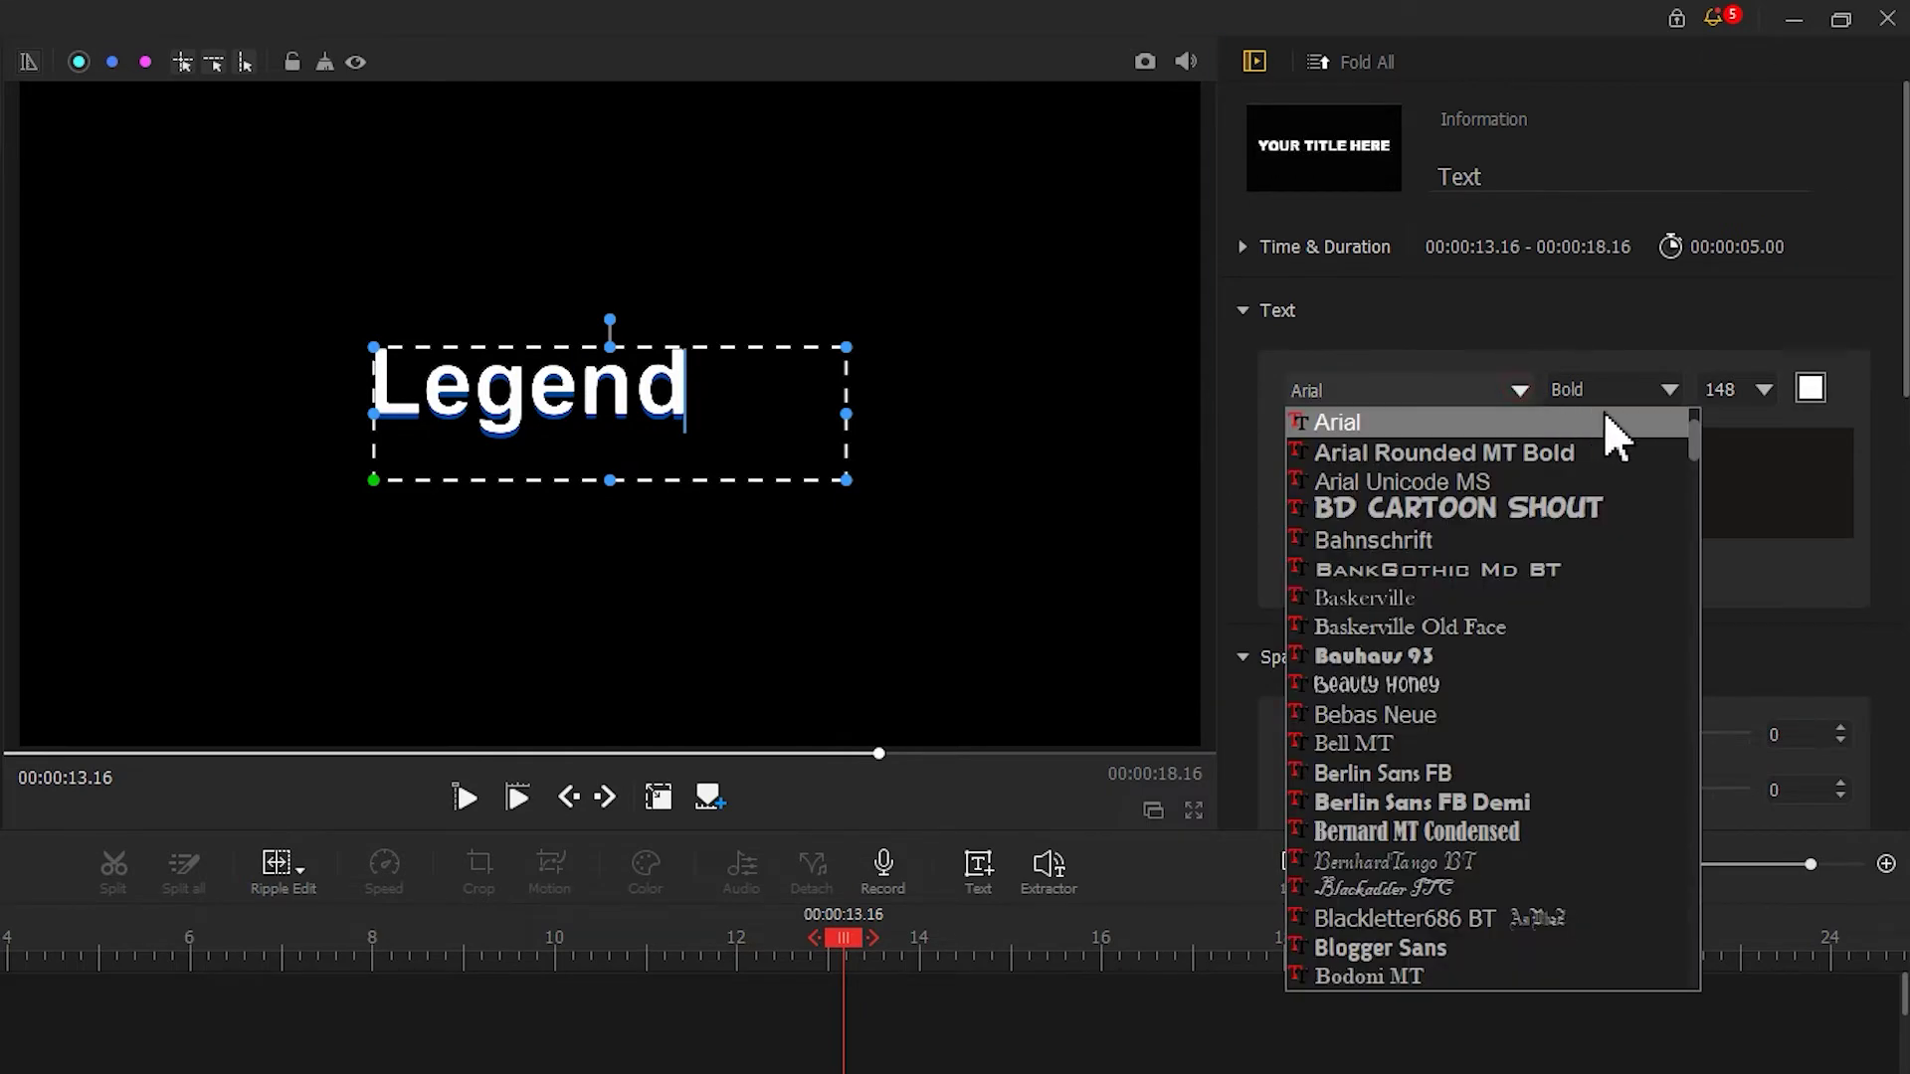
drag(1693, 467, 1704, 945)
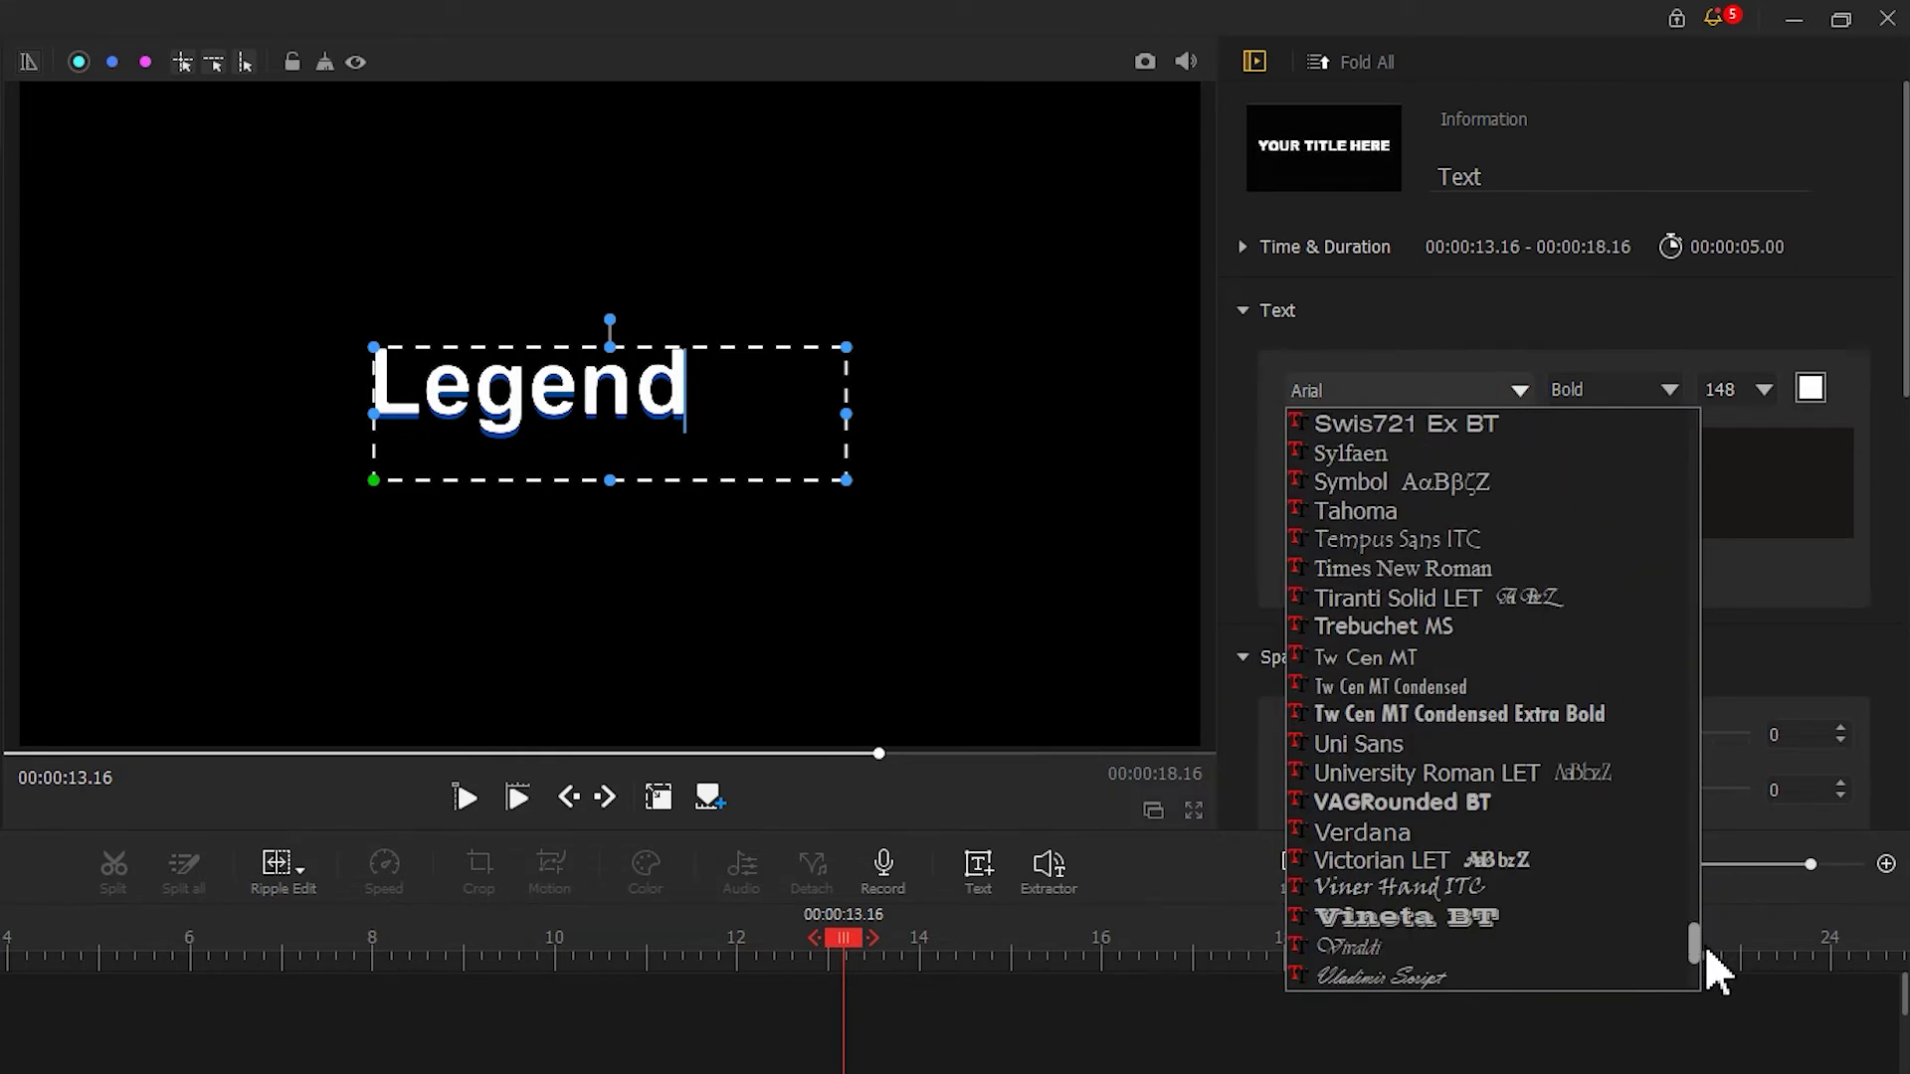
click(1442, 511)
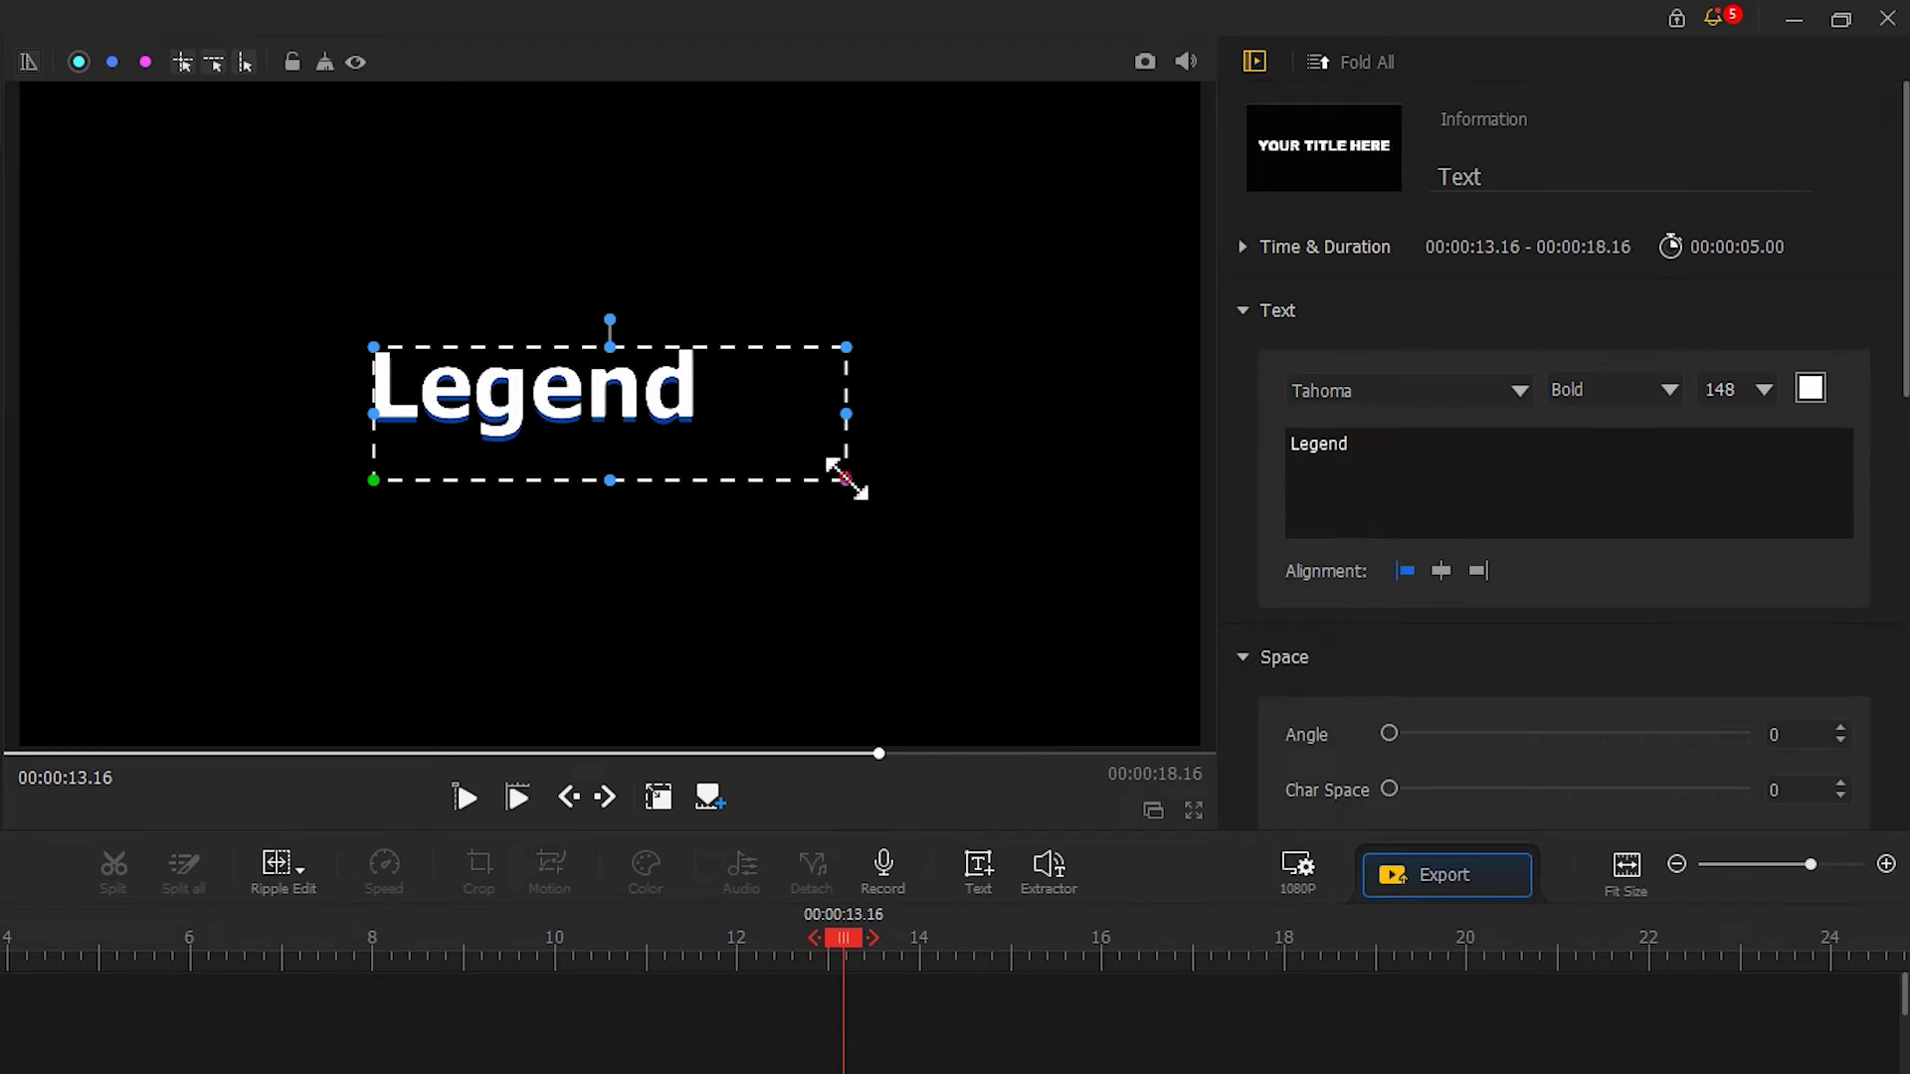
Double the title's size, set shadow offset to 0, and snapshot it as 202207-14-0_1.png into the library.
drag(846, 480, 1274, 759)
drag(1112, 557, 1044, 522)
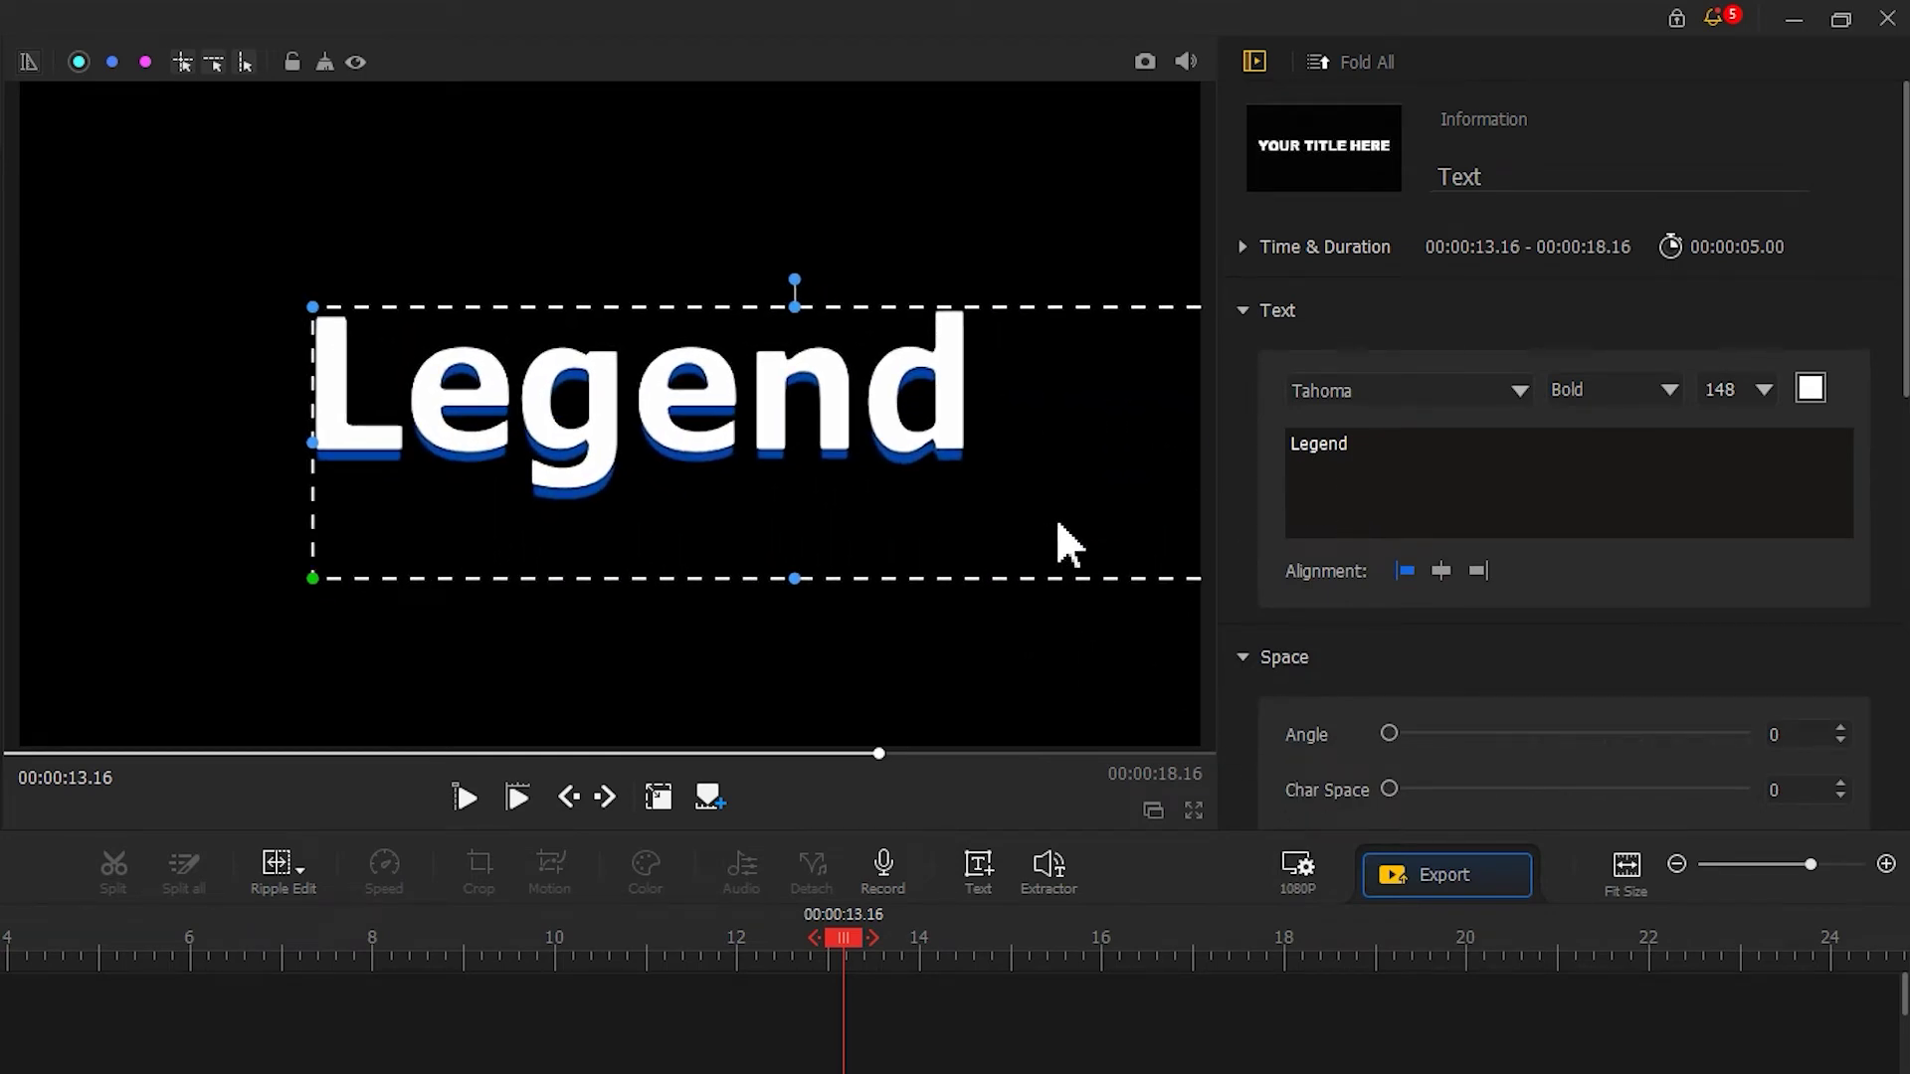
scroll(1562, 448, down, 10)
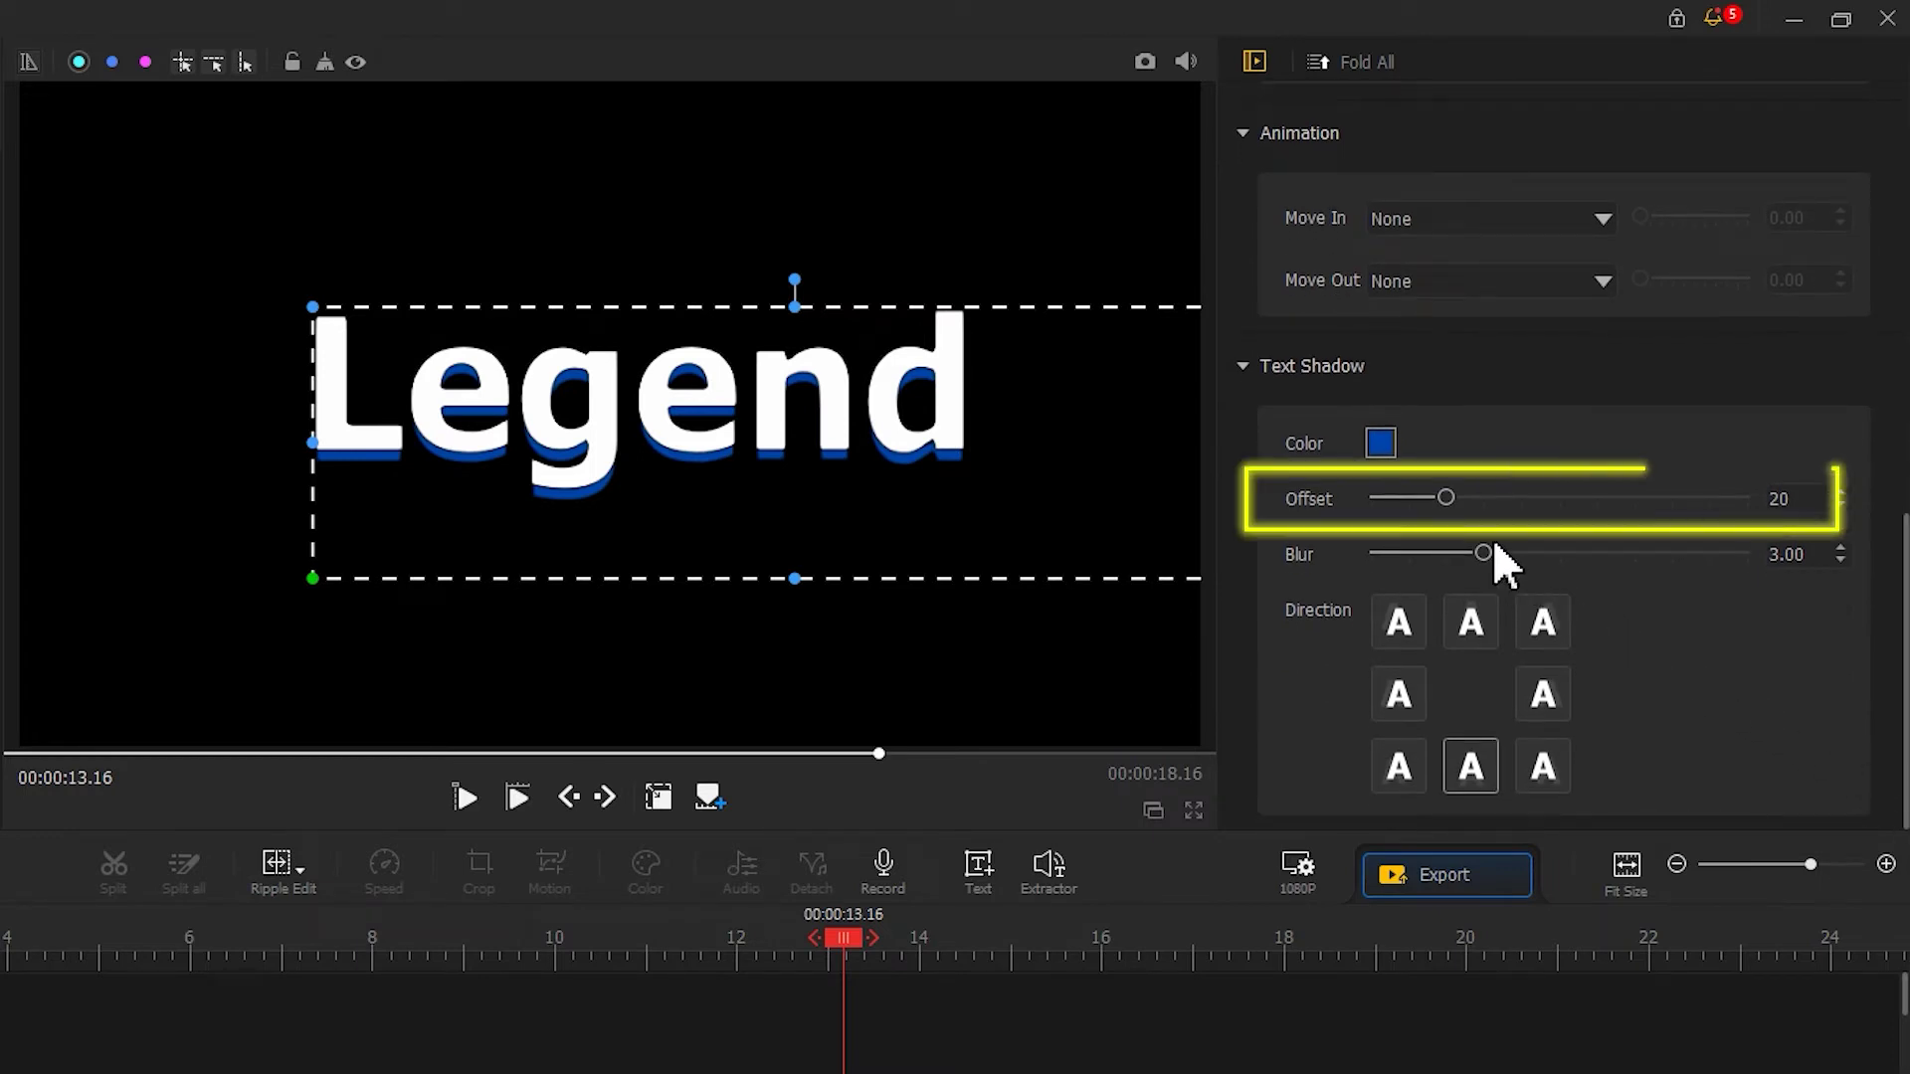
drag(1446, 497, 1338, 500)
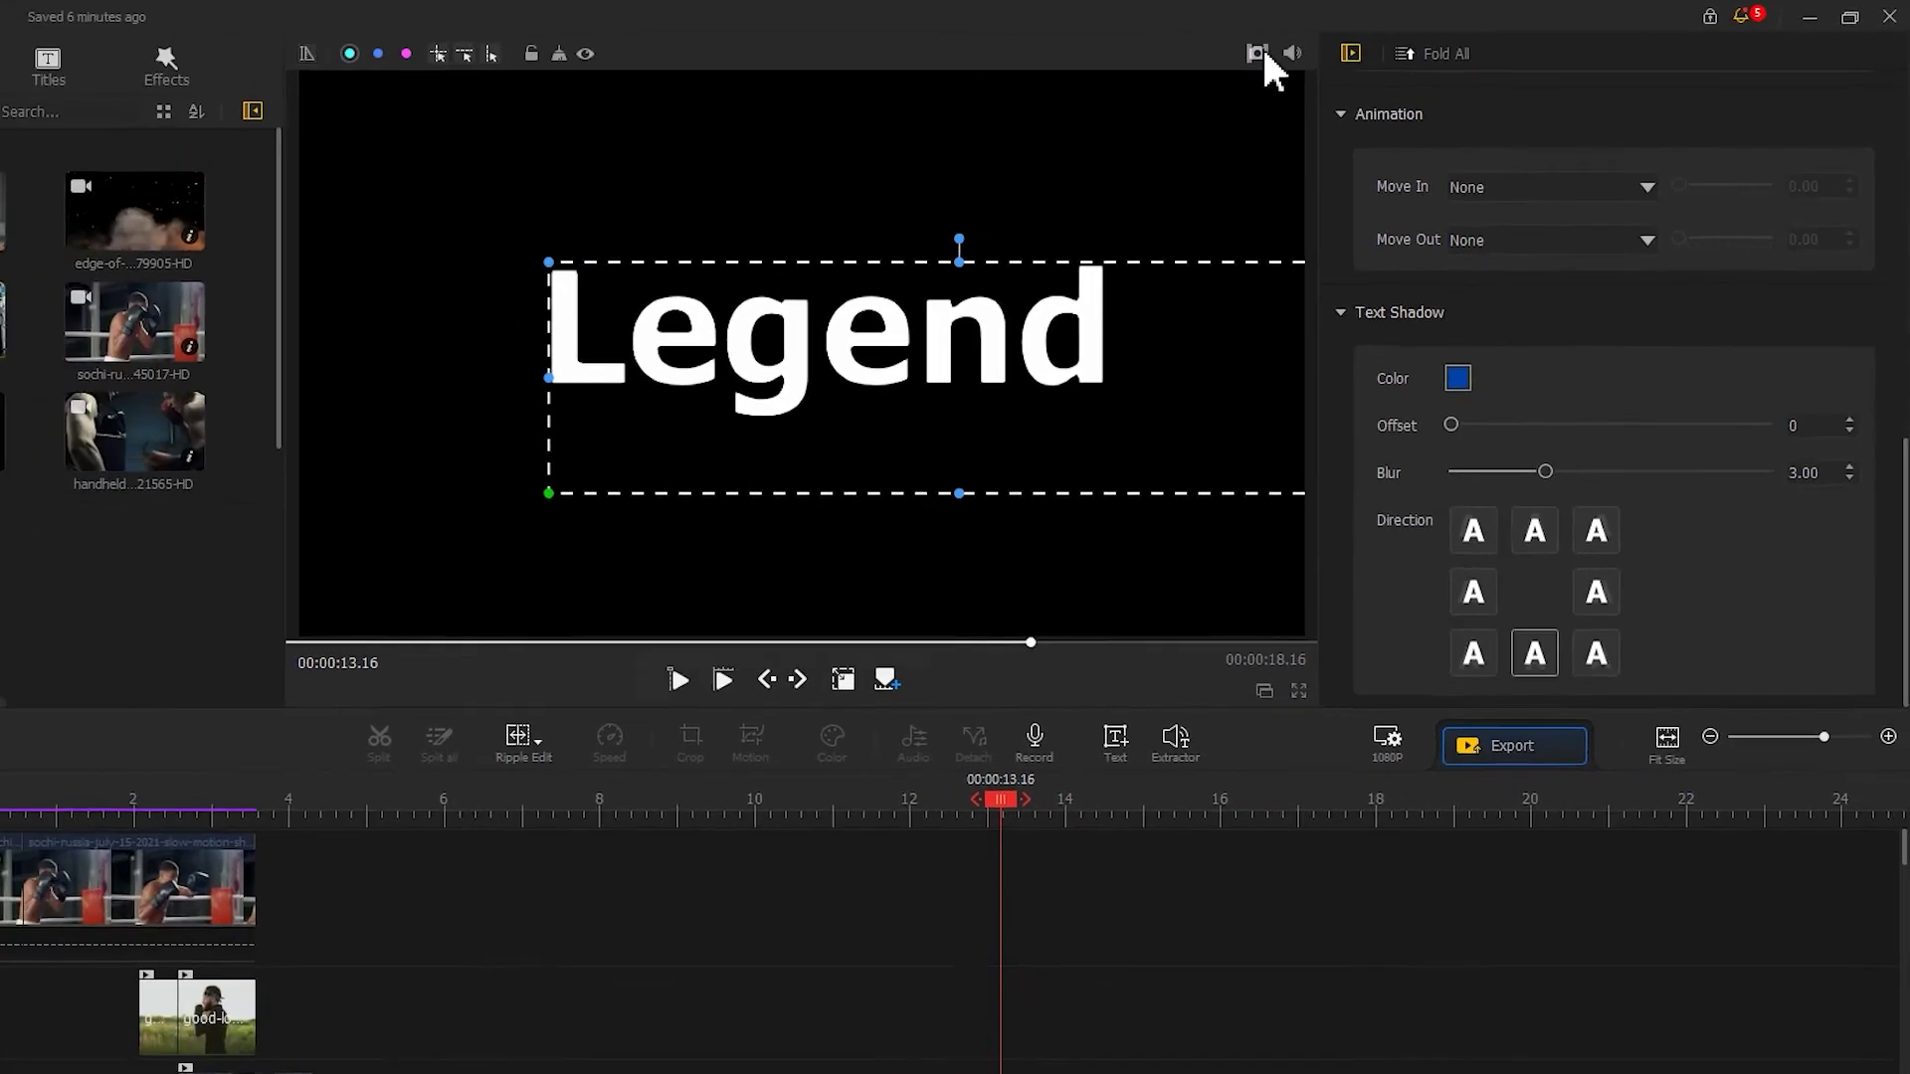
click(1146, 62)
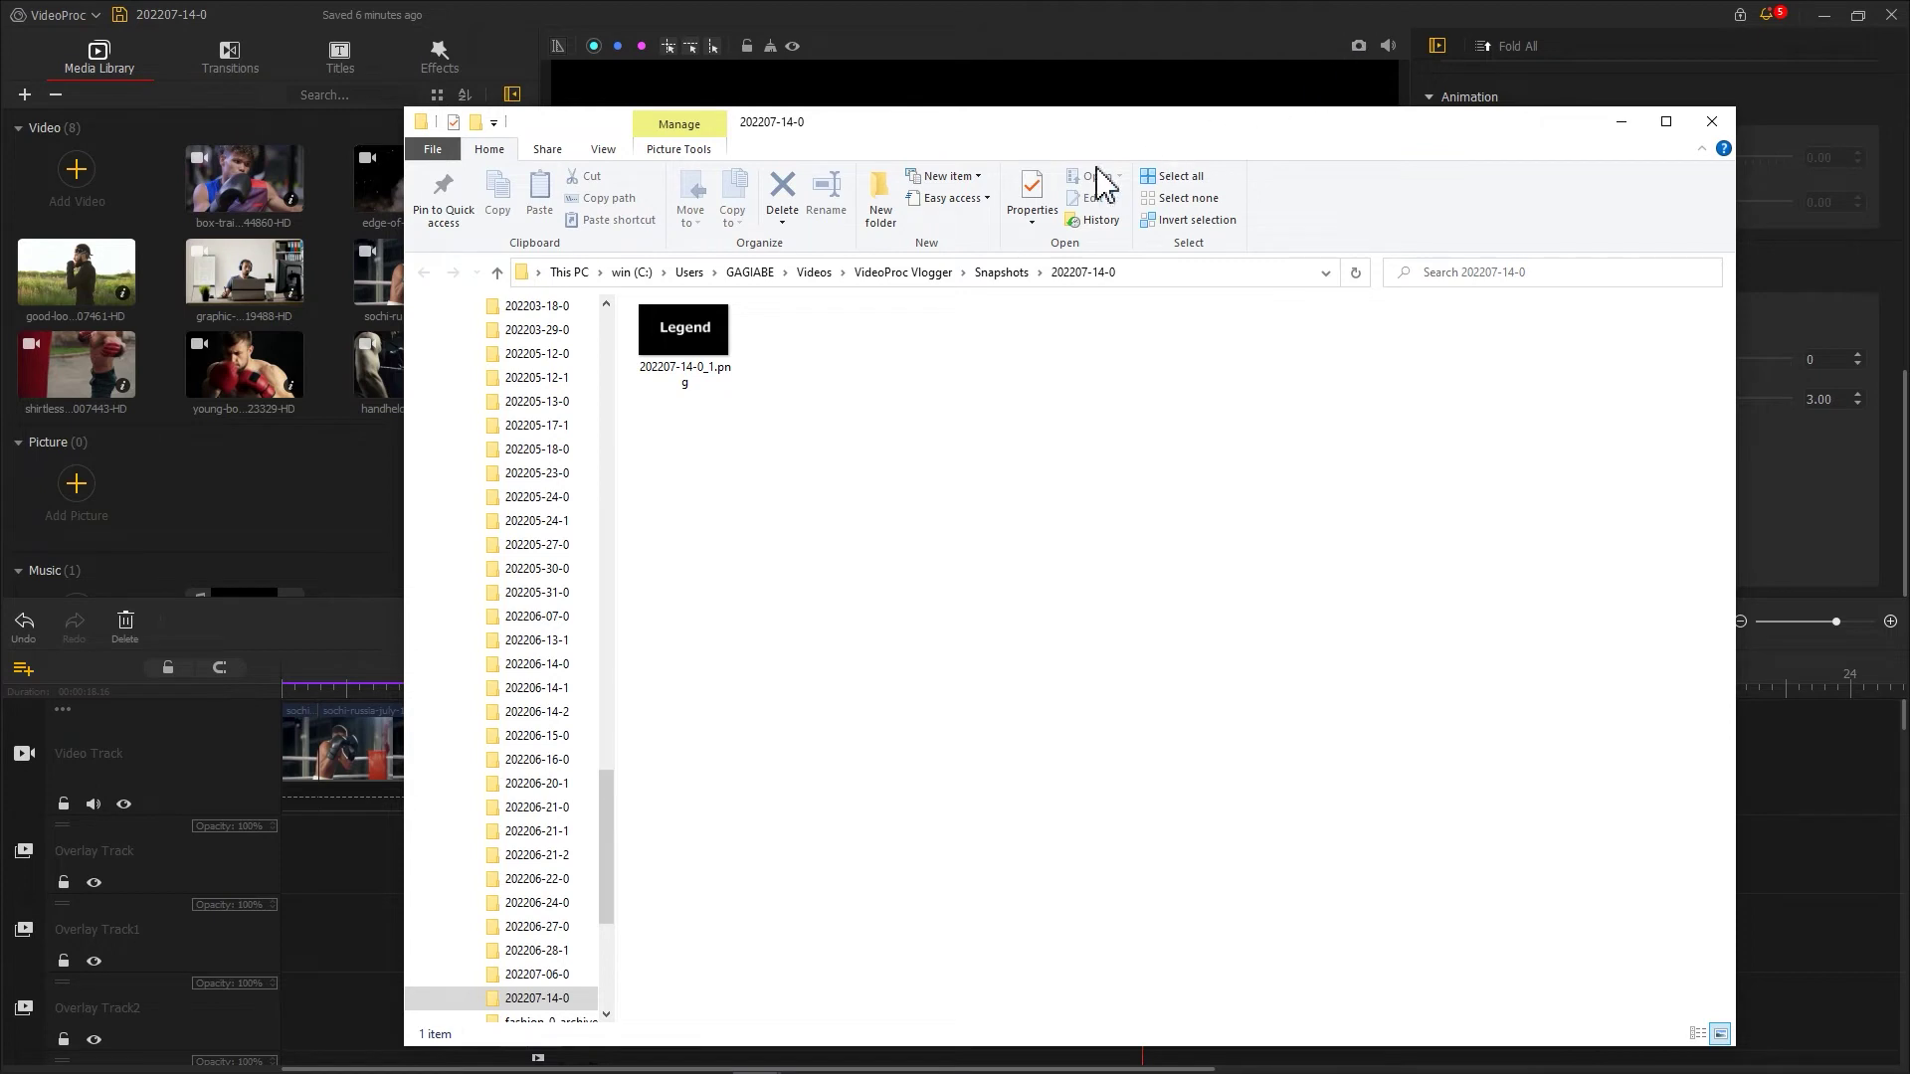
drag(733, 343, 358, 360)
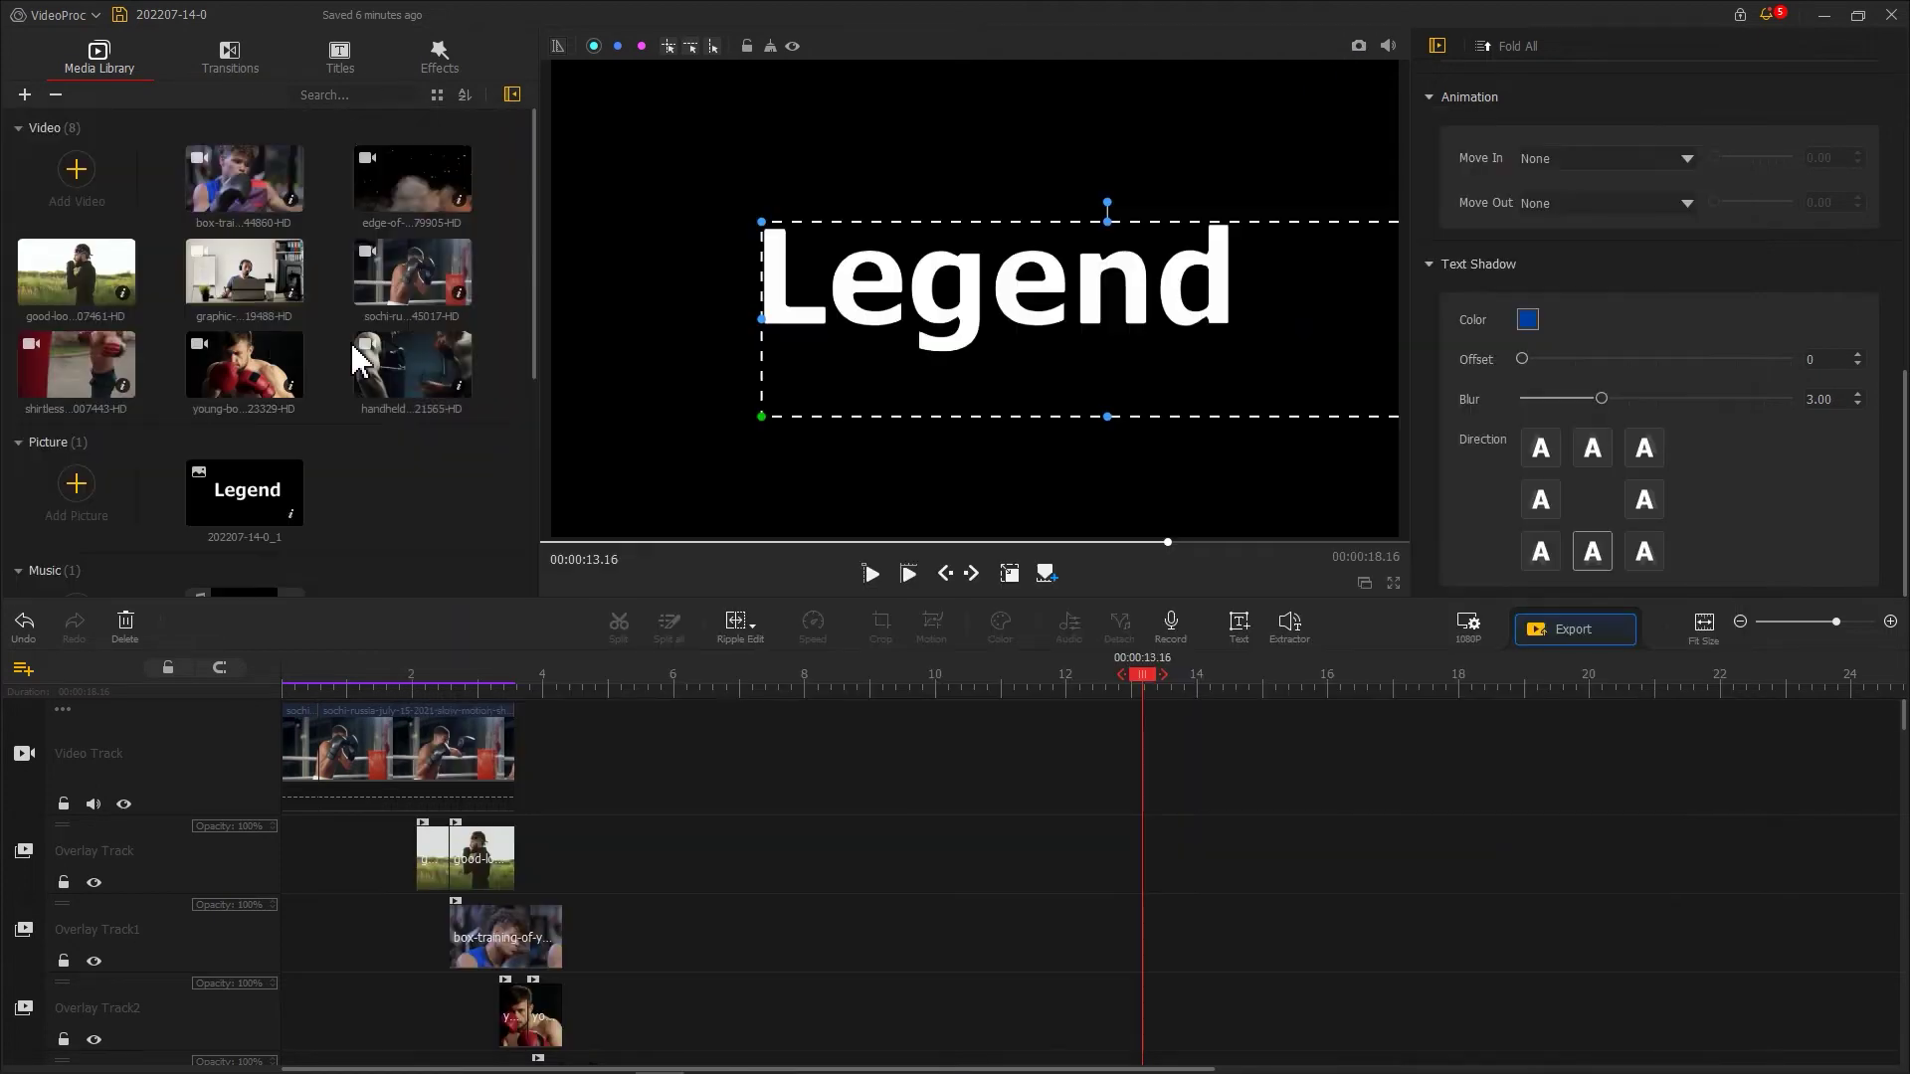
Place the Legend picture on Overlay Track2 at 13 s and scale it to fill the frame.
drag(270, 489, 1153, 1019)
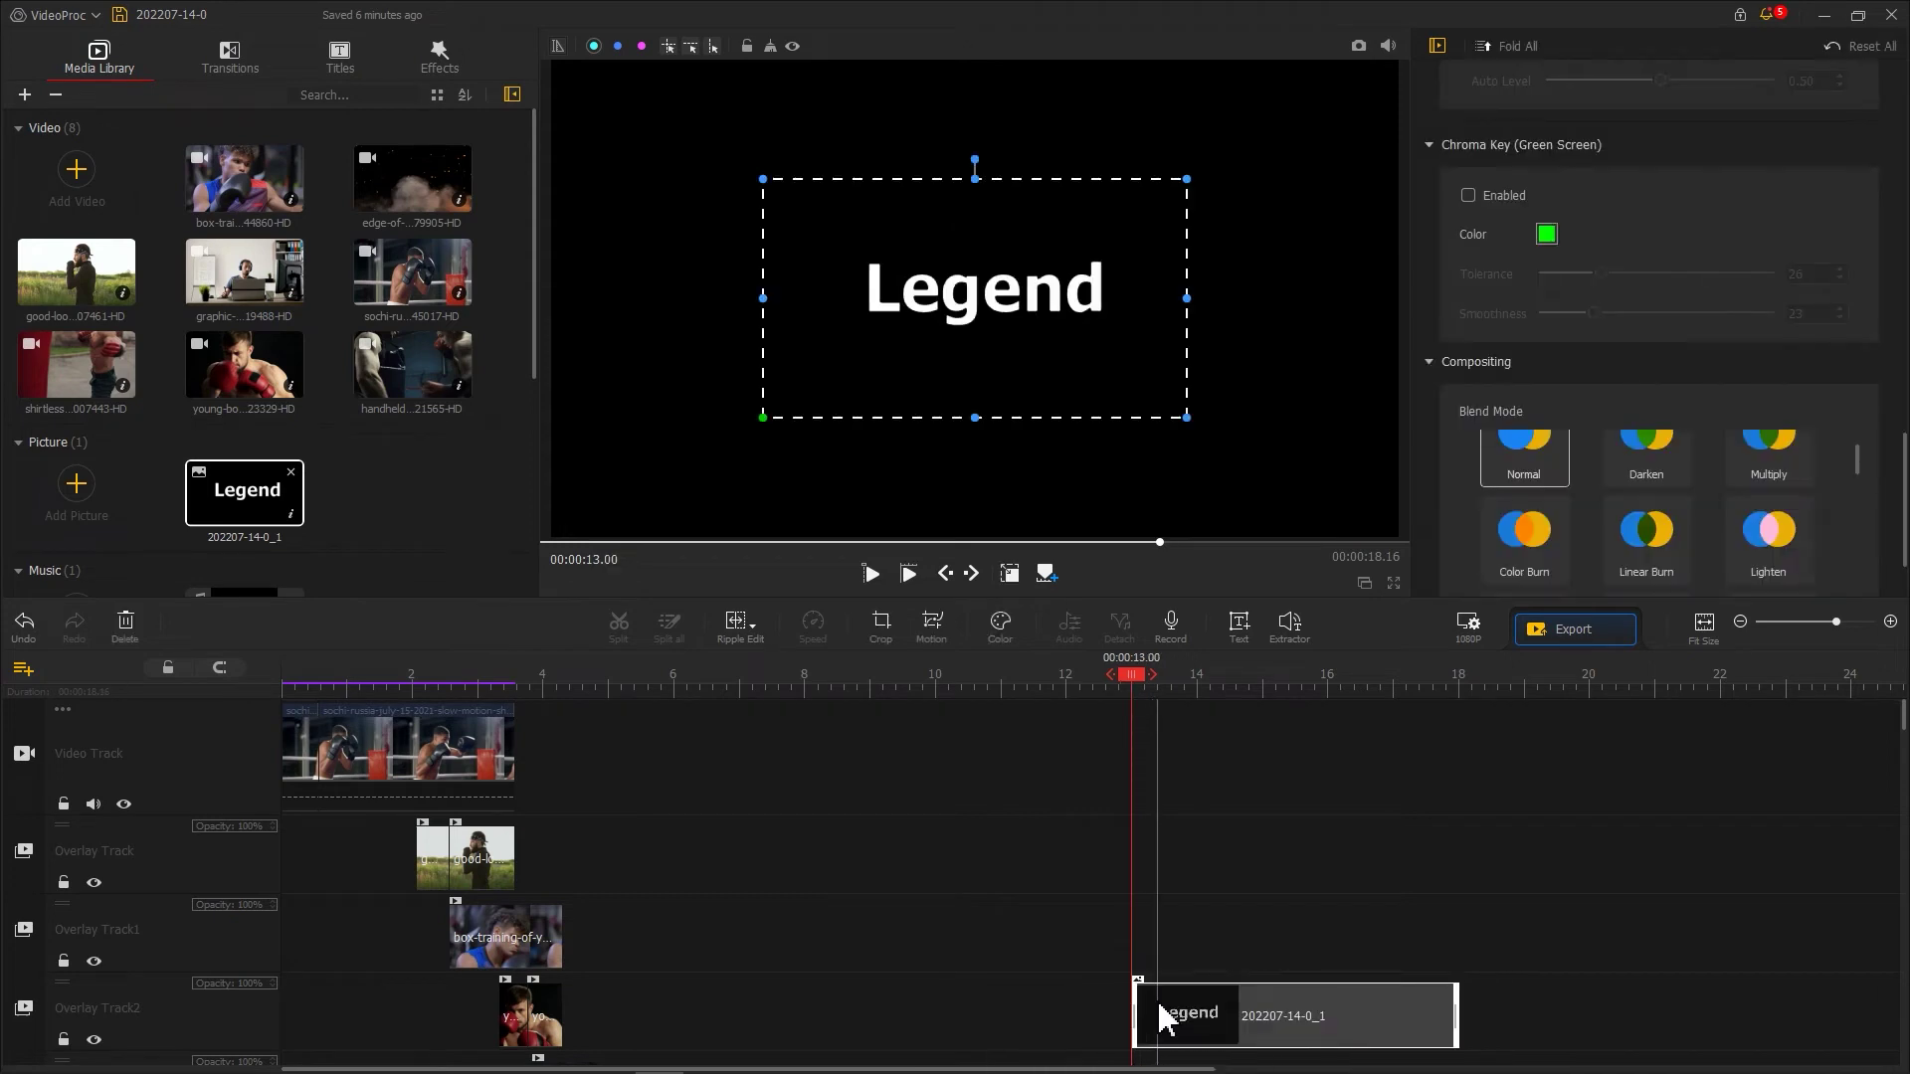
drag(763, 418, 550, 553)
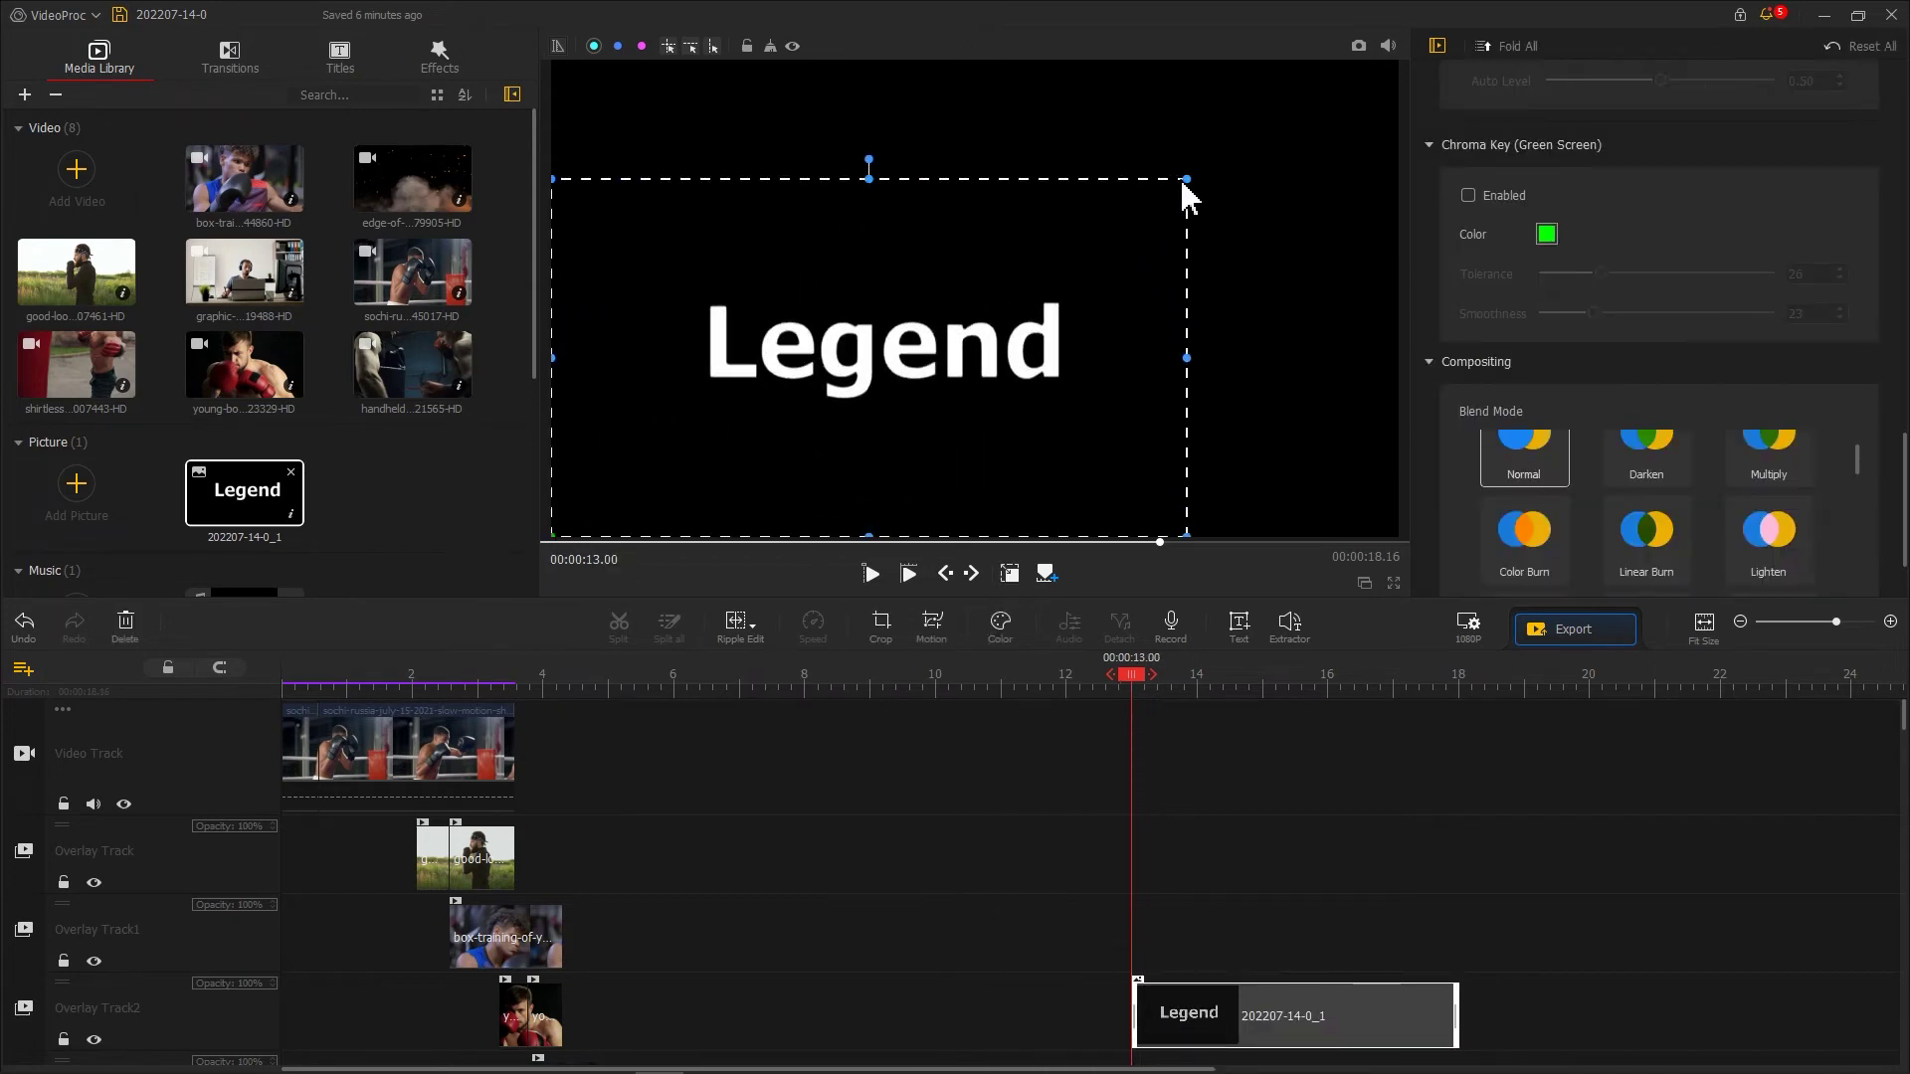
drag(1186, 180, 1396, 47)
click(931, 624)
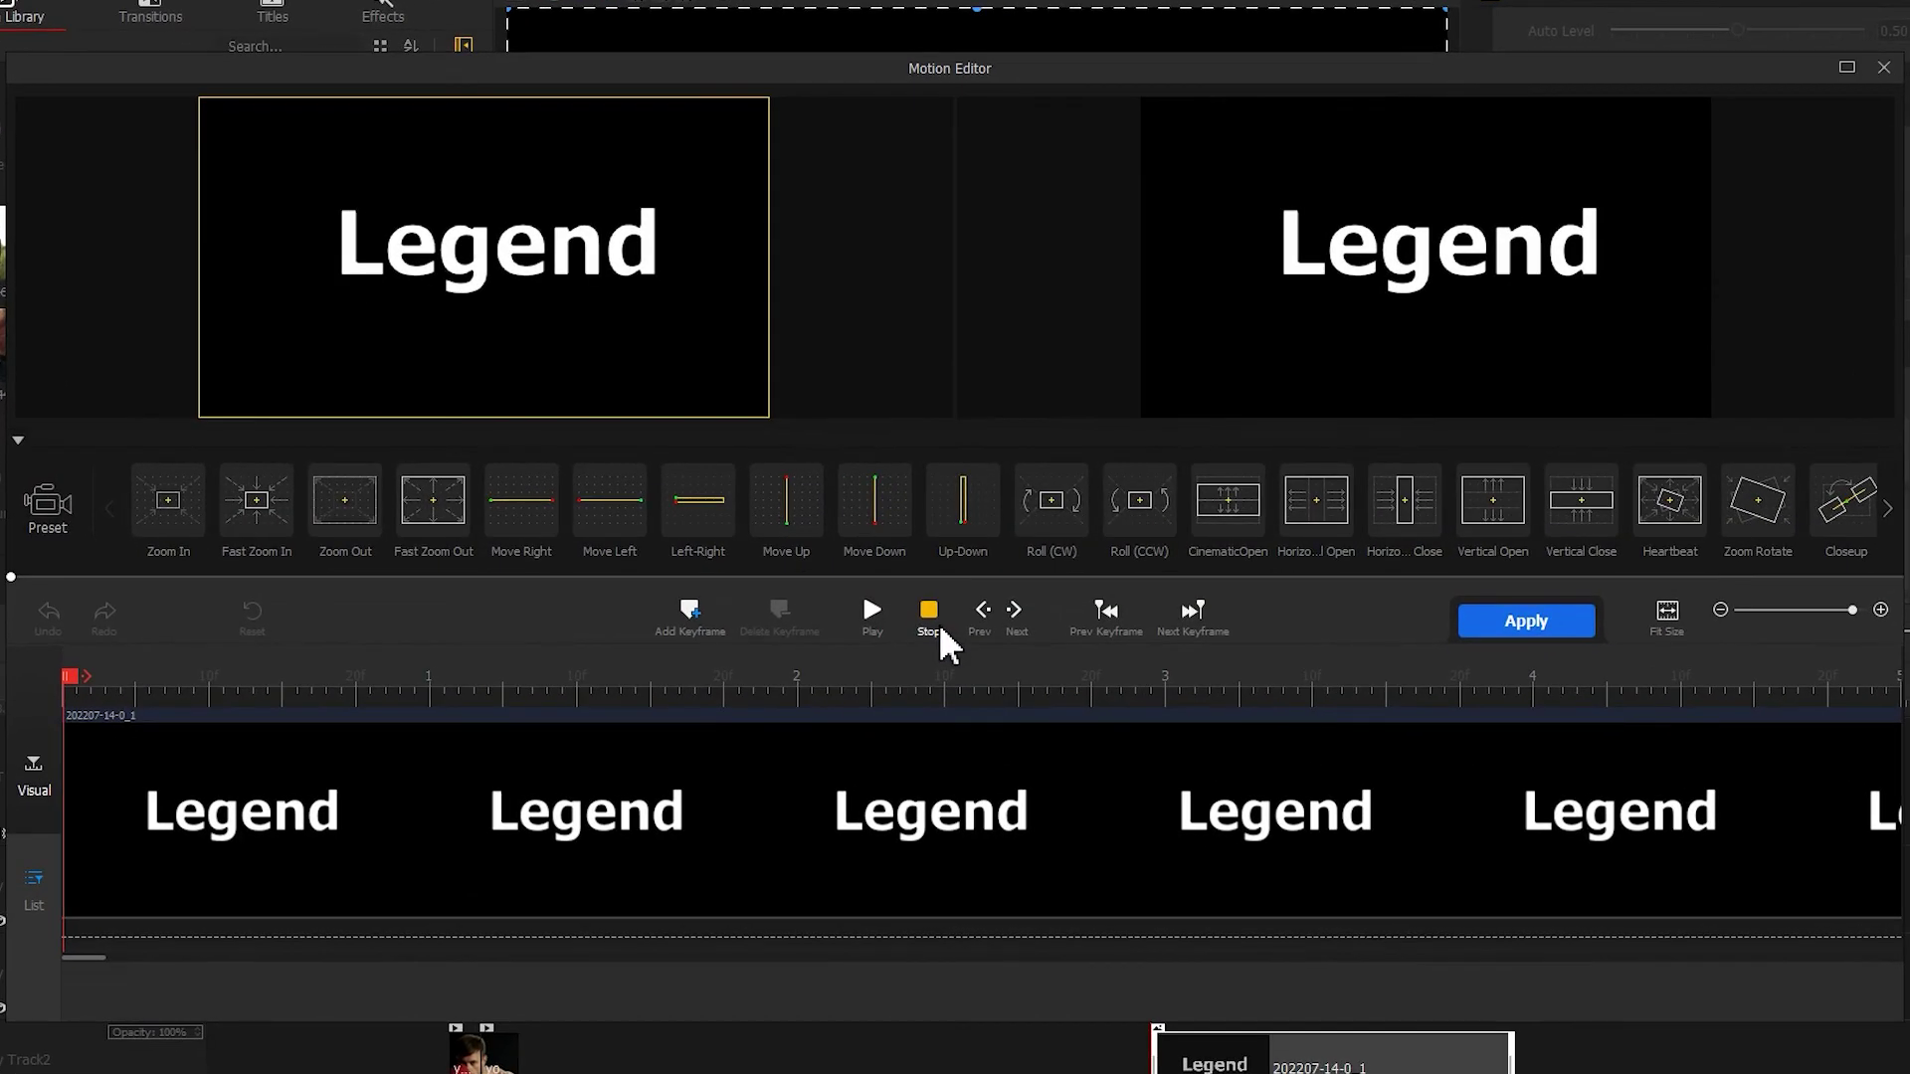
Add a starting keyframe with the view shrunk to a tiny area over the word.
click(690, 617)
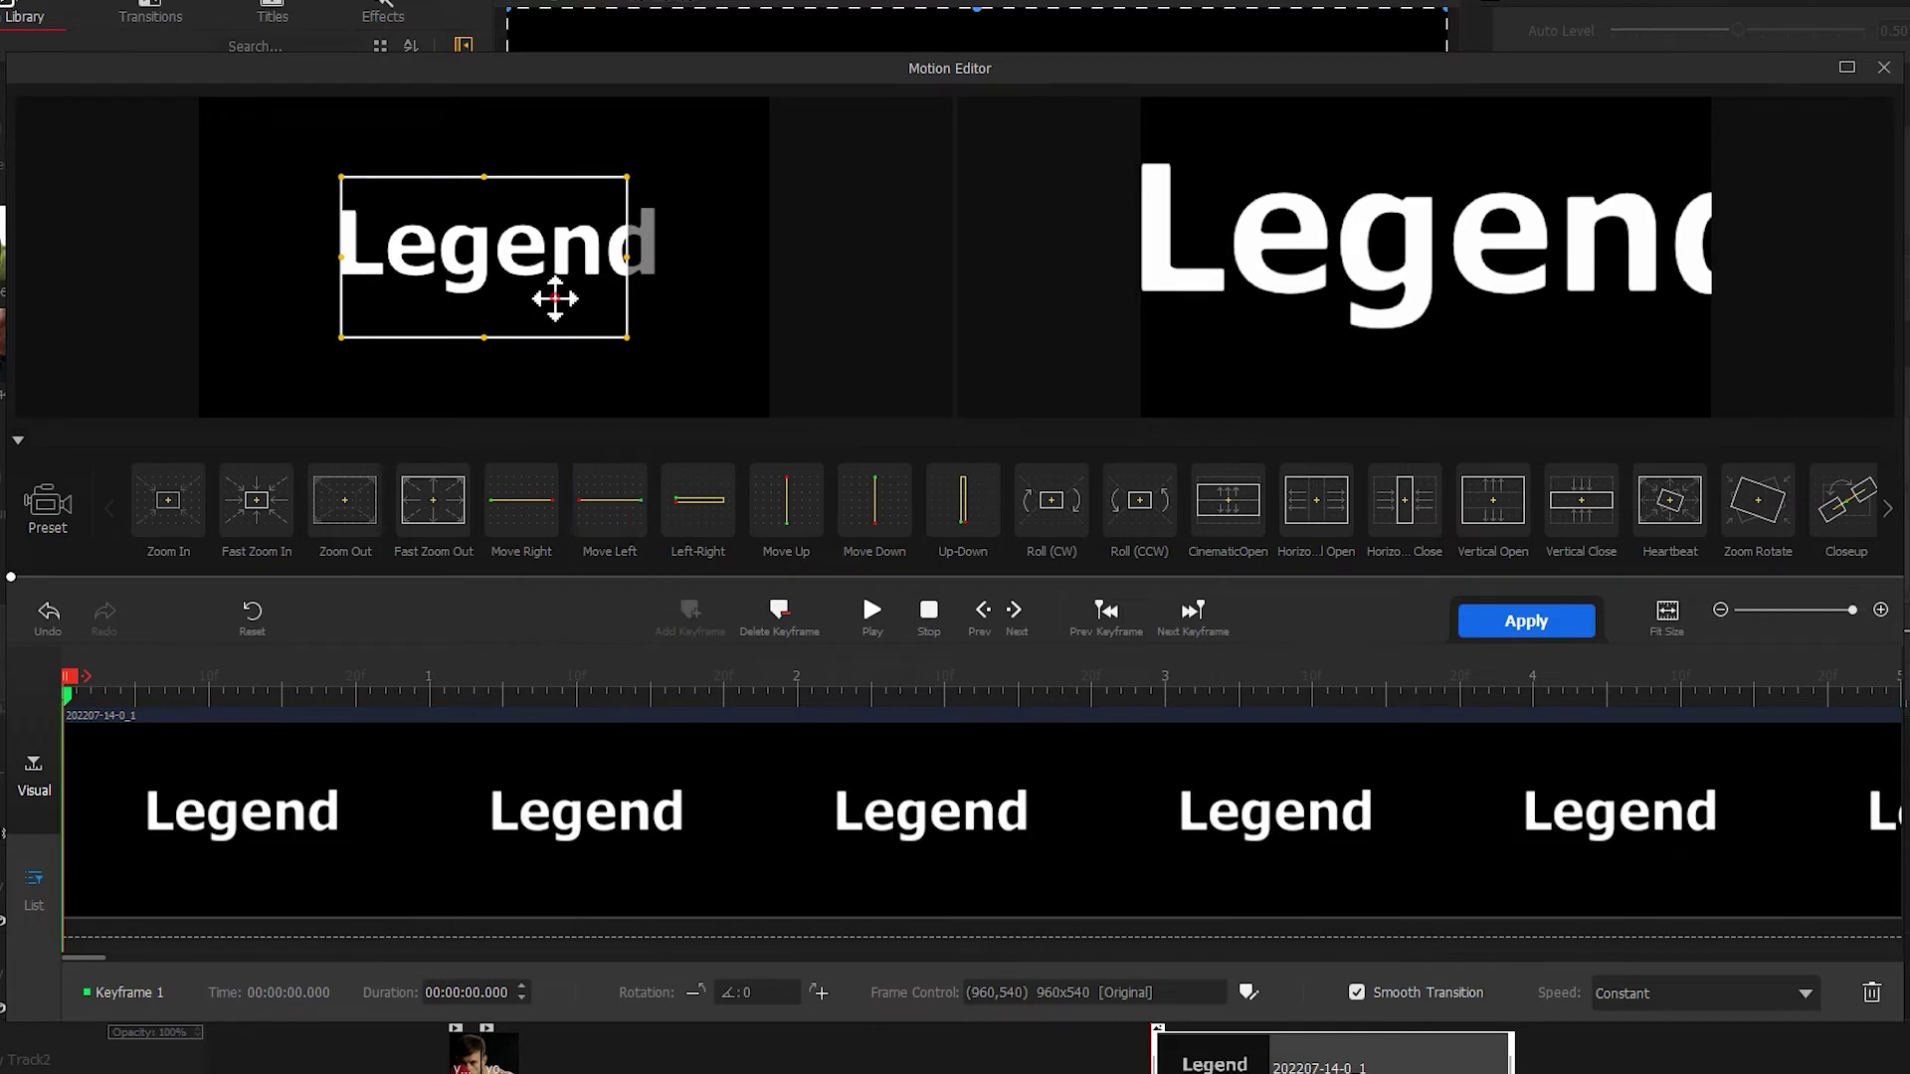
drag(554, 299, 426, 366)
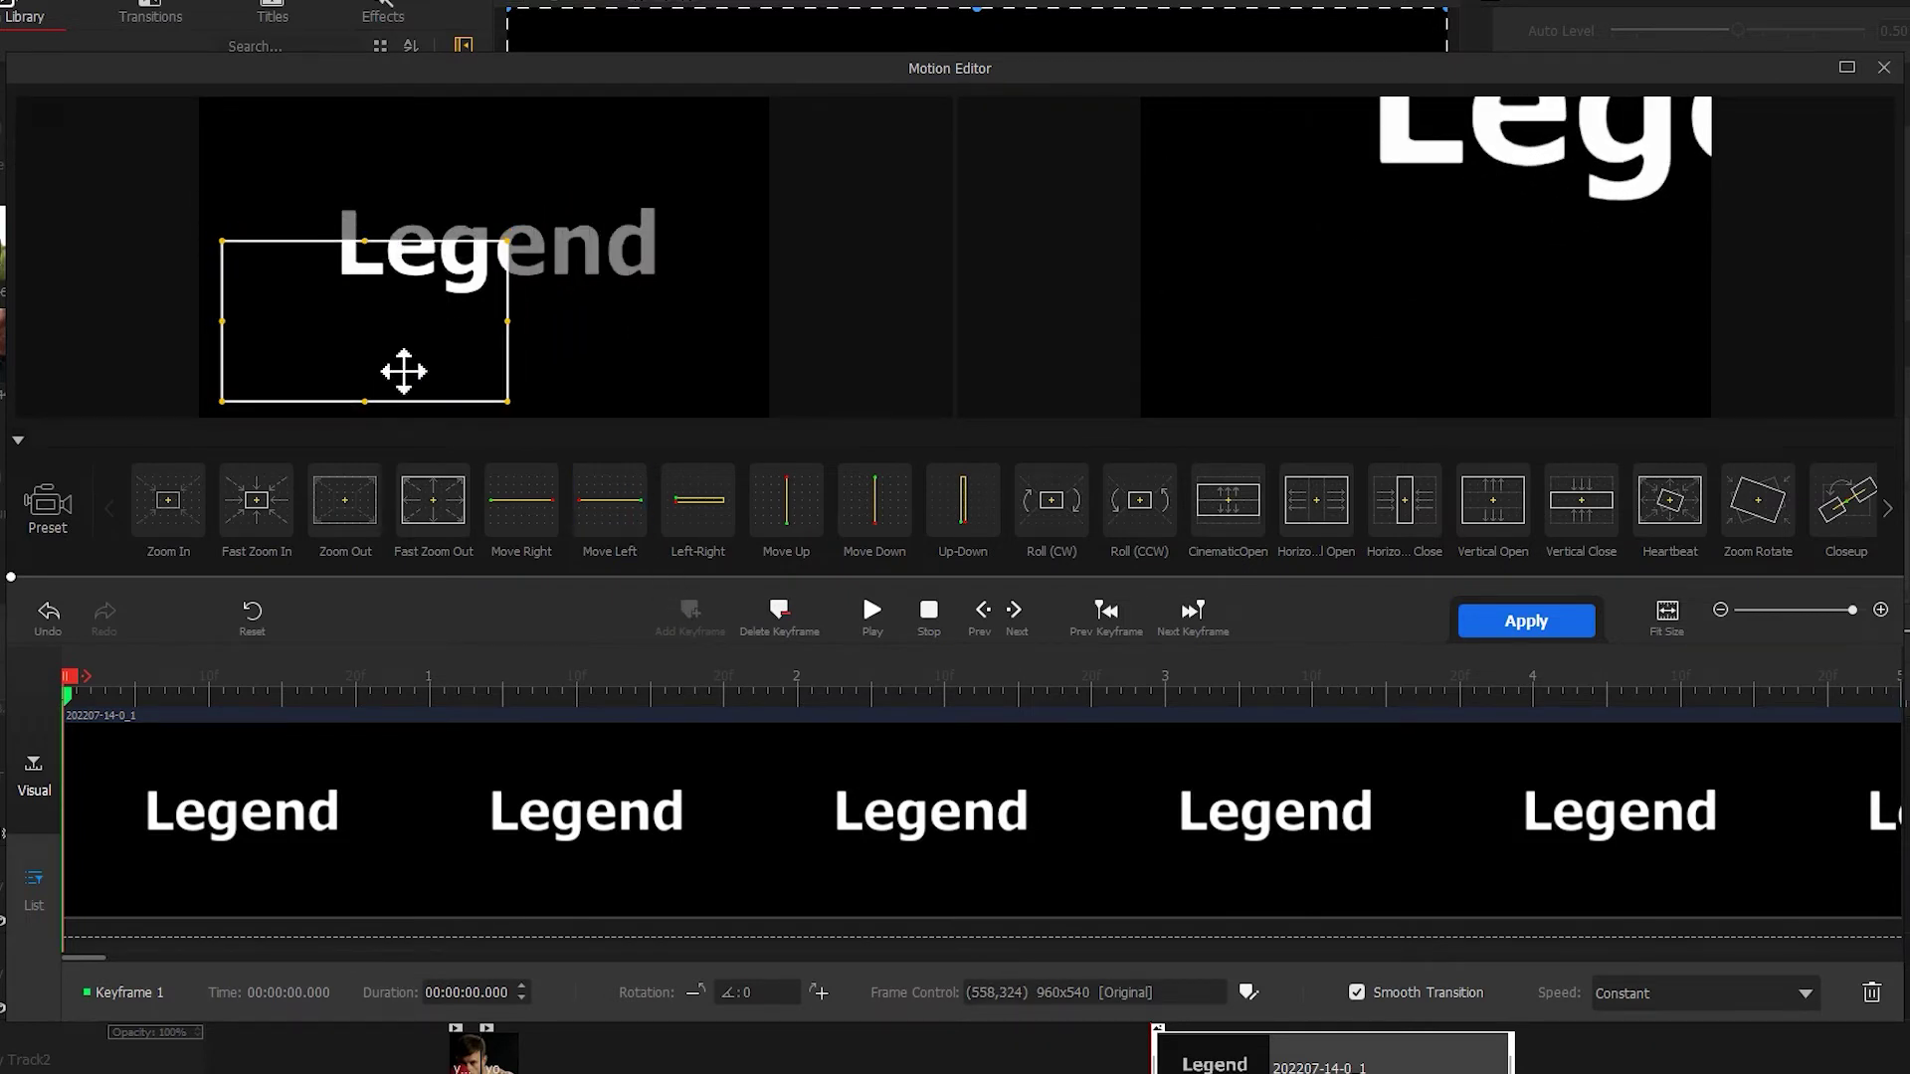
drag(223, 402, 525, 253)
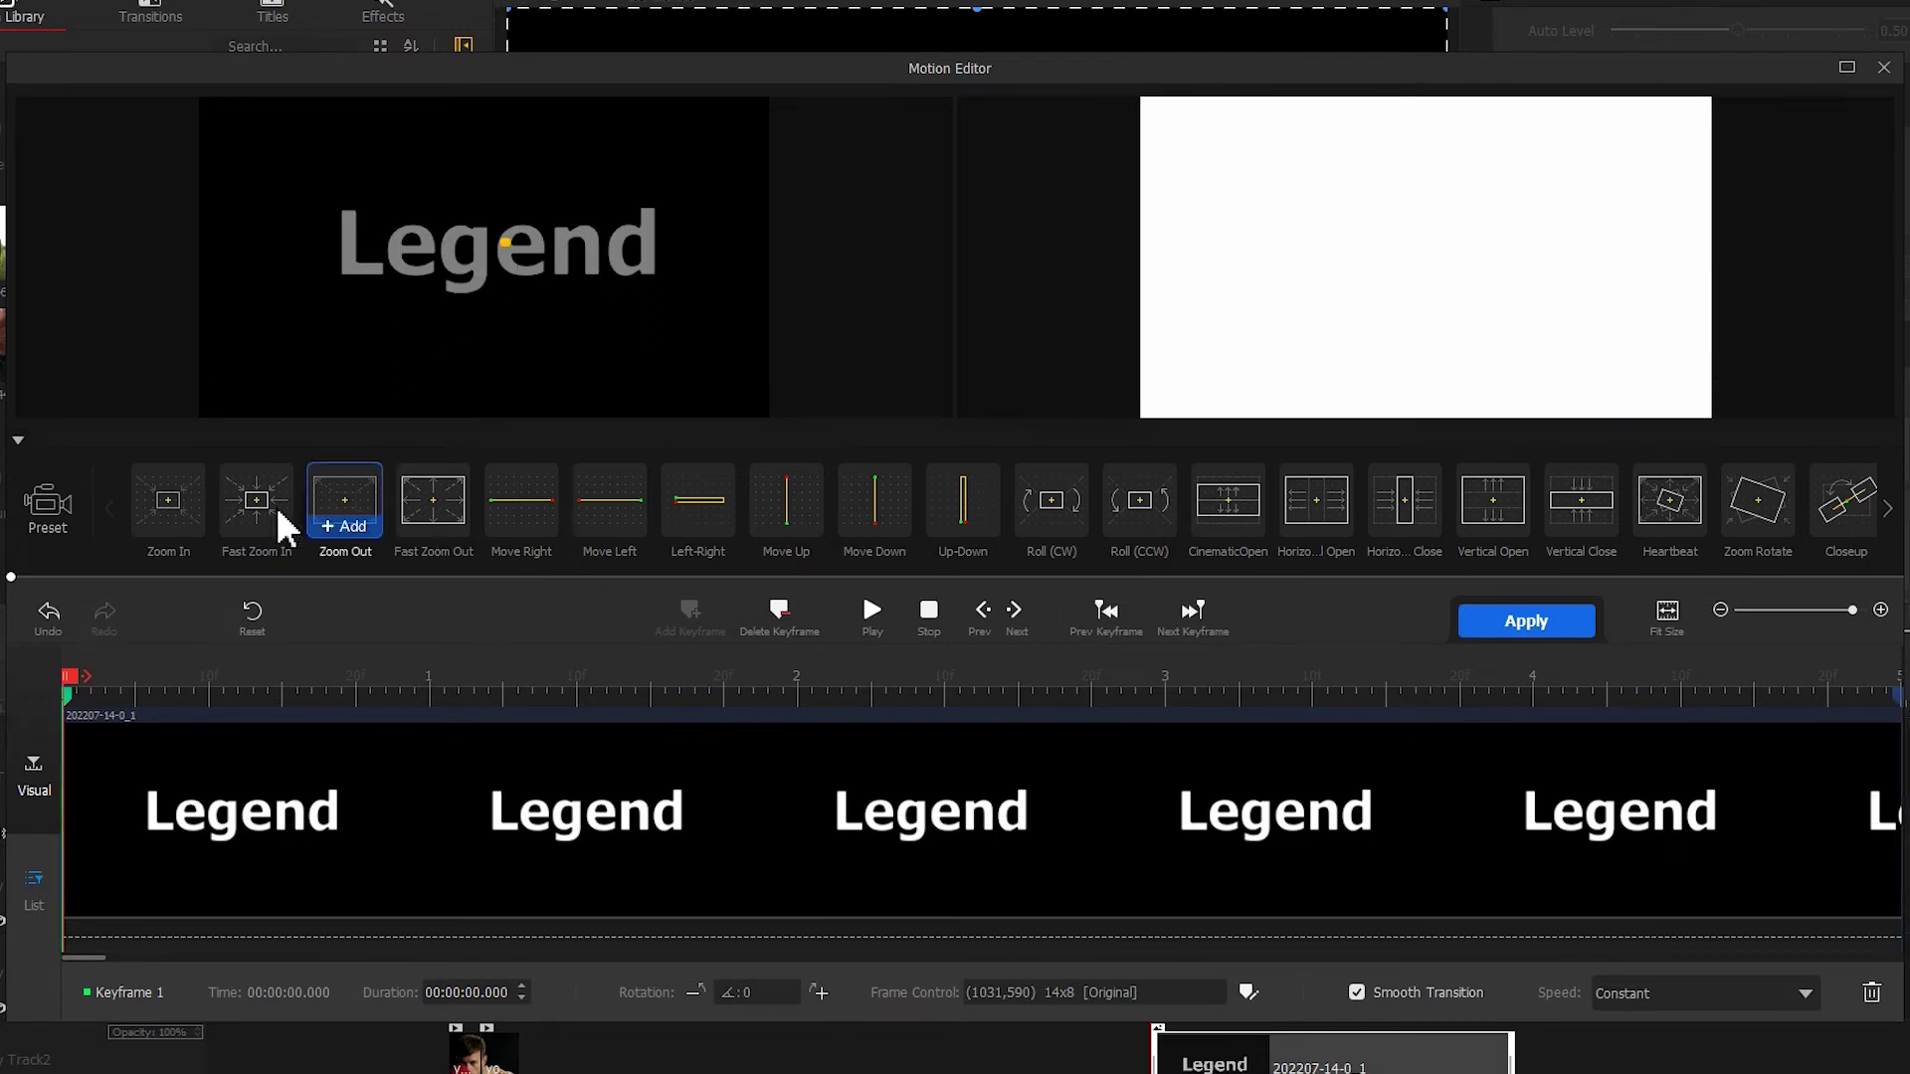
Add a keyframe at 3.24 s expanded to the full 1920x1080 frame and apply the zoom.
drag(68, 682, 1246, 648)
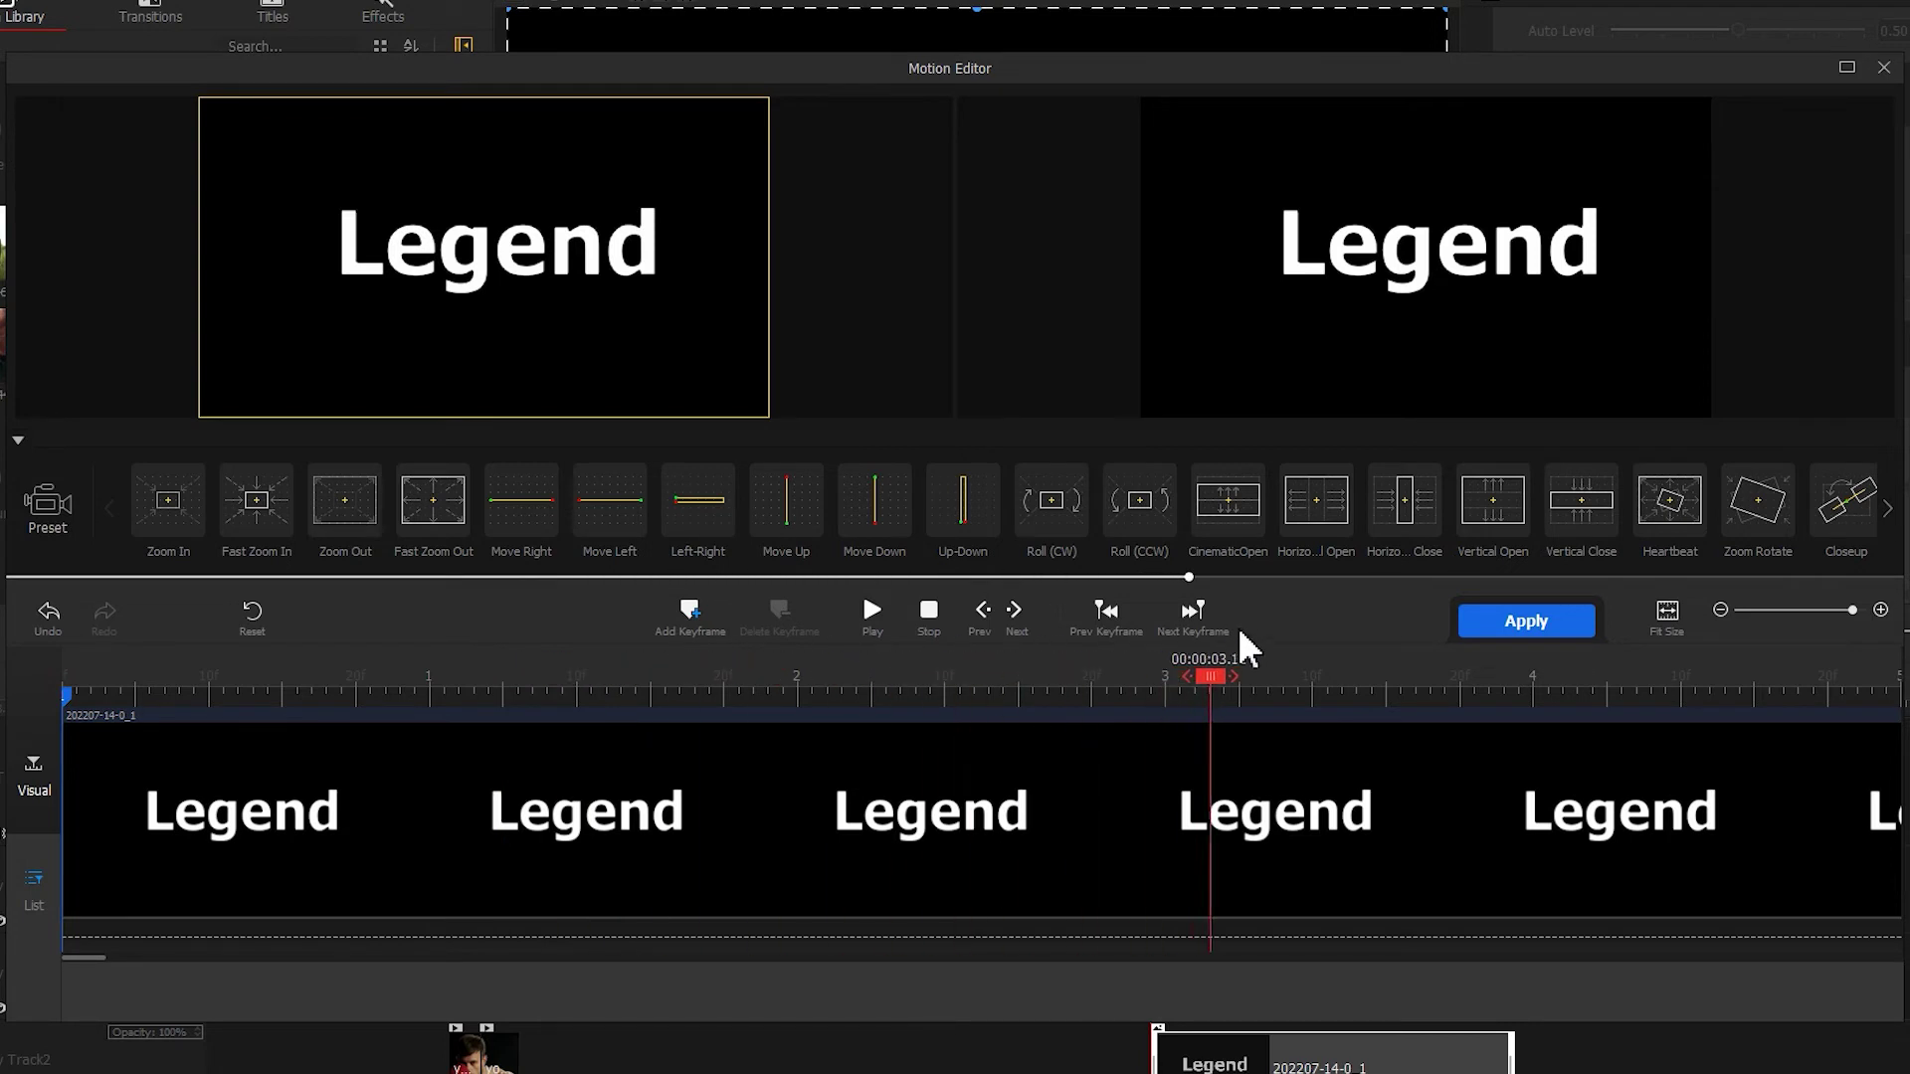
click(686, 614)
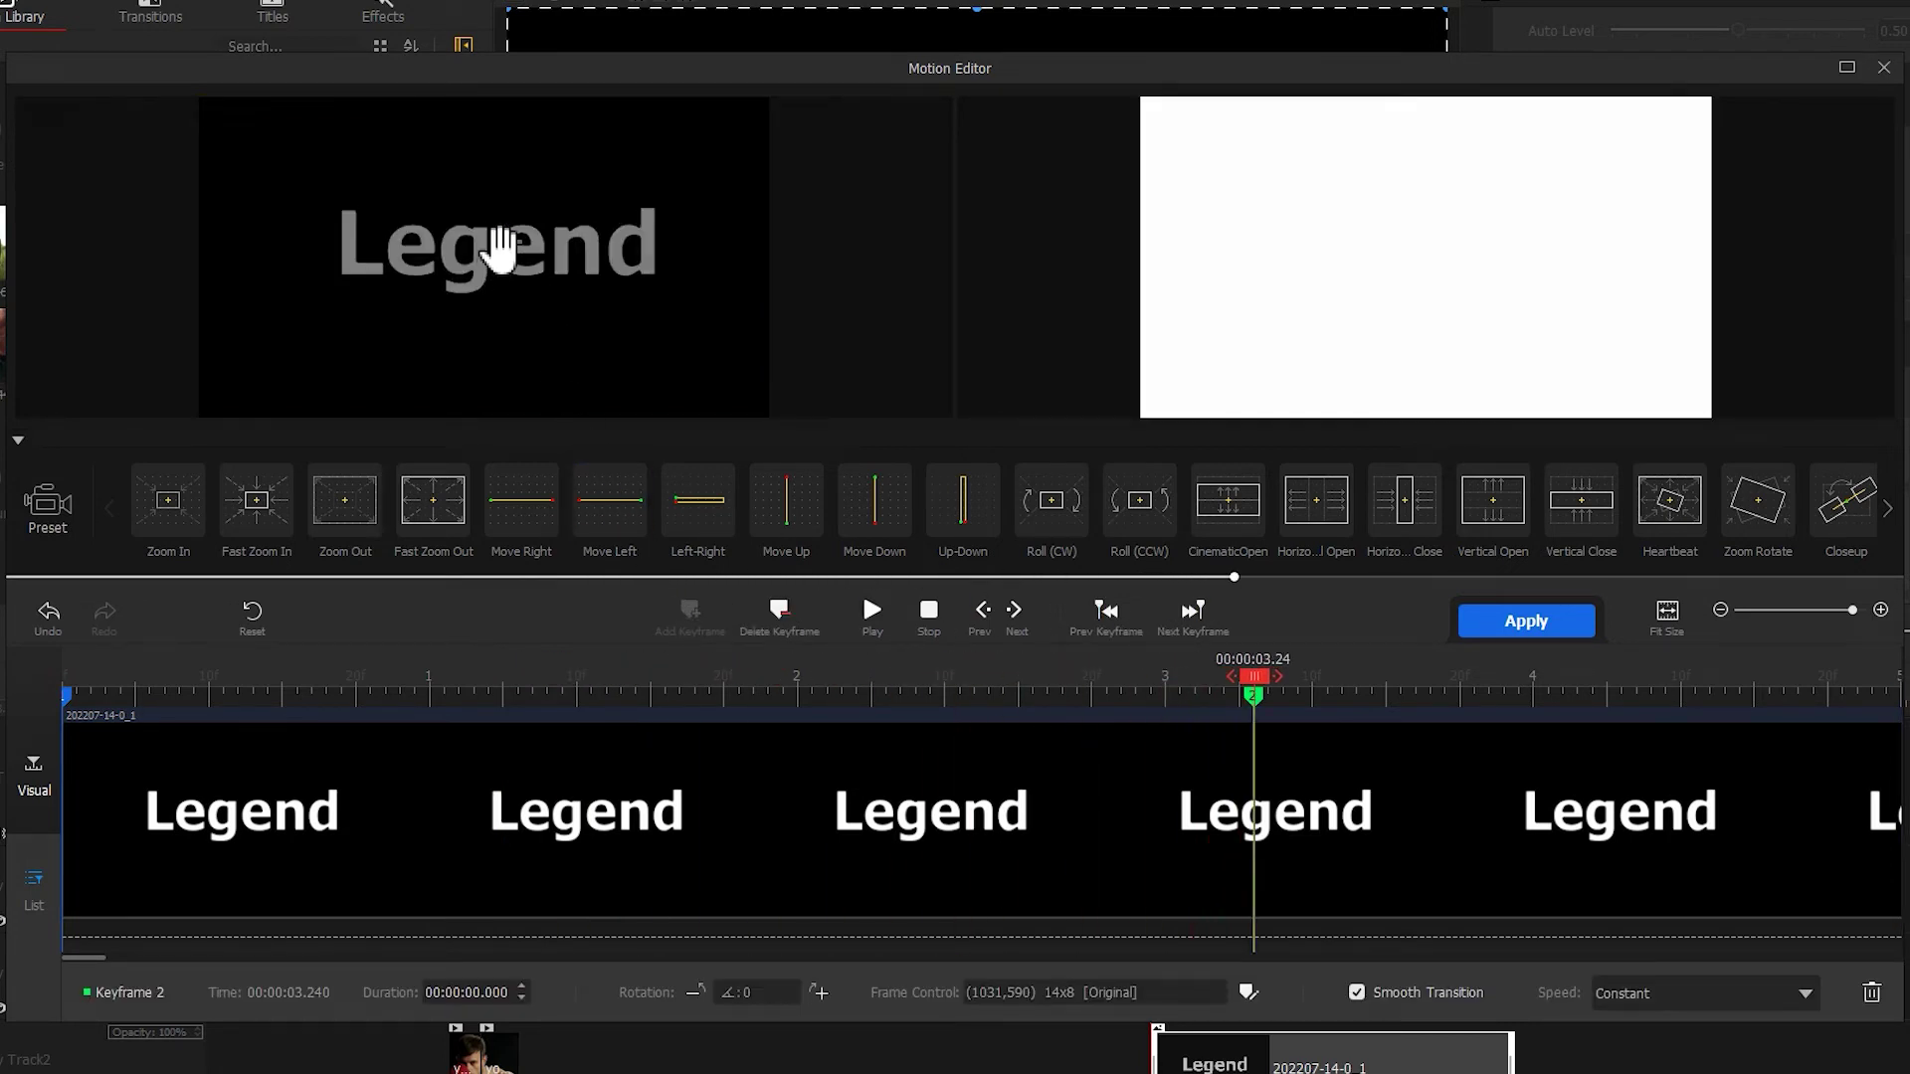
drag(501, 245, 227, 408)
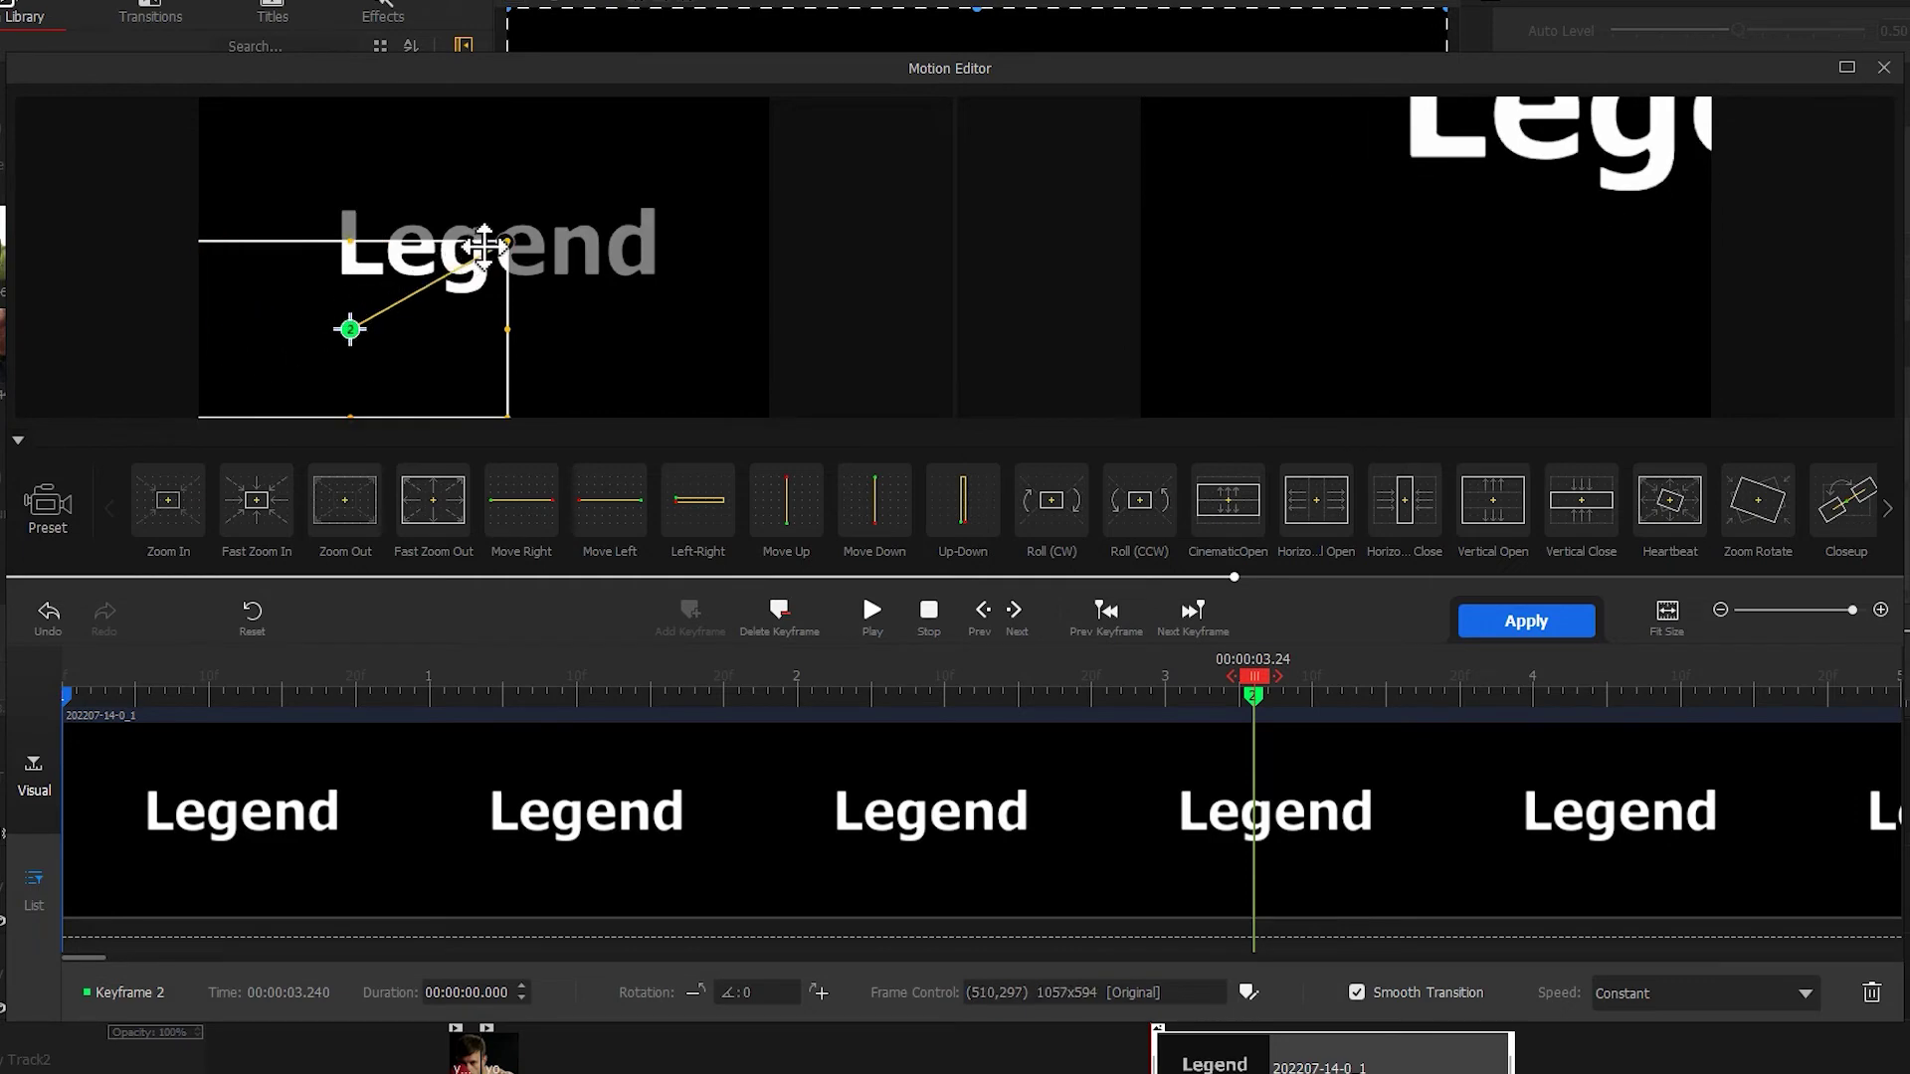
drag(504, 242, 750, 136)
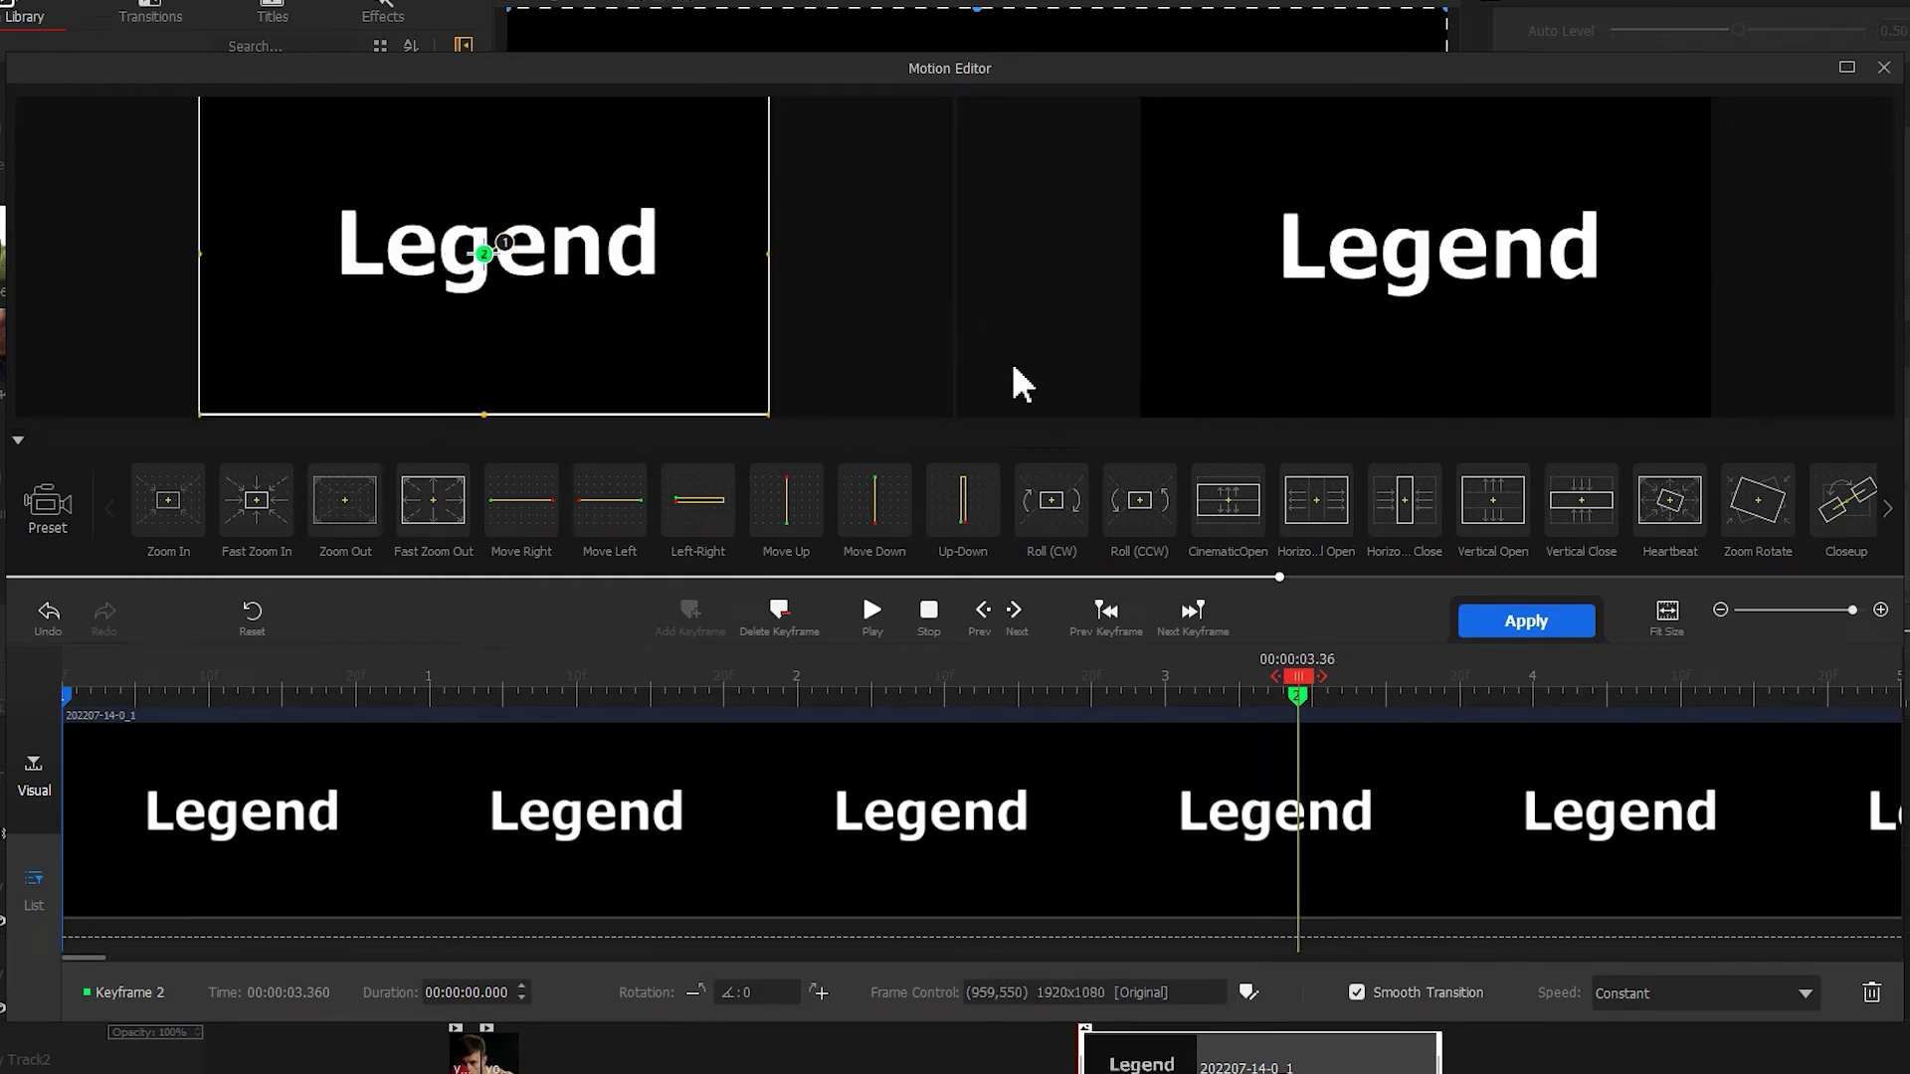
click(1472, 618)
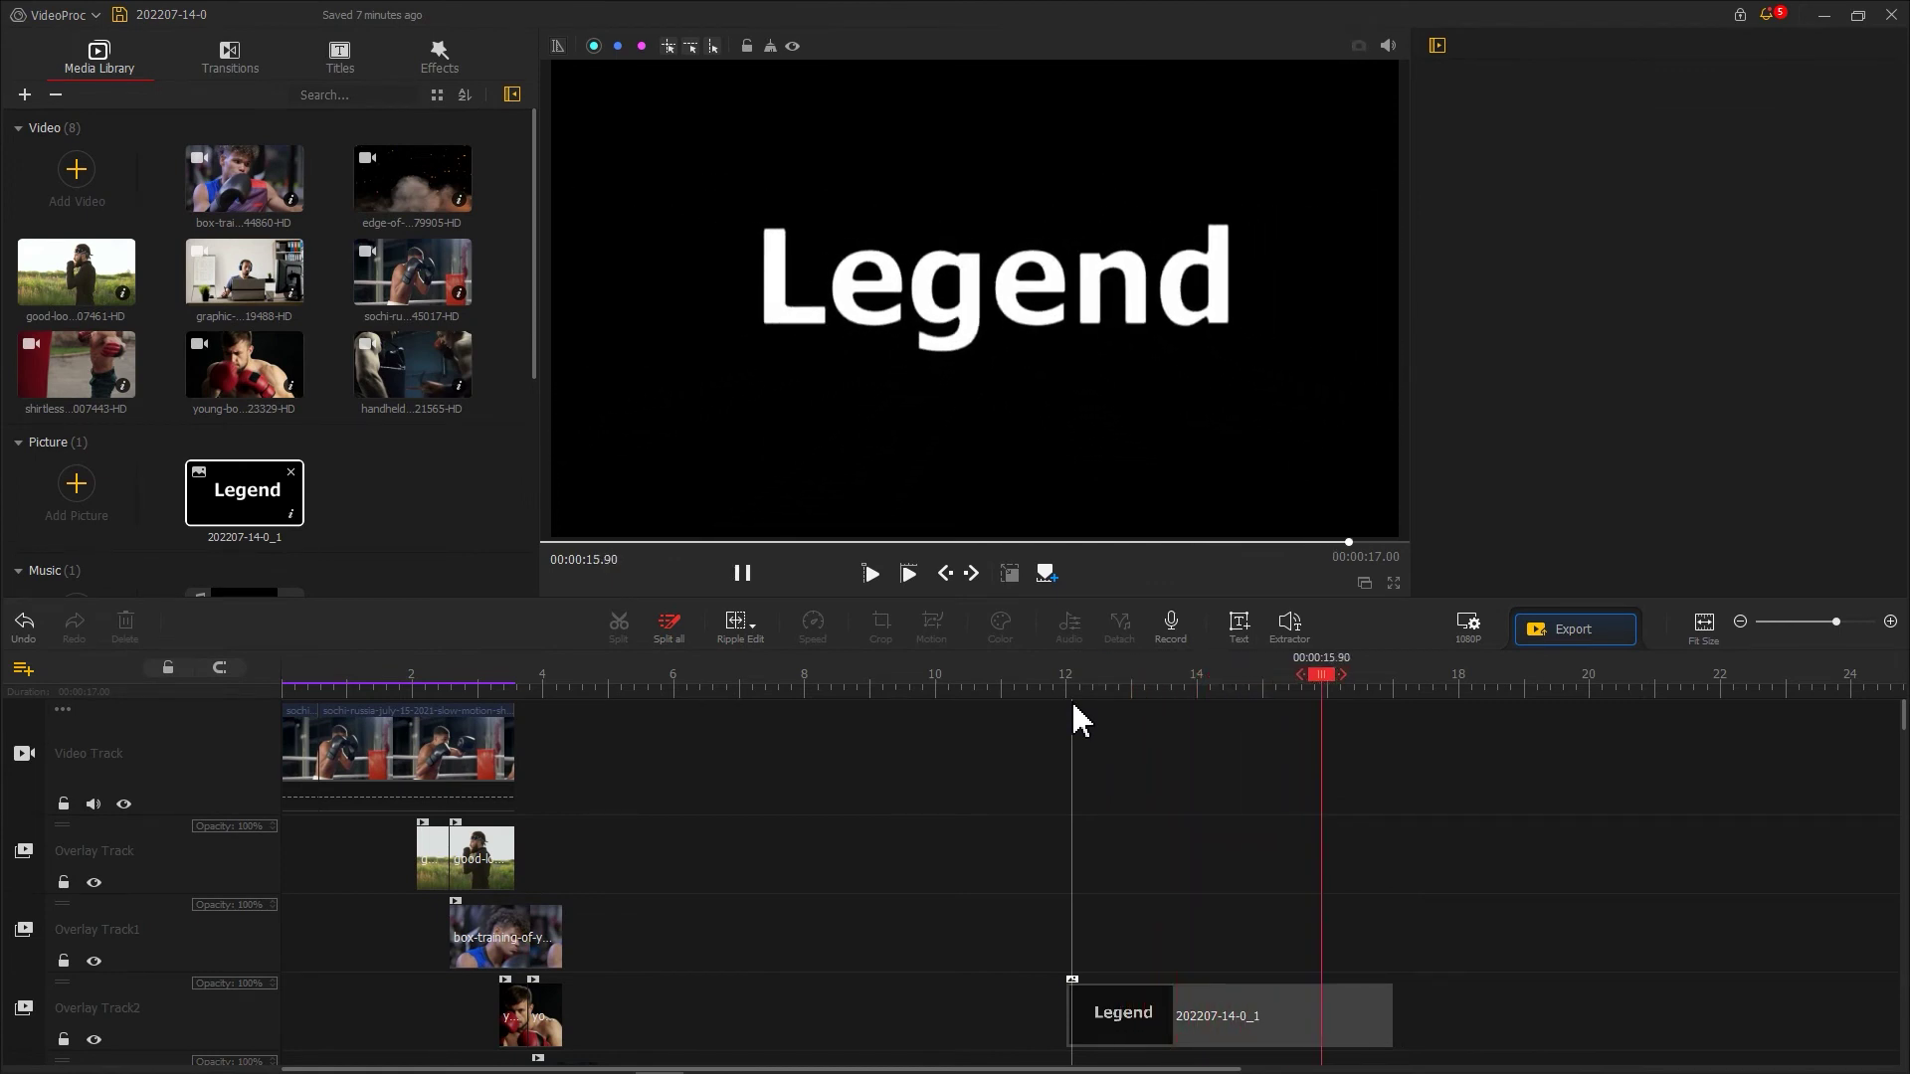
Stop playback and add two new overlay tracks.
key(ctrl+z)
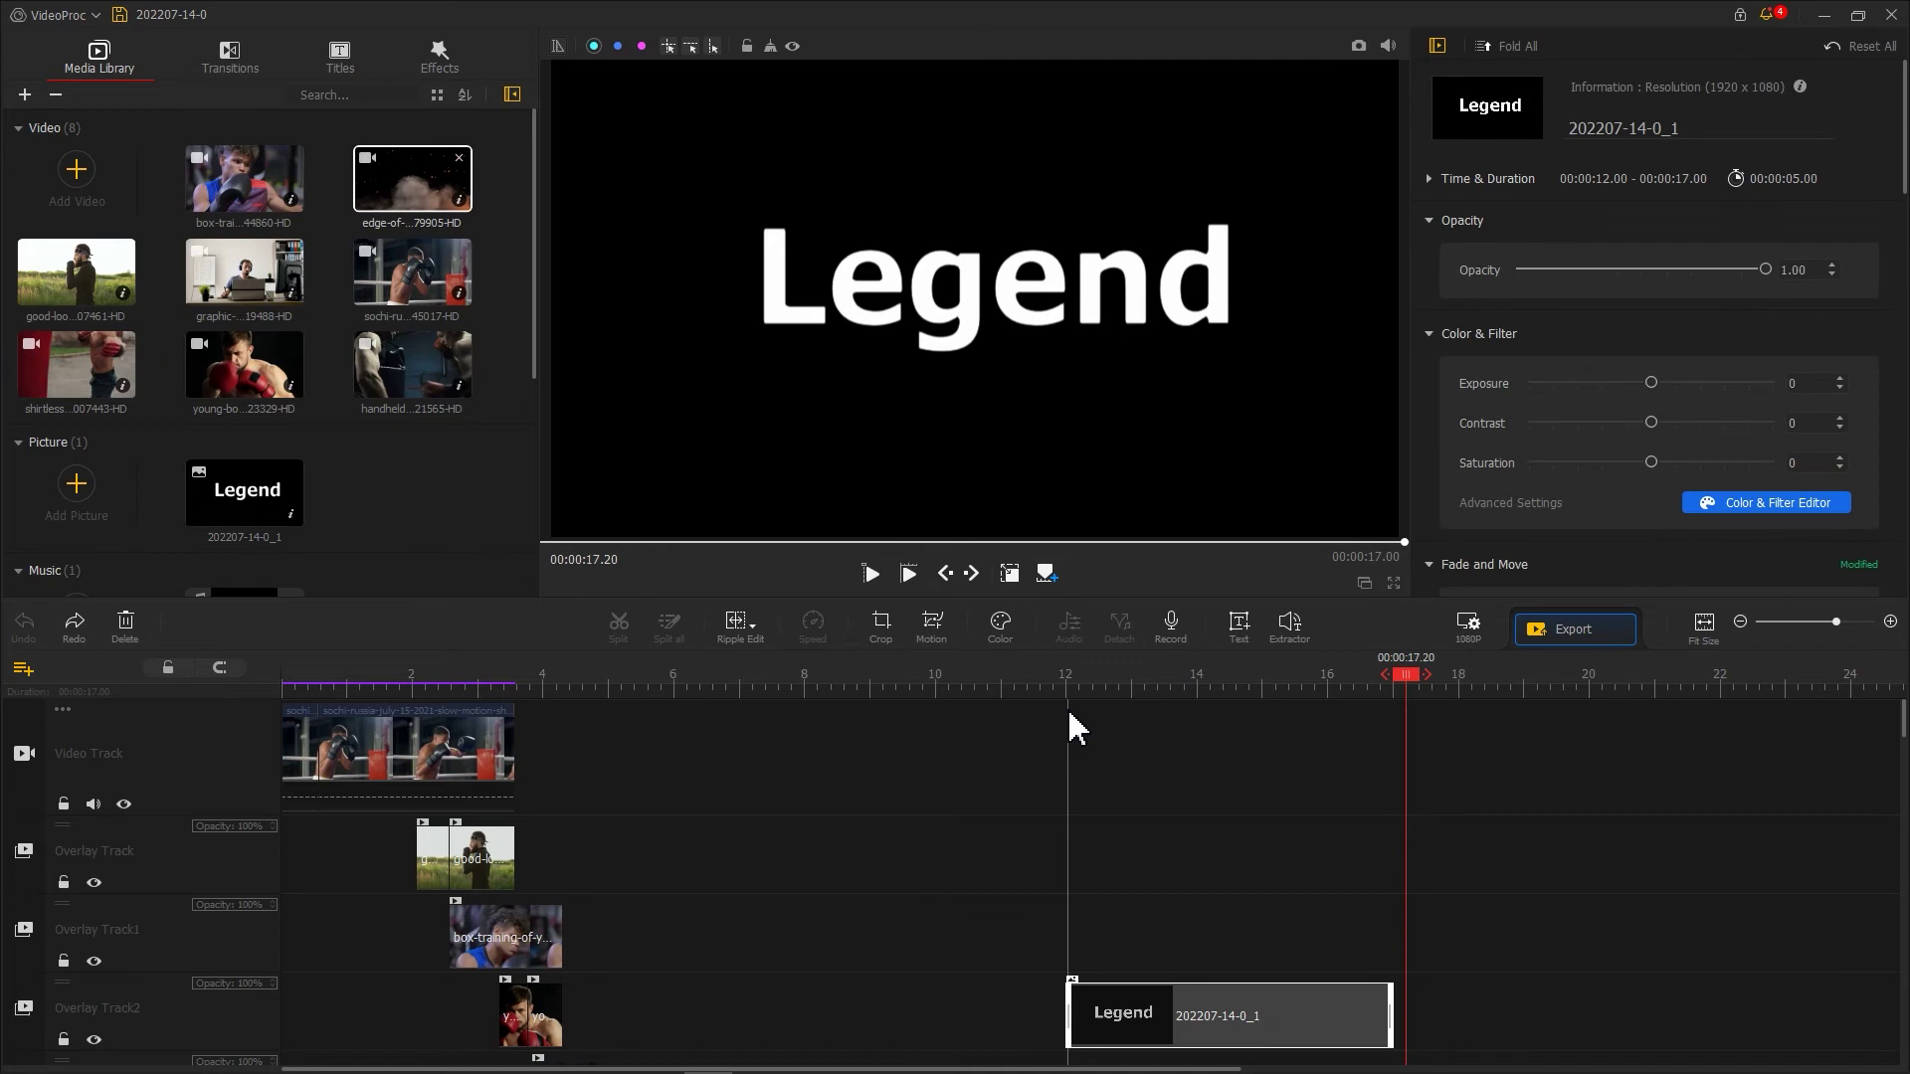
click(30, 672)
click(43, 682)
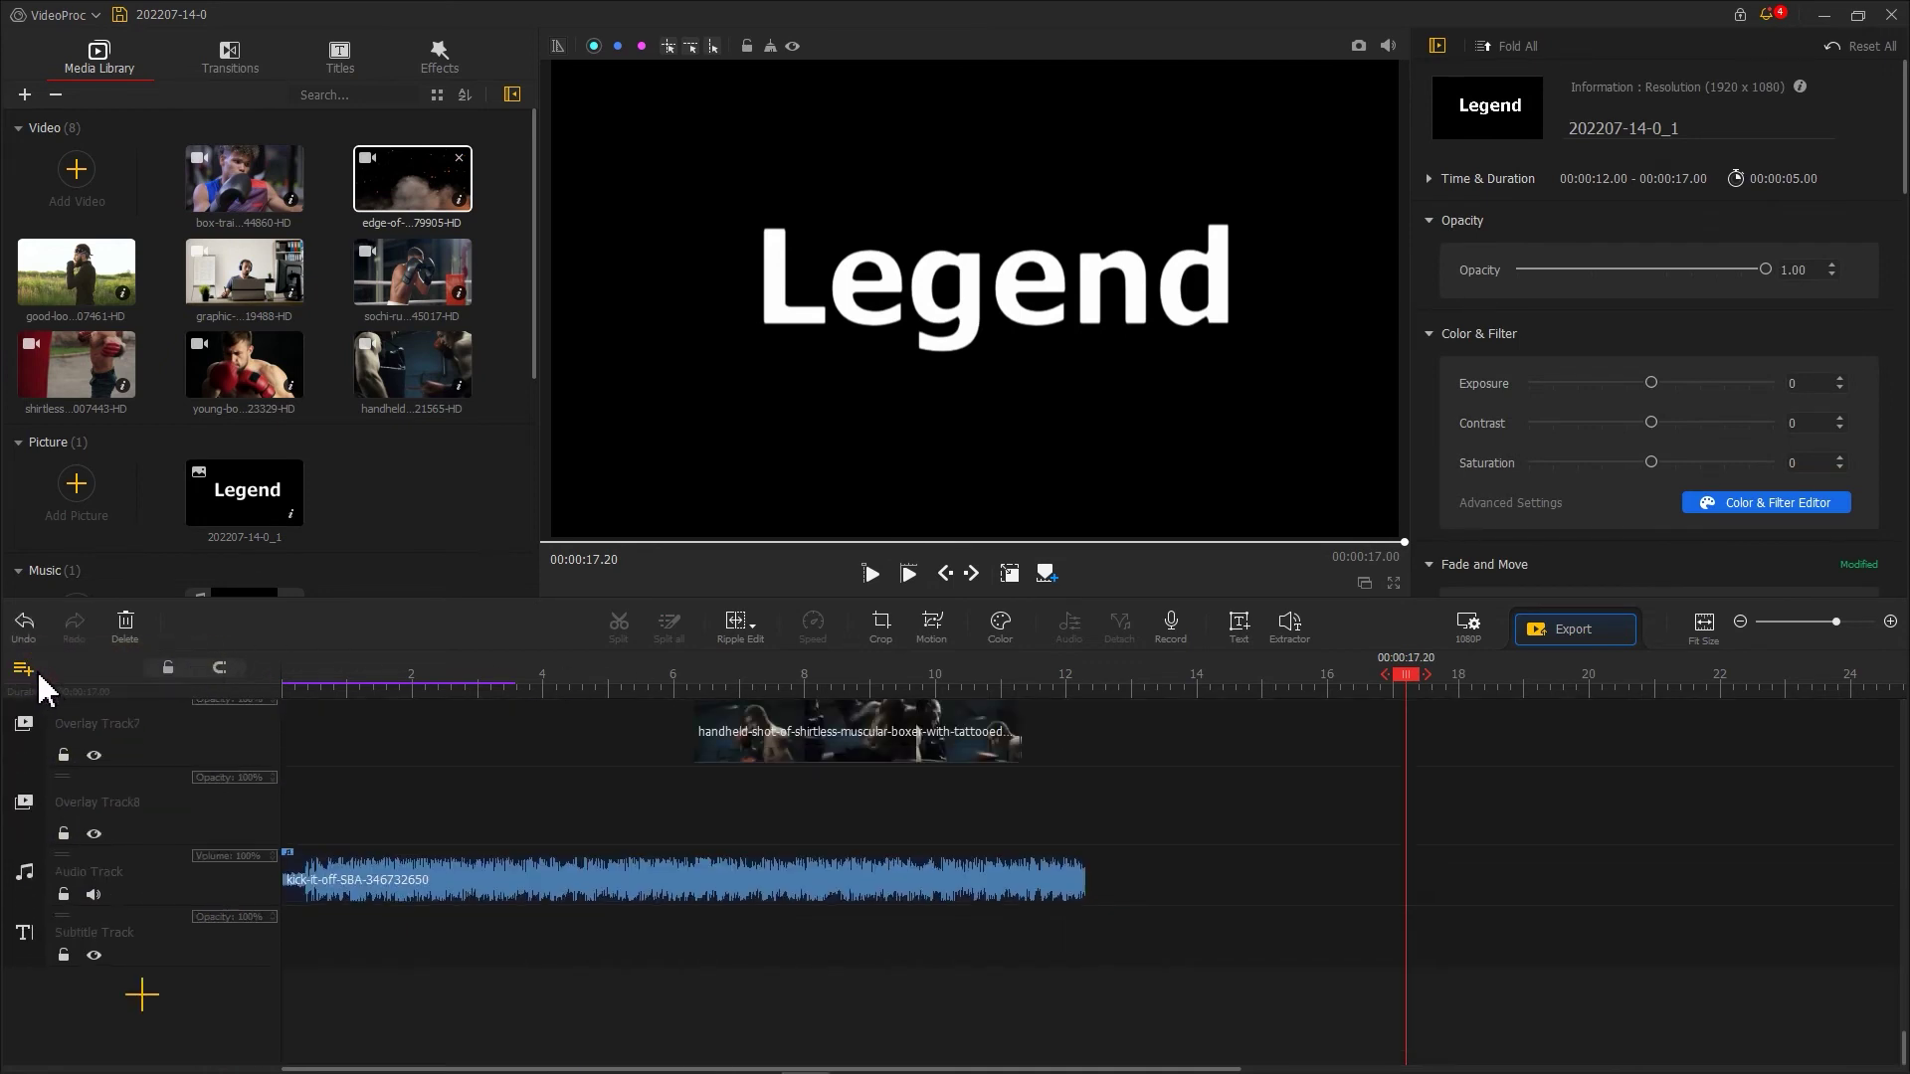
click(29, 680)
click(60, 684)
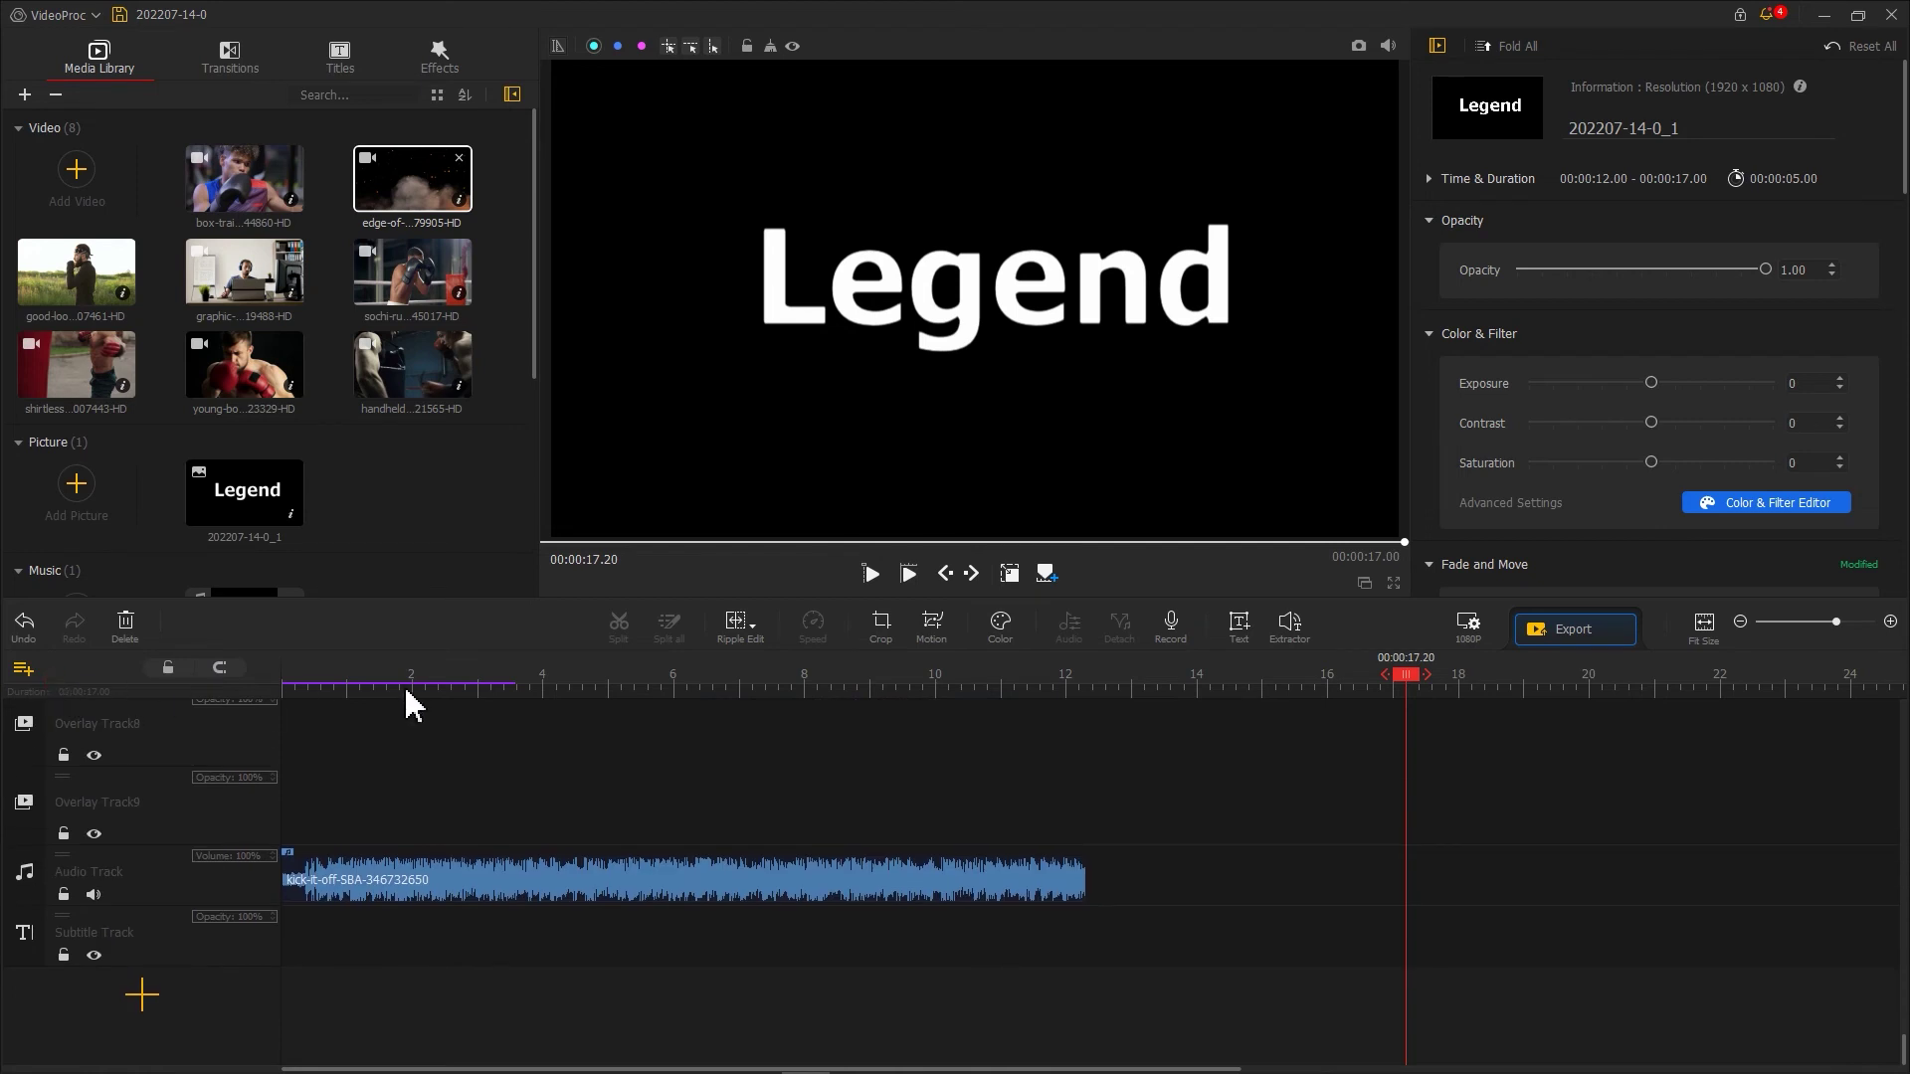
Move the Legend clip to 0:00 on Overlay Track8 and extend it to end at 12.29.
scroll(1084, 773, up, 5)
drag(1243, 736, 388, 1032)
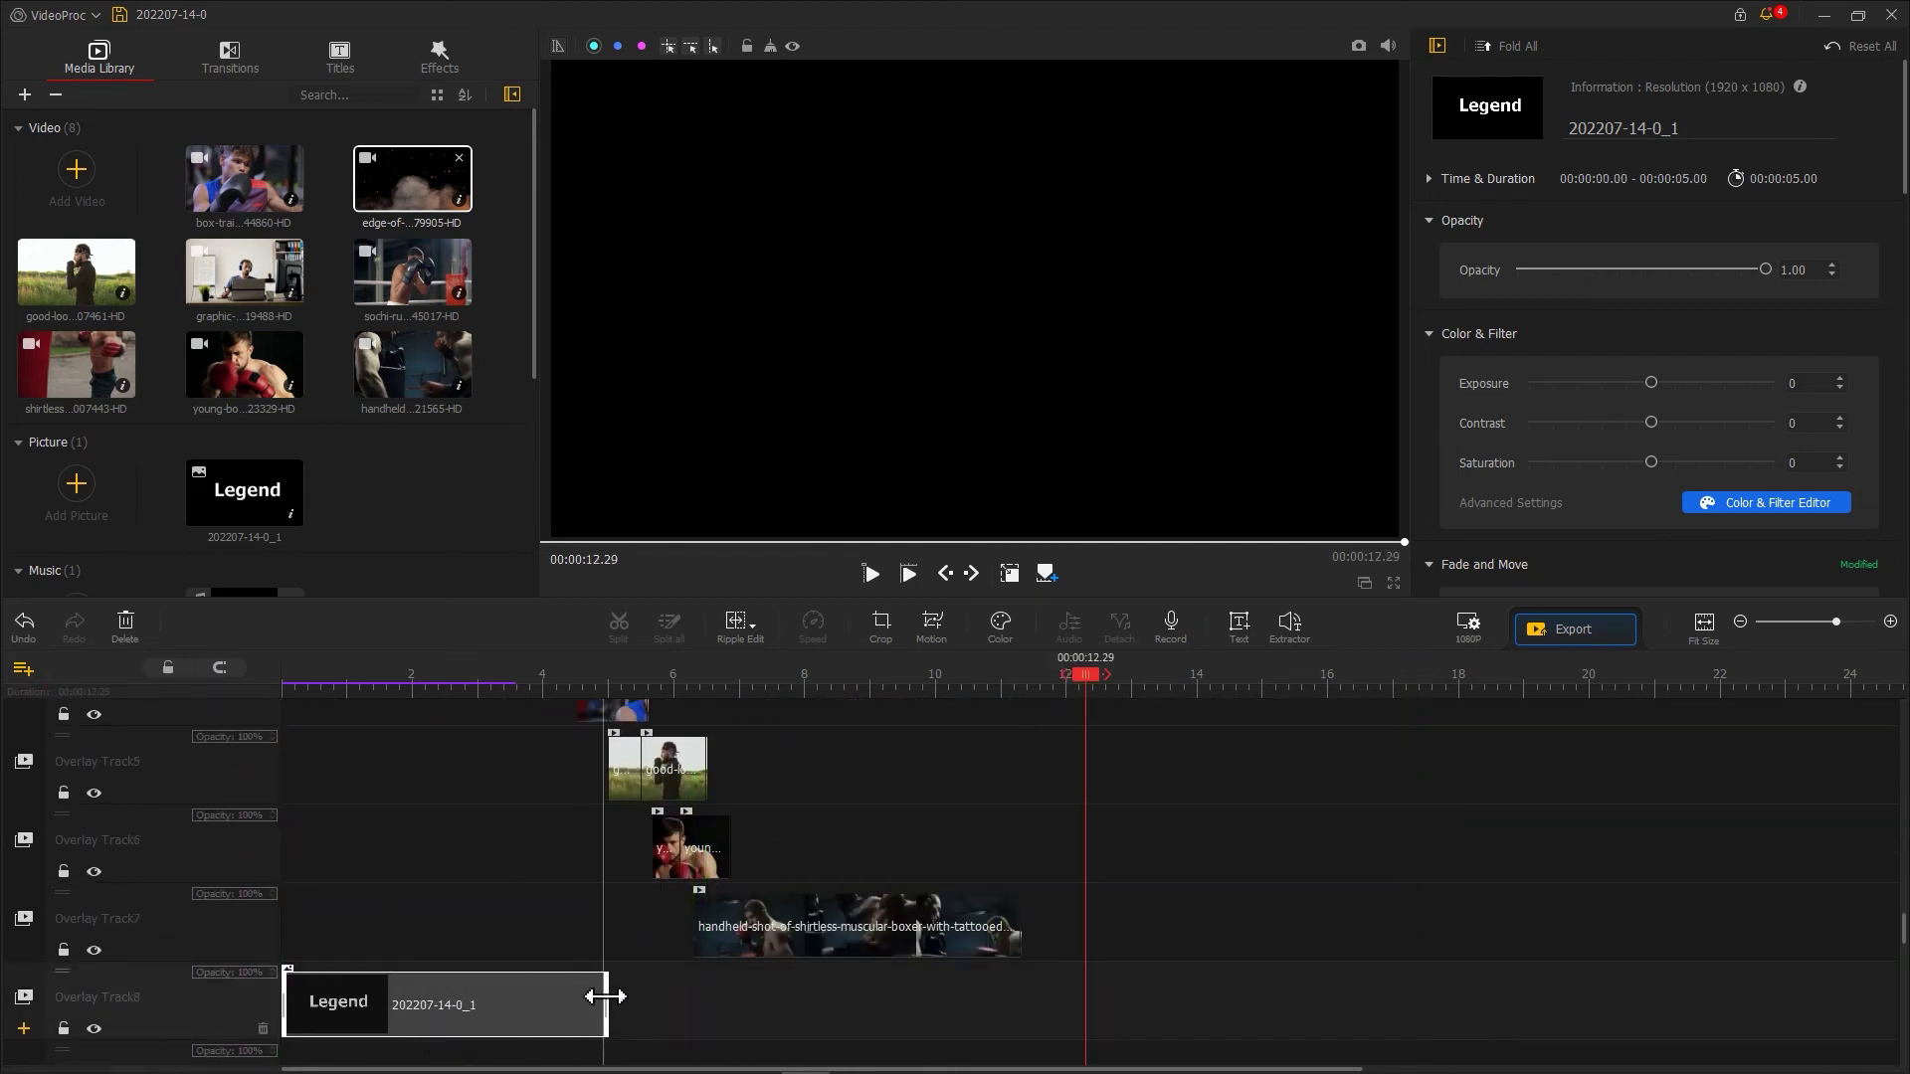
drag(609, 1002, 1085, 990)
Put the fire-and-smoke video on Overlay Track9 scaled to full frame, then select the Legend clip.
drag(413, 179, 303, 1039)
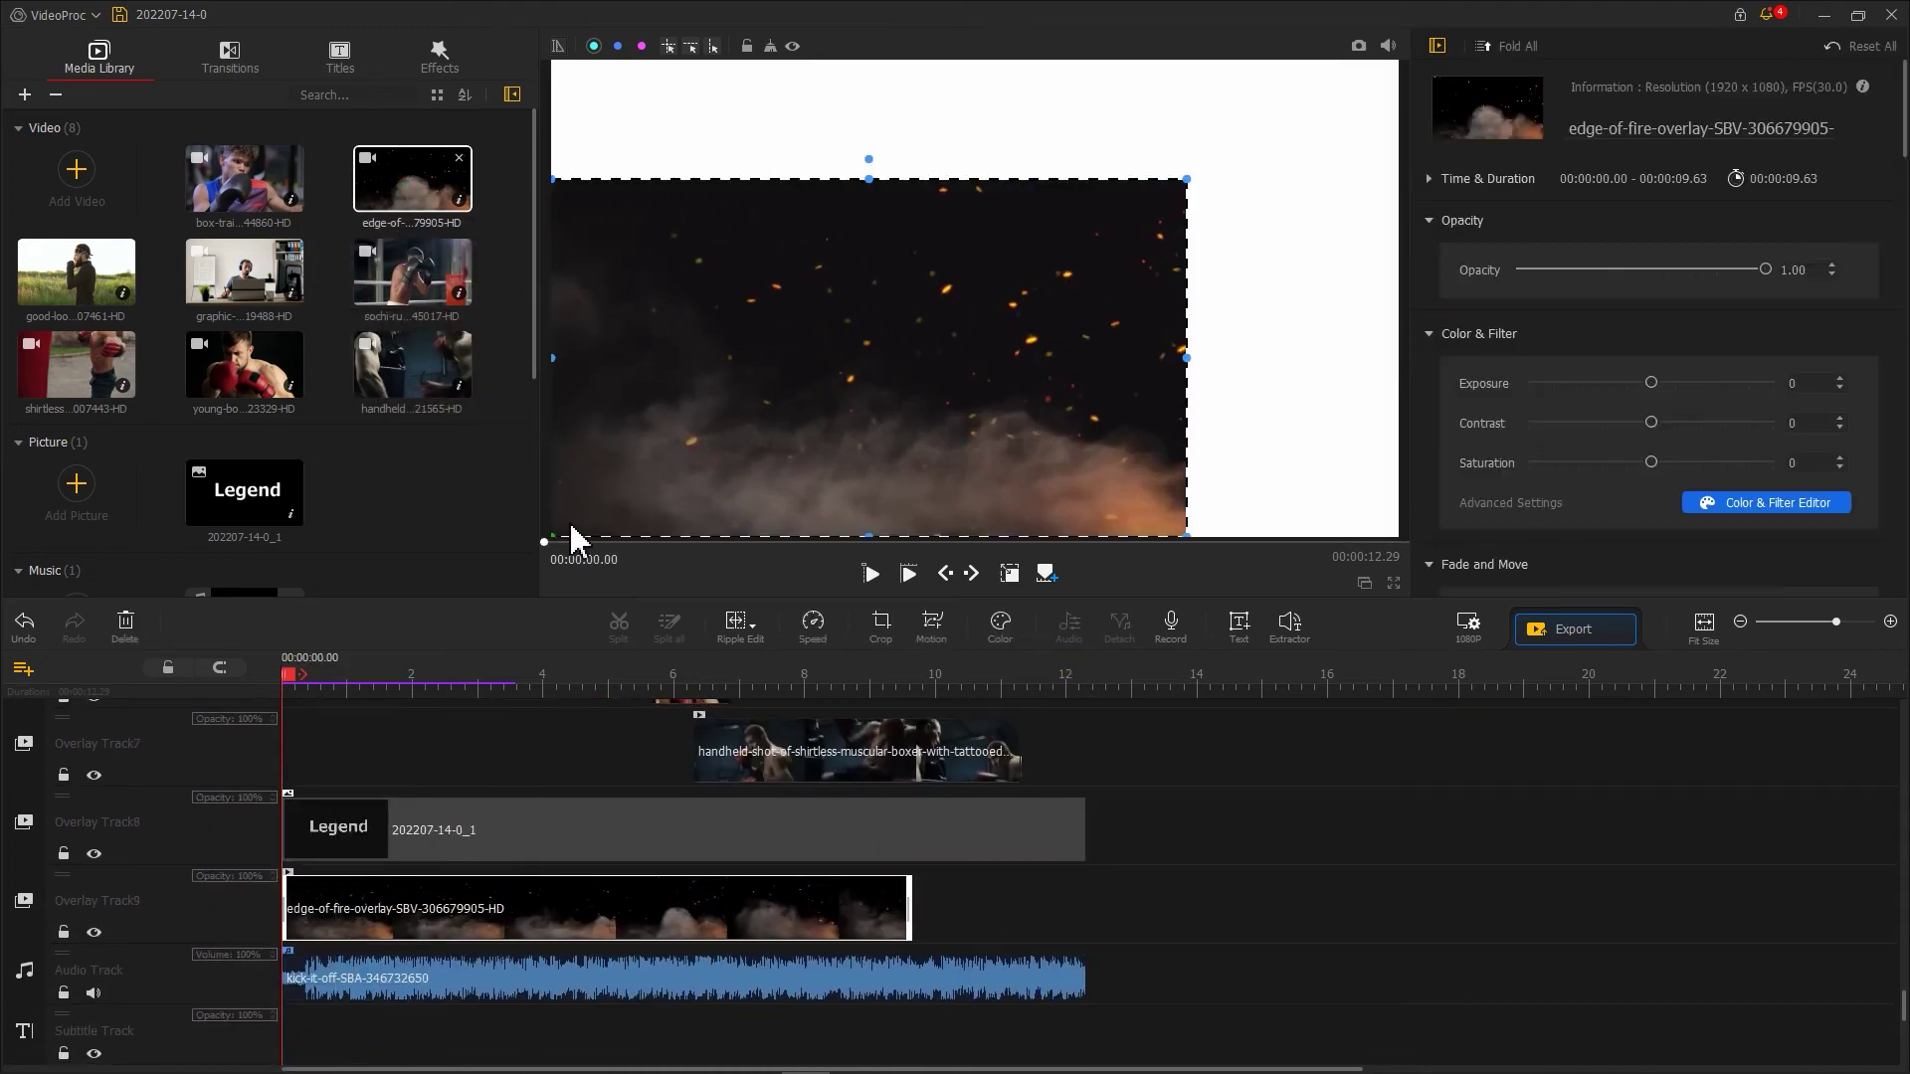
drag(1172, 187, 1399, 64)
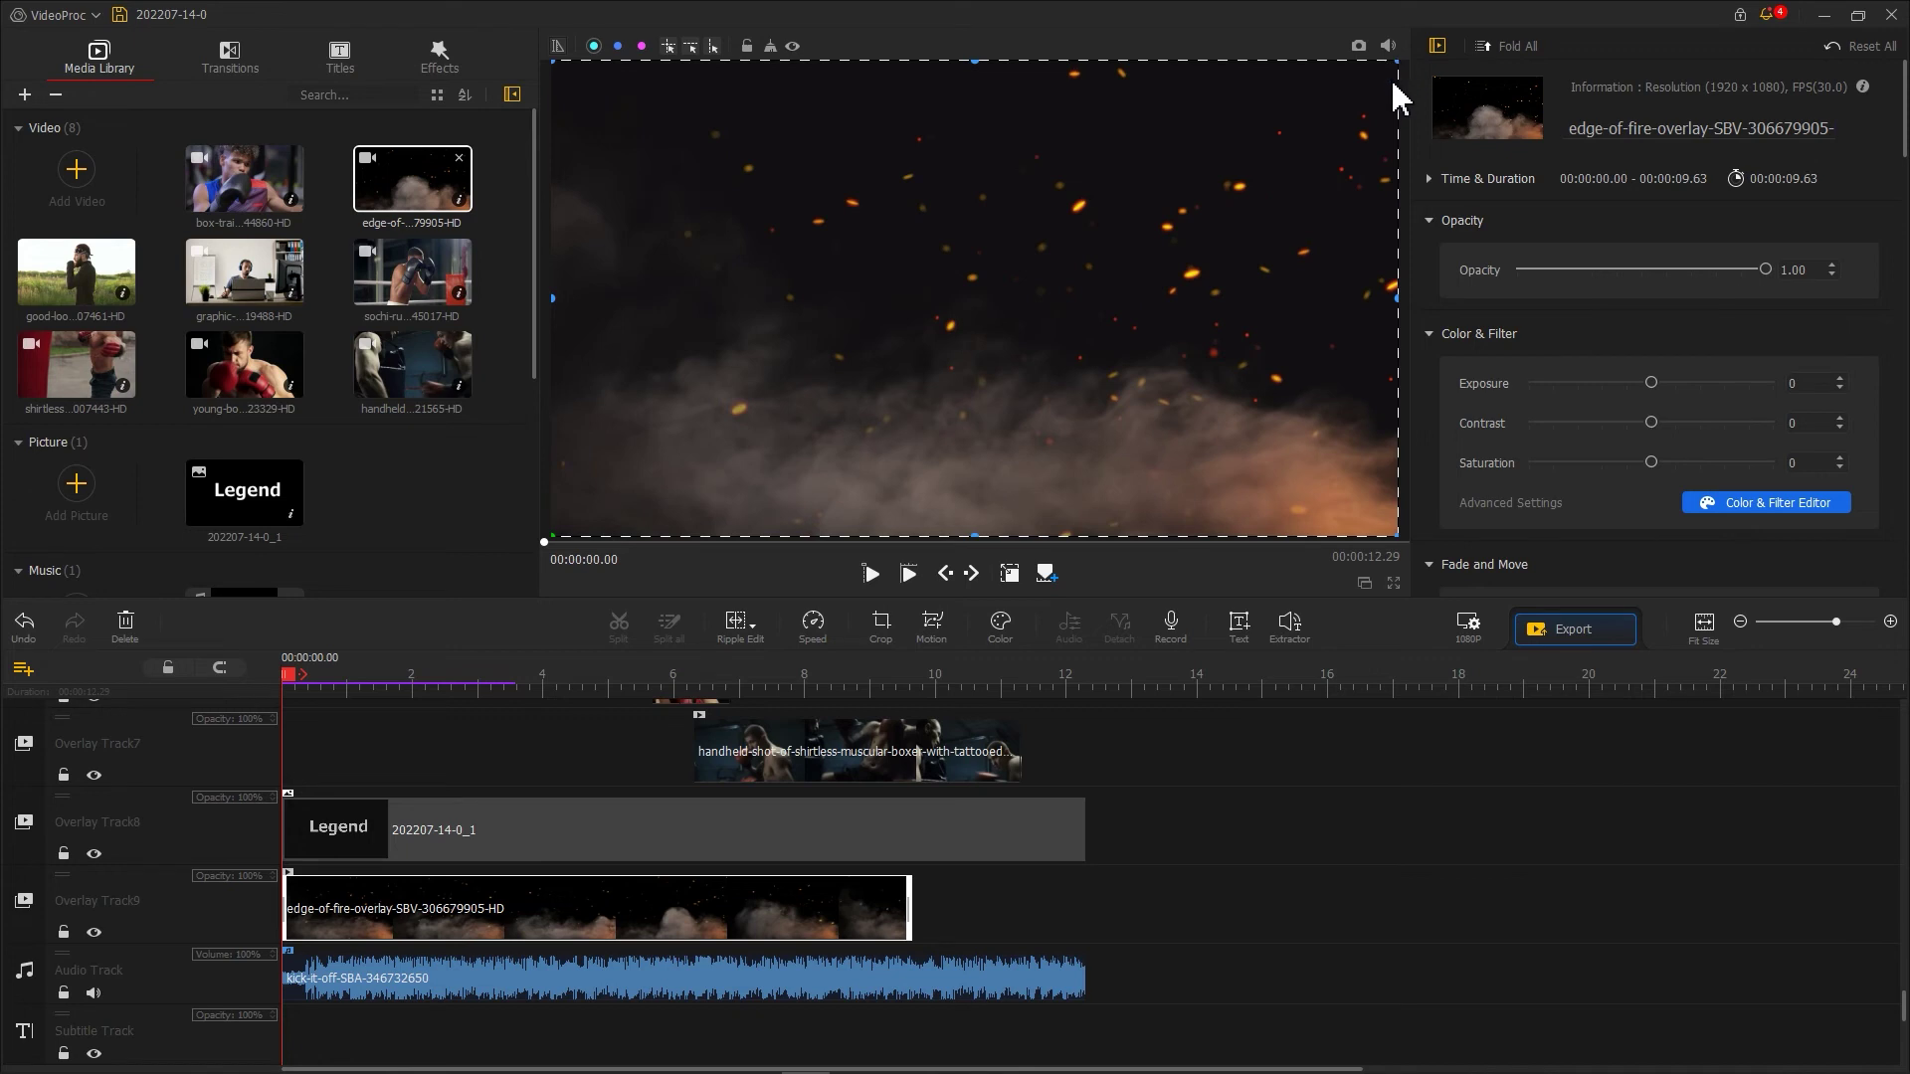
click(1051, 810)
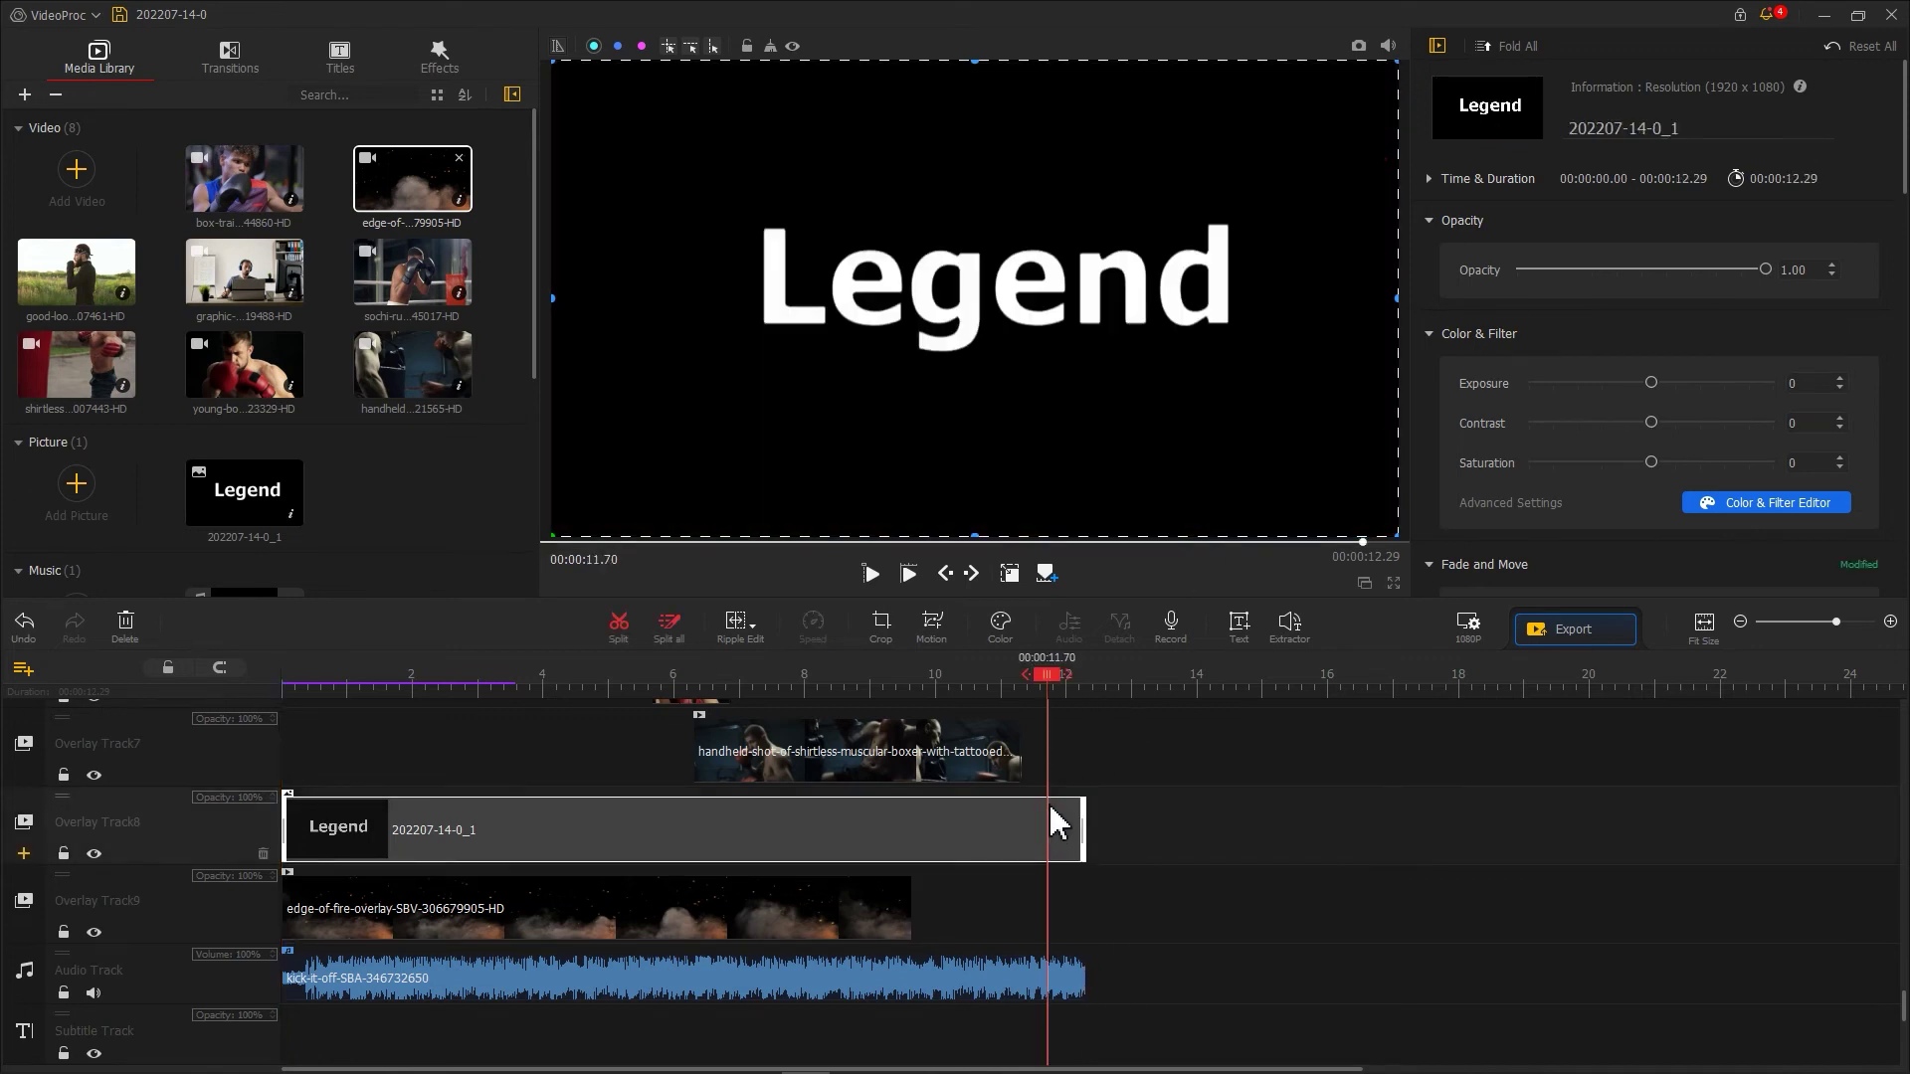
Set the Legend clip's compositing blend mode to Darken.
scroll(1543, 408, down, 15)
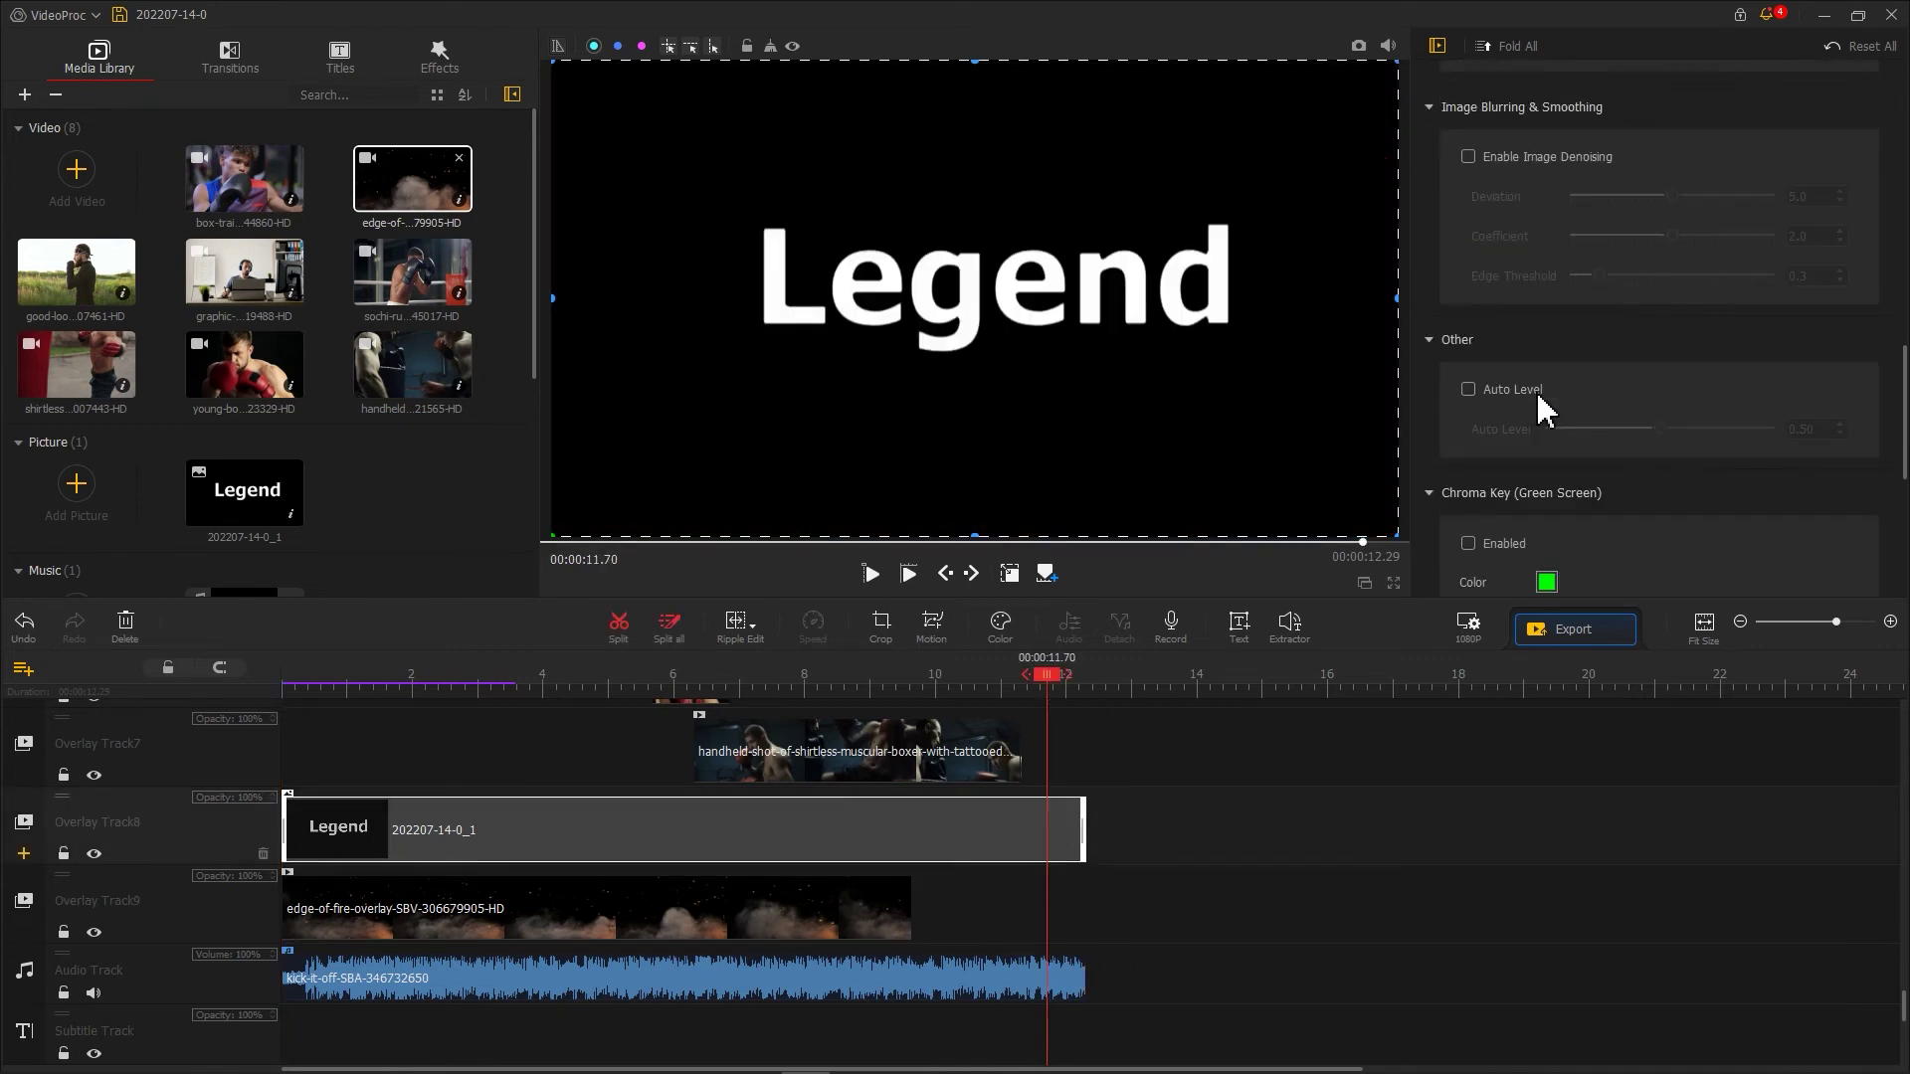
scroll(1544, 409, down, 1)
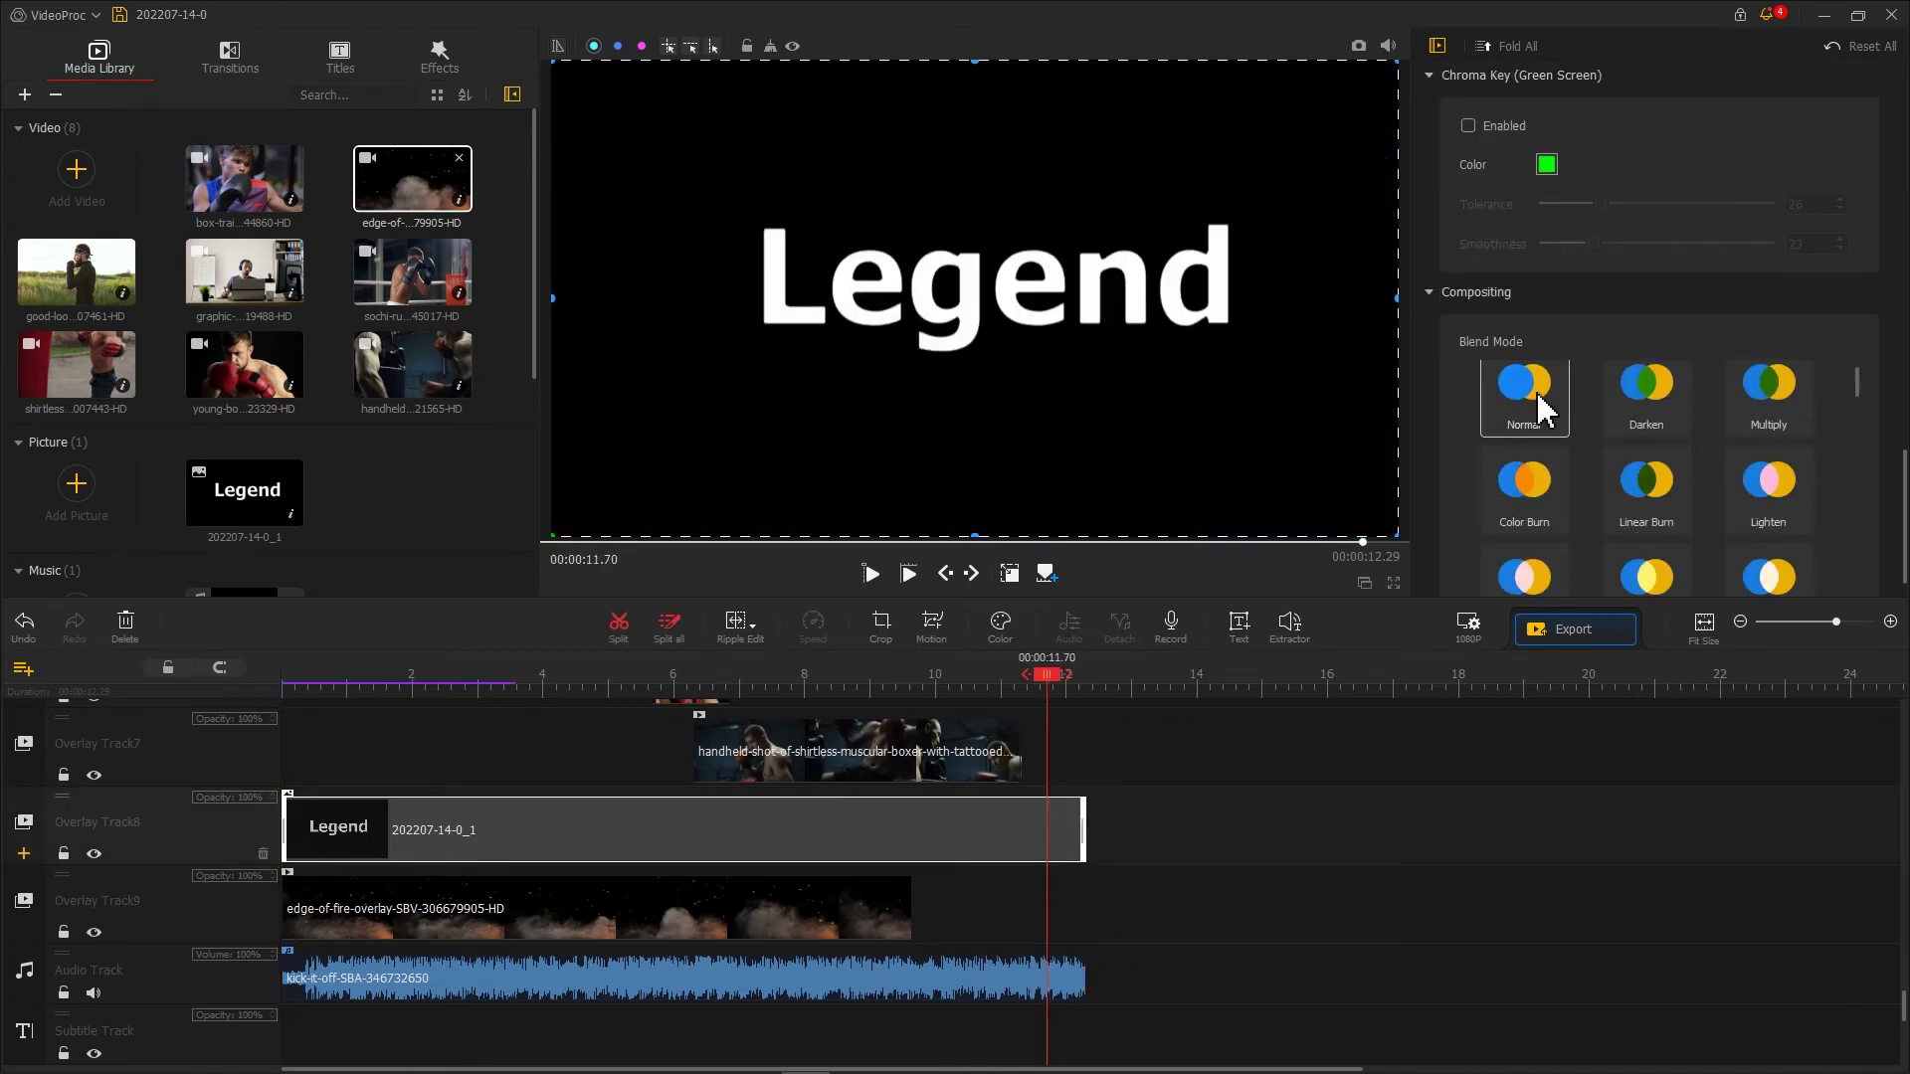
click(1630, 414)
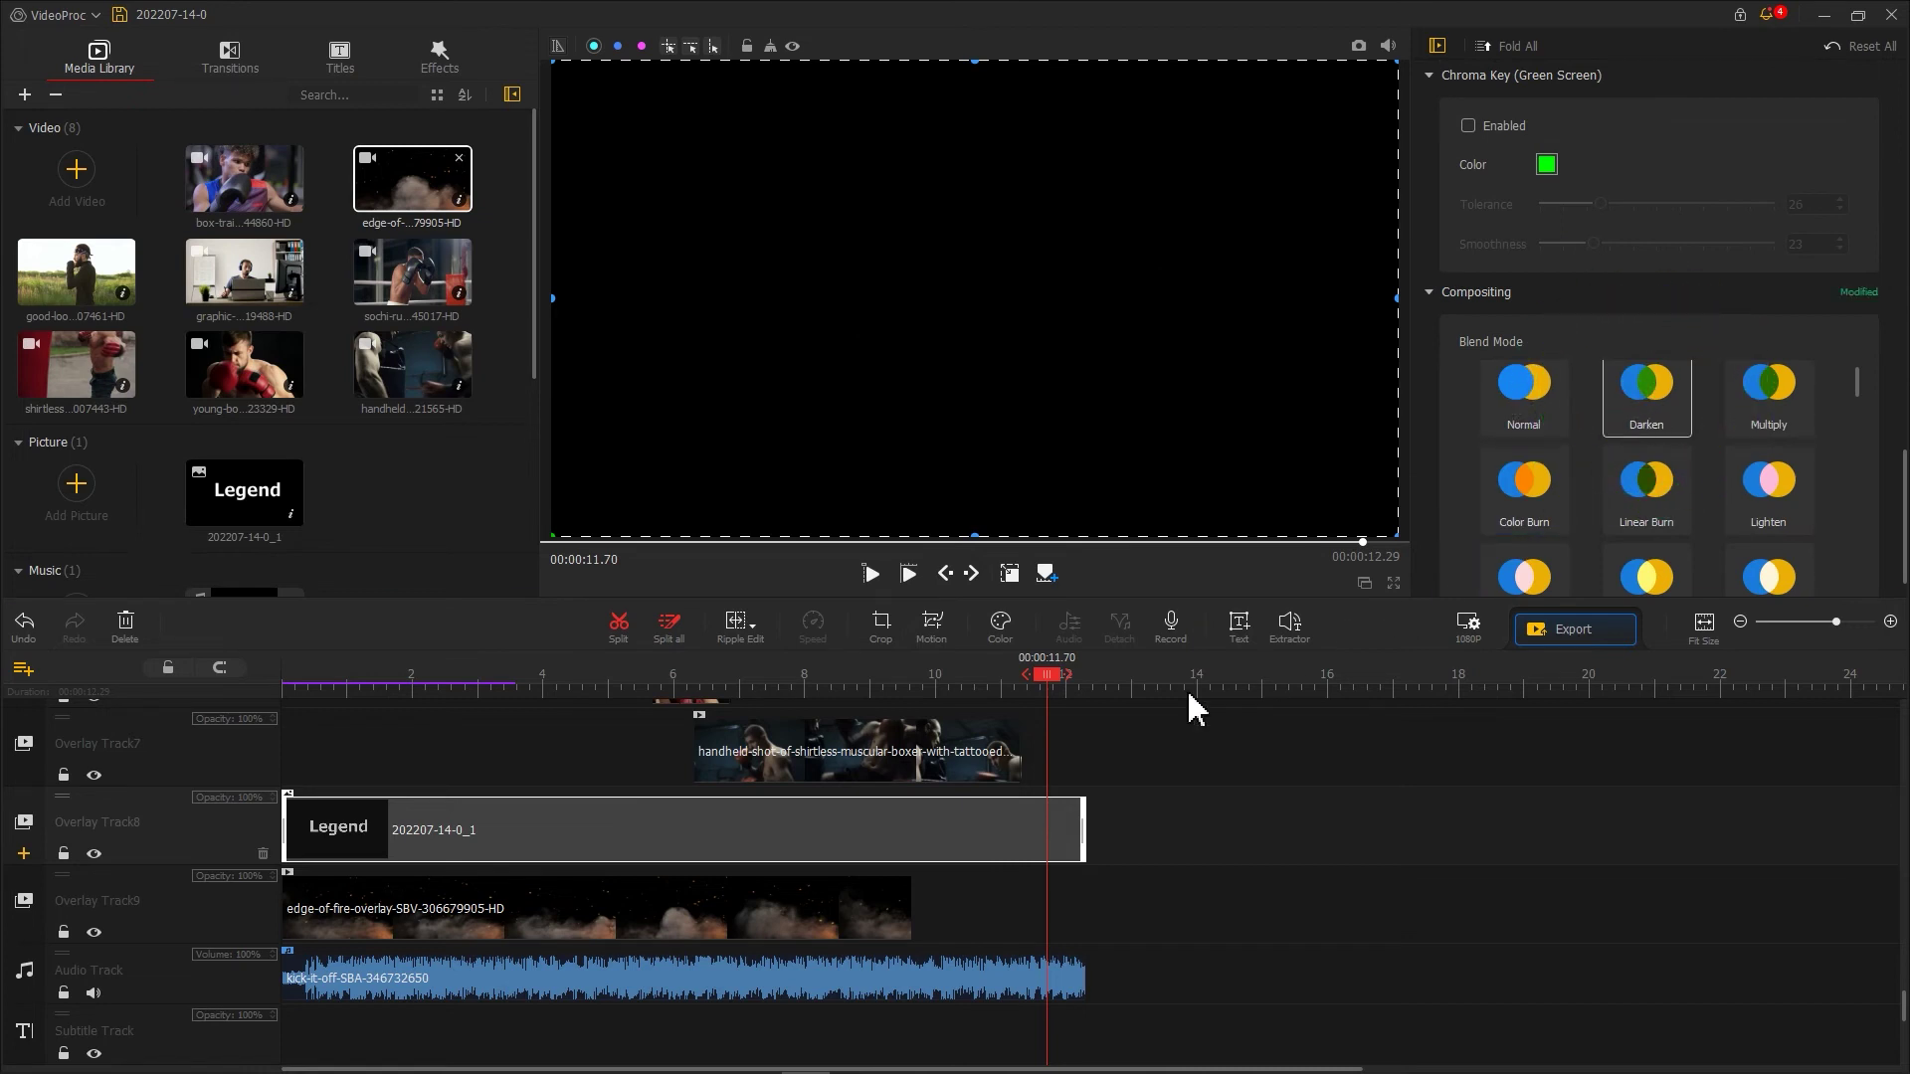
At a frame showing the smoke, set the fire overlay clip to Screen blending.
click(654, 684)
click(662, 920)
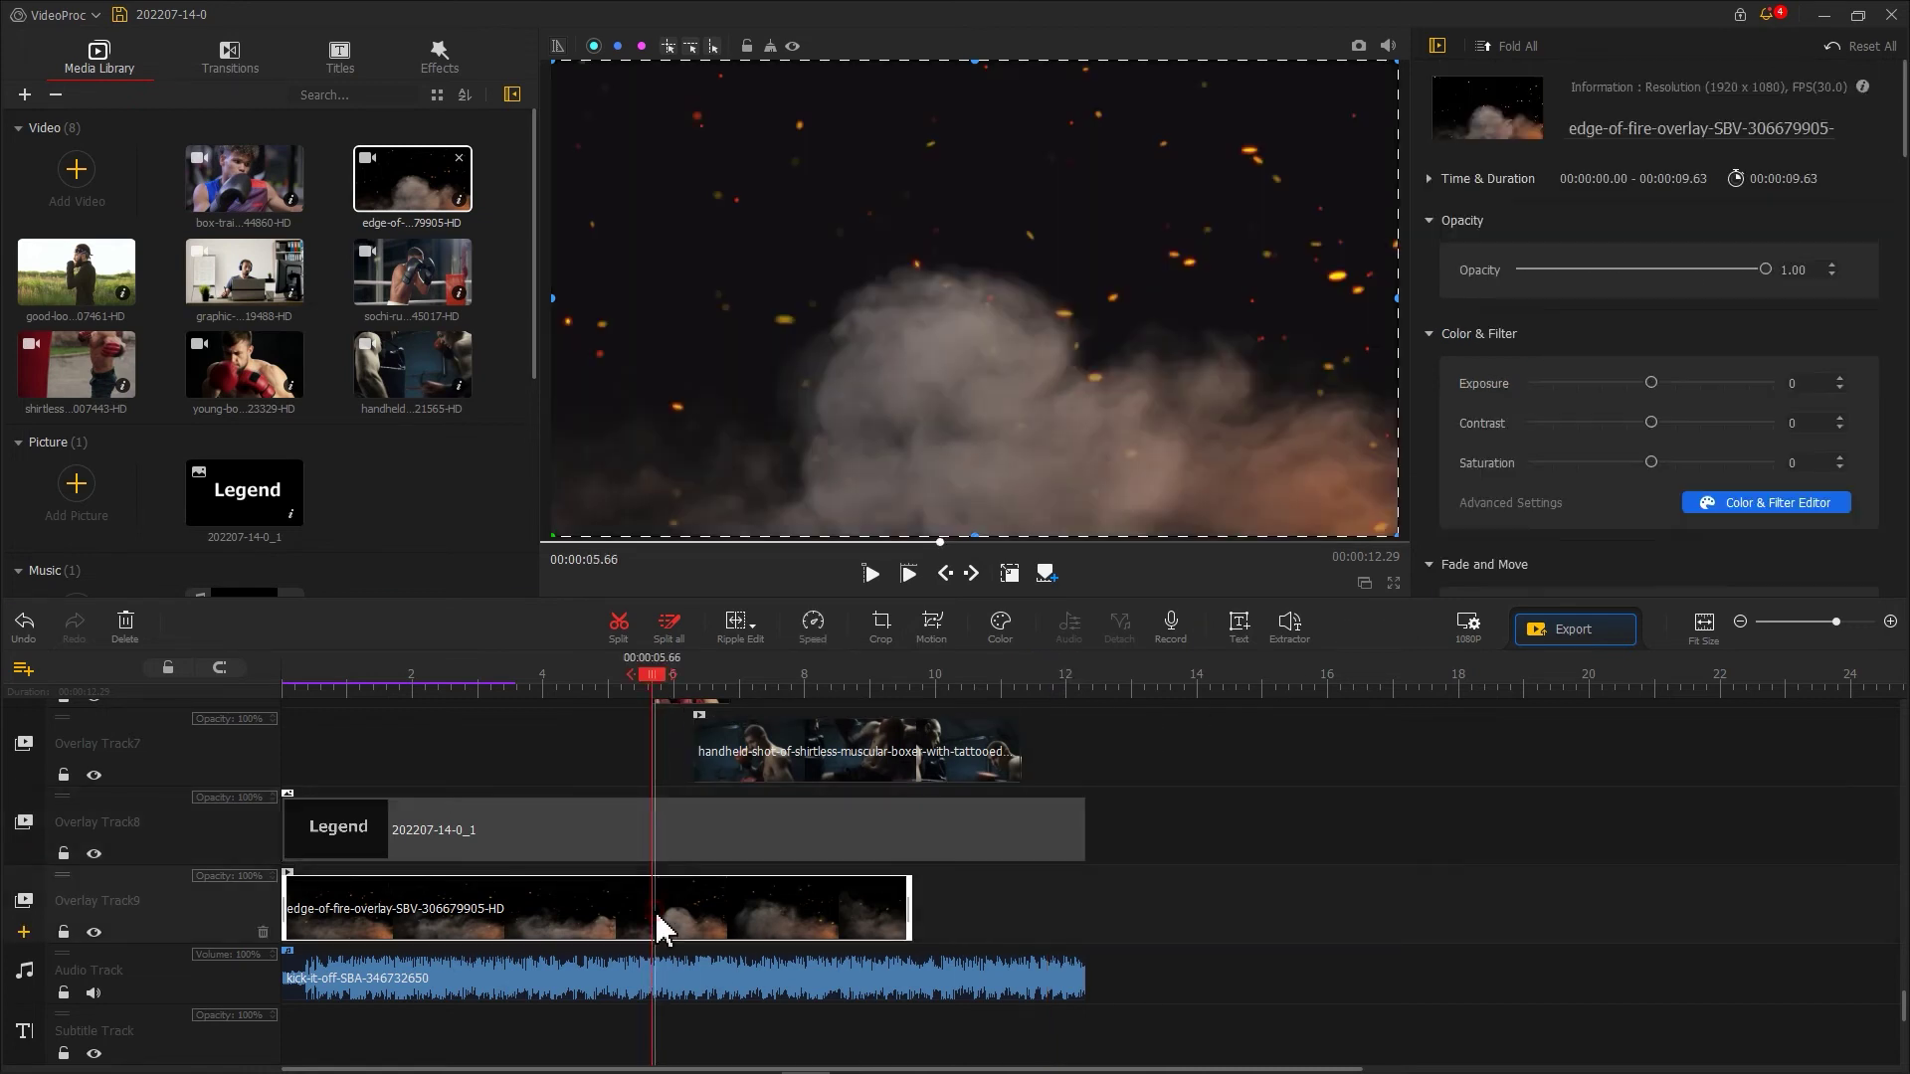
scroll(1488, 420, down, 10)
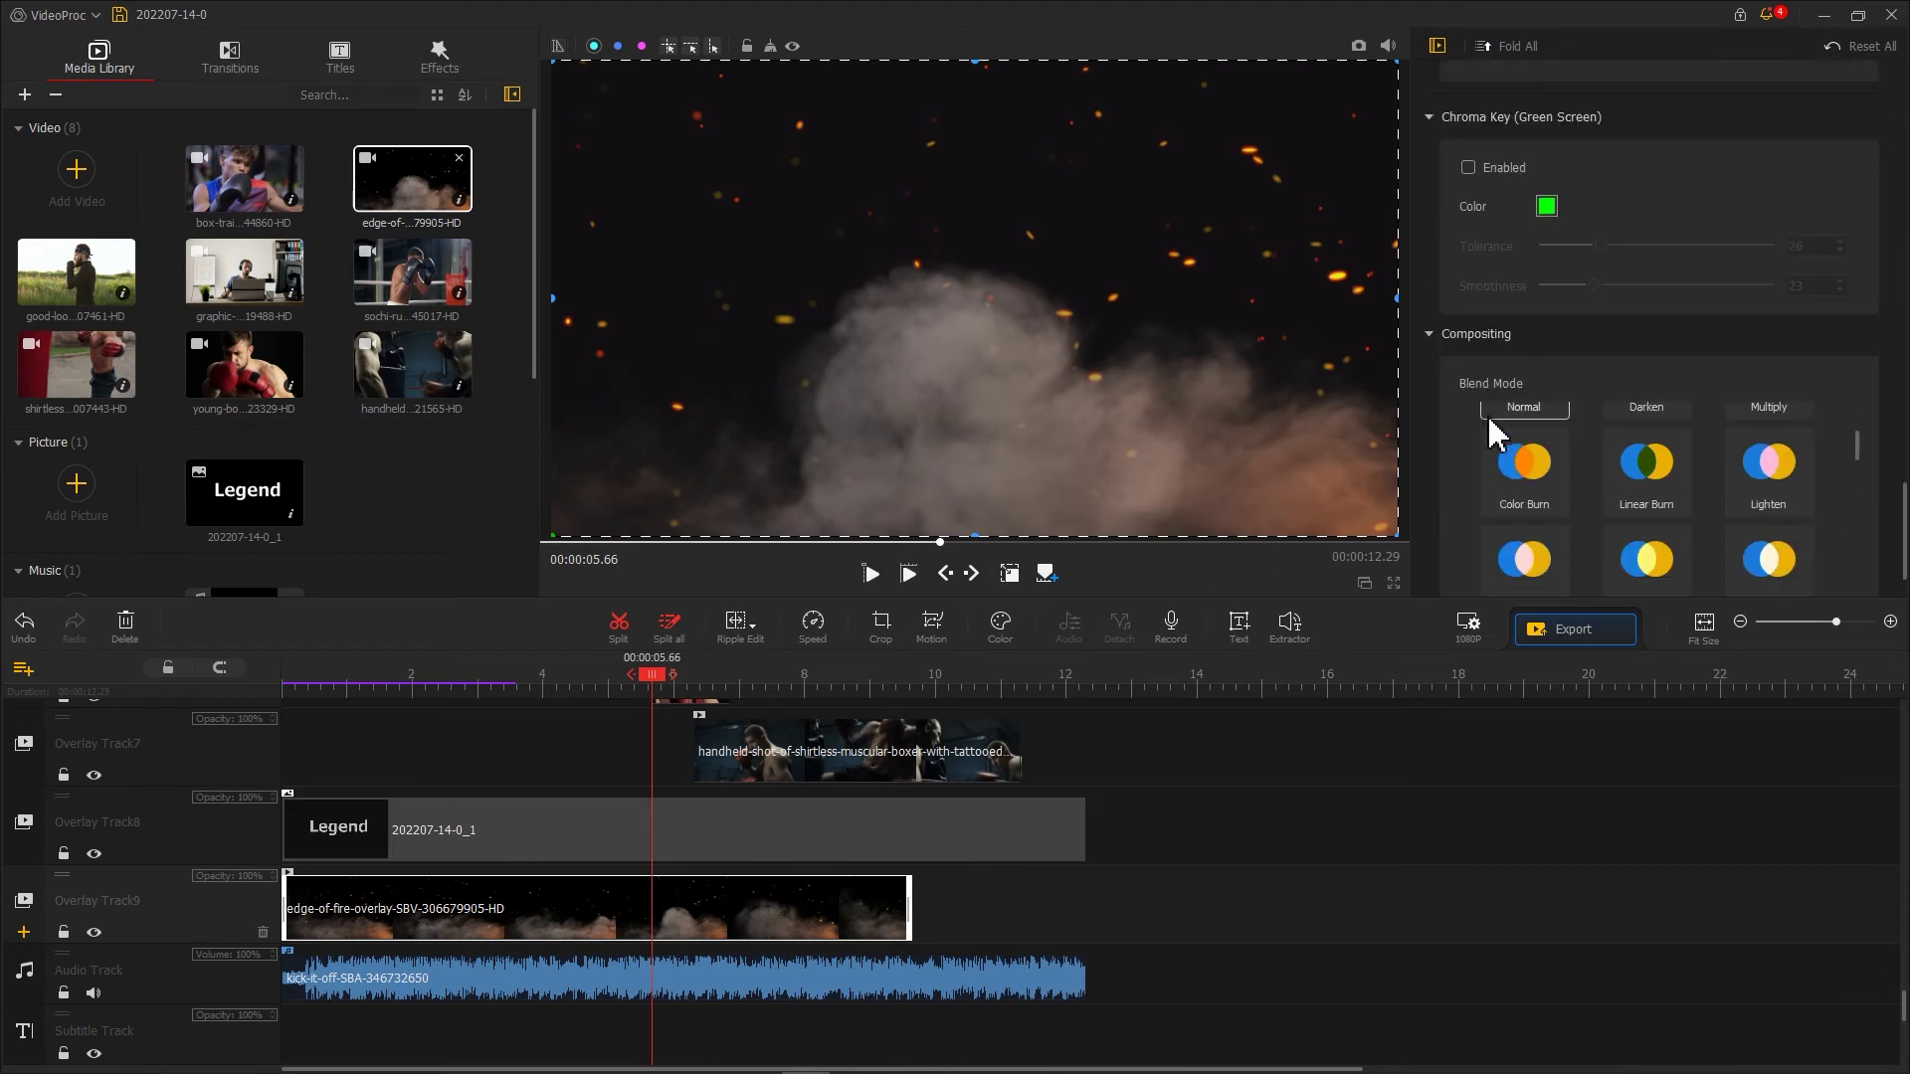
click(1507, 515)
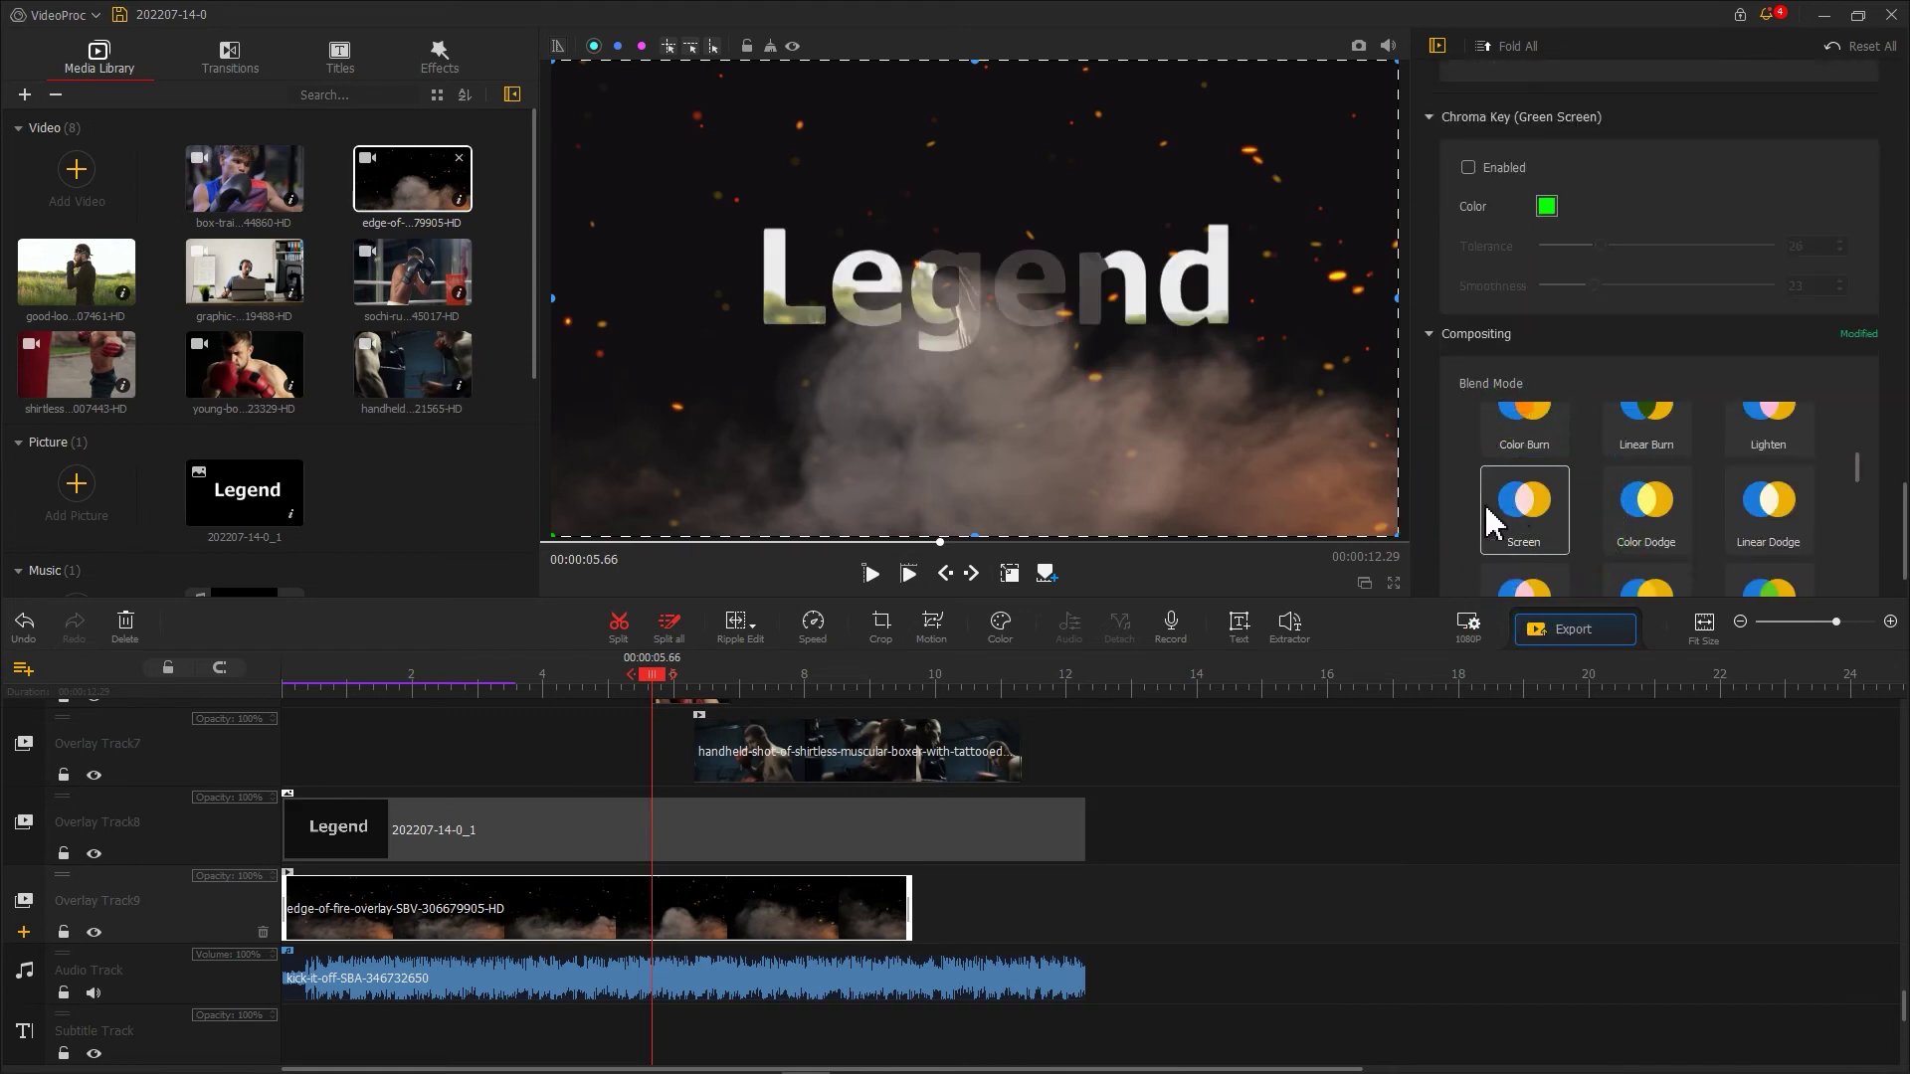